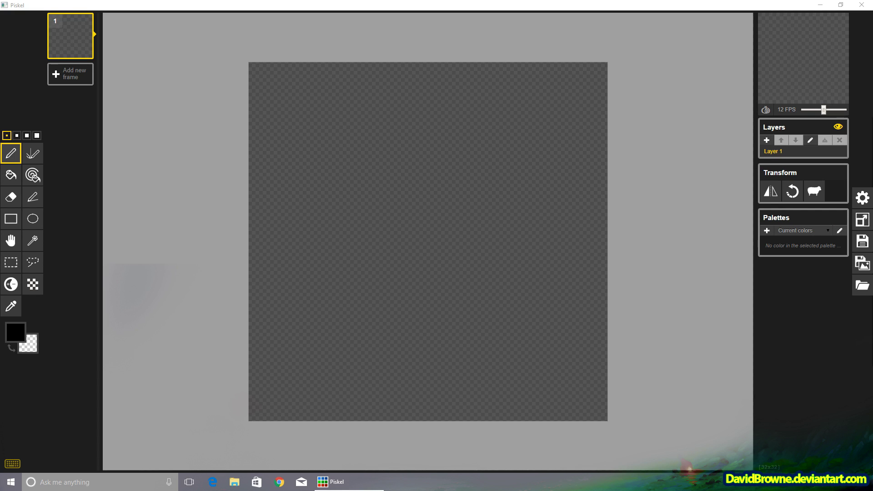
- Resize the sprite canvas to 48 by 48 pixels with the aspect ratio maintained
{"action": "left_click", "coordinate": [862, 219]}
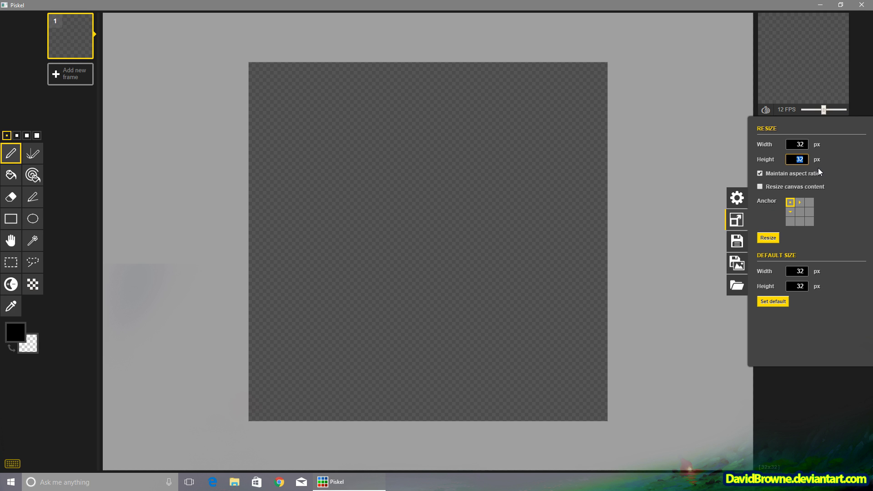
{"action": "type", "text": "48"}
{"action": "key", "text": "Return"}
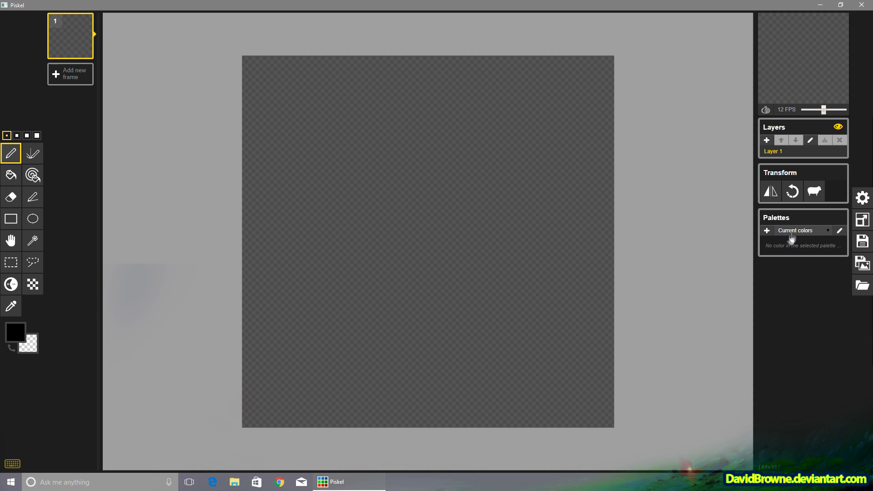
- Create and save a five-colour fire palette running from light yellow through yellow-orange and orange to red #DE3107
{"action": "left_click", "coordinate": [839, 231]}
{"action": "left_click", "coordinate": [533, 162]}
{"action": "mouse_move", "coordinate": [507, 165]}
{"action": "left_mouse_down"}
{"action": "mouse_move", "coordinate": [533, 145]}
{"action": "mouse_move", "coordinate": [498, 142]}
{"action": "mouse_move", "coordinate": [533, 159]}
{"action": "left_mouse_up"}
{"action": "left_click", "coordinate": [369, 160]}
{"action": "left_click_drag", "start_coordinate": [500, 151], "coordinate": [533, 153]}
{"action": "left_click", "coordinate": [397, 169]}
{"action": "left_click", "coordinate": [518, 156]}
{"action": "left_click", "coordinate": [442, 161]}
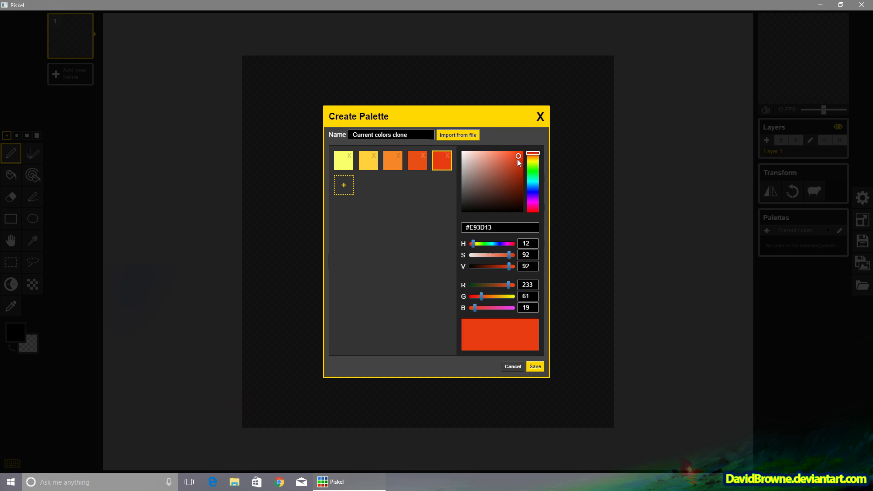
{"action": "left_click", "coordinate": [521, 159]}
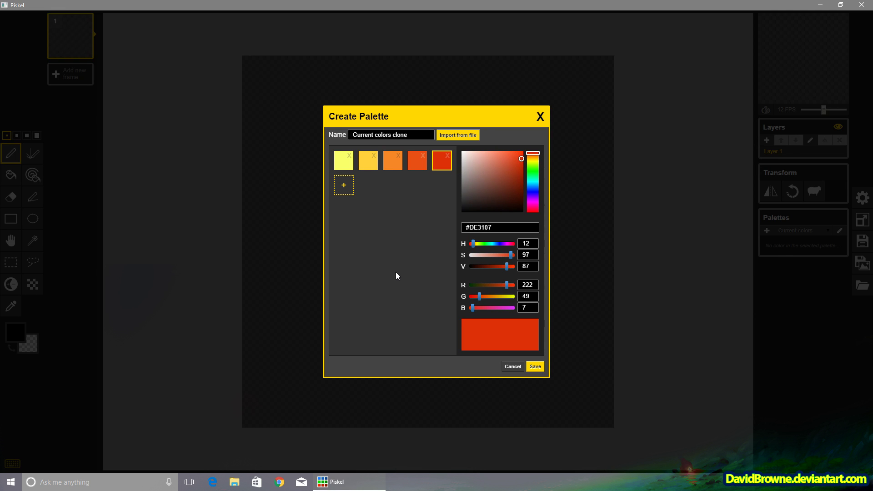
{"action": "left_click", "coordinate": [535, 370]}
- Paint a rough test flame with the four-pixel pen, layering the palette colours from a red outer shape to a light yellow core
{"action": "left_click", "coordinate": [840, 248]}
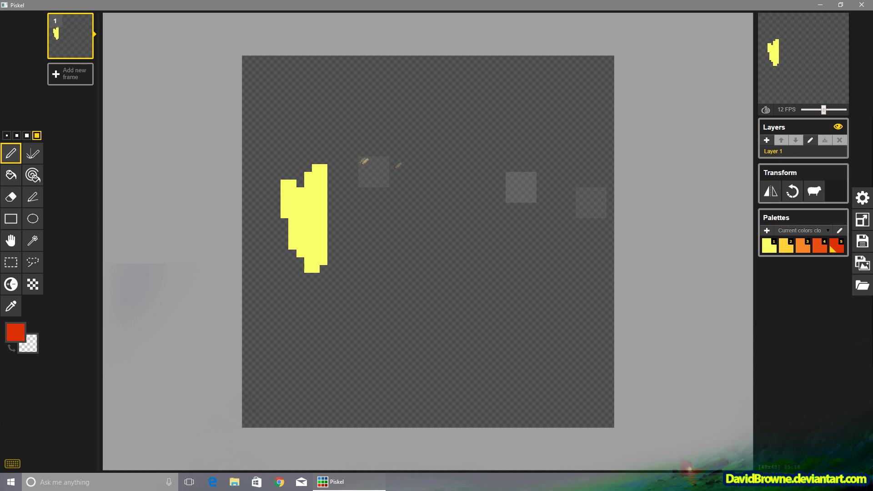
{"action": "mouse_move", "coordinate": [413, 101]}
{"action": "left_mouse_down"}
{"action": "mouse_move", "coordinate": [312, 322]}
{"action": "mouse_move", "coordinate": [490, 306]}
{"action": "mouse_move", "coordinate": [423, 172]}
{"action": "mouse_move", "coordinate": [314, 172]}
{"action": "mouse_move", "coordinate": [441, 218]}
{"action": "mouse_move", "coordinate": [500, 117]}
{"action": "mouse_move", "coordinate": [445, 102]}
{"action": "left_mouse_up"}
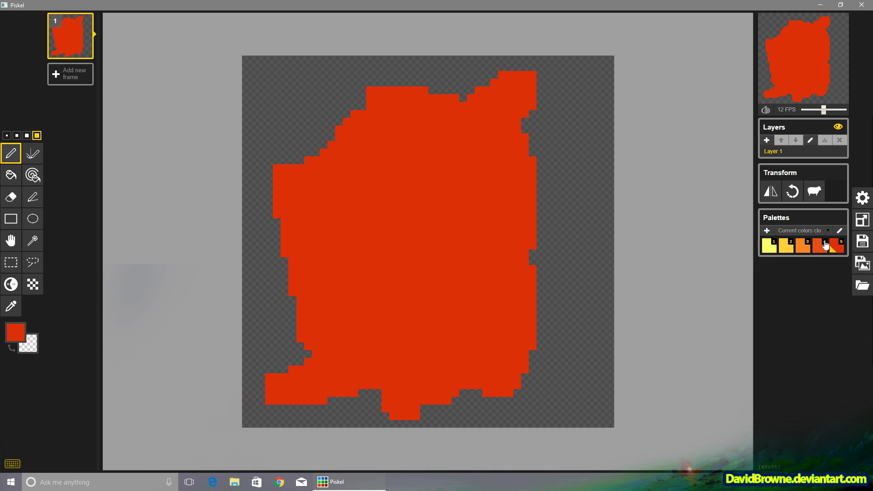
{"action": "left_click", "coordinate": [820, 246]}
{"action": "mouse_move", "coordinate": [450, 193]}
{"action": "left_mouse_down"}
{"action": "mouse_move", "coordinate": [414, 171]}
{"action": "mouse_move", "coordinate": [415, 336]}
{"action": "mouse_move", "coordinate": [448, 227]}
{"action": "left_mouse_up"}
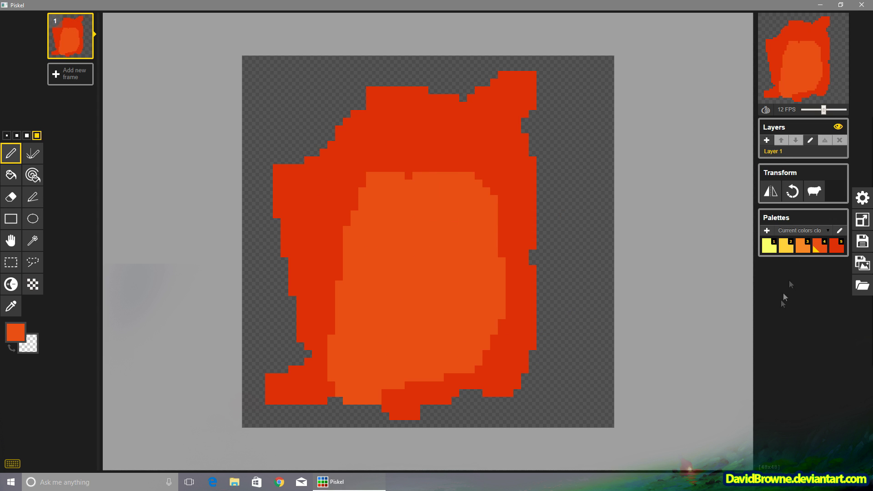
{"action": "left_click", "coordinate": [803, 245]}
{"action": "mouse_move", "coordinate": [396, 296]}
{"action": "left_mouse_down"}
{"action": "mouse_move", "coordinate": [390, 288]}
{"action": "mouse_move", "coordinate": [400, 377]}
{"action": "left_mouse_up"}
{"action": "key", "text": "2"}
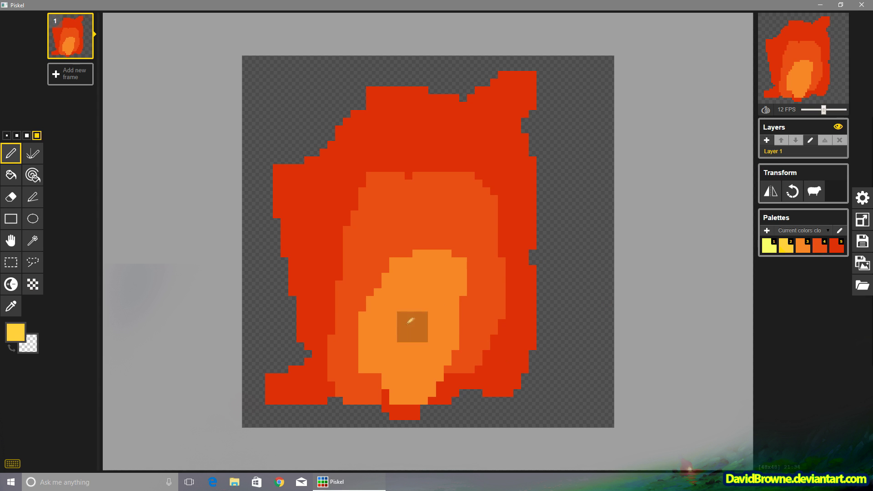
{"action": "left_click_drag", "start_coordinate": [409, 326], "coordinate": [423, 359]}
{"action": "key", "text": "1"}
{"action": "scroll", "coordinate": [521, 335], "scroll_direction": "down", "scroll_amount": 8}
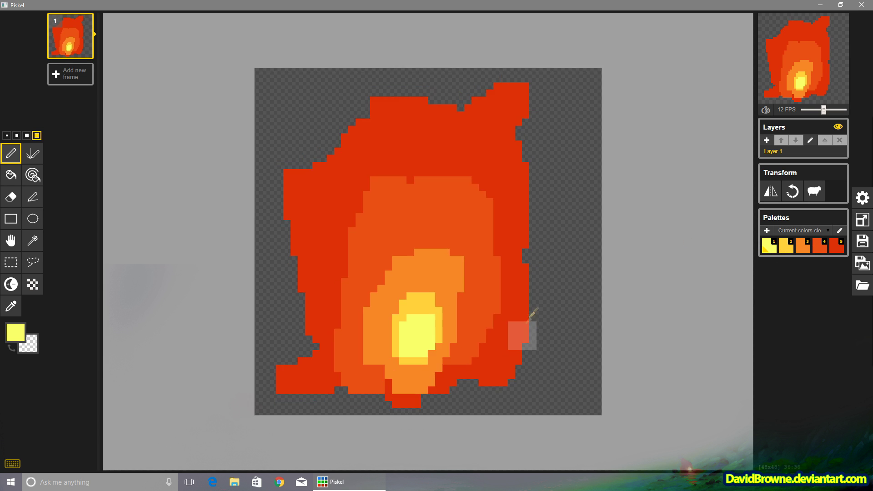
{"action": "scroll", "coordinate": [492, 332], "scroll_direction": "down", "scroll_amount": 2}
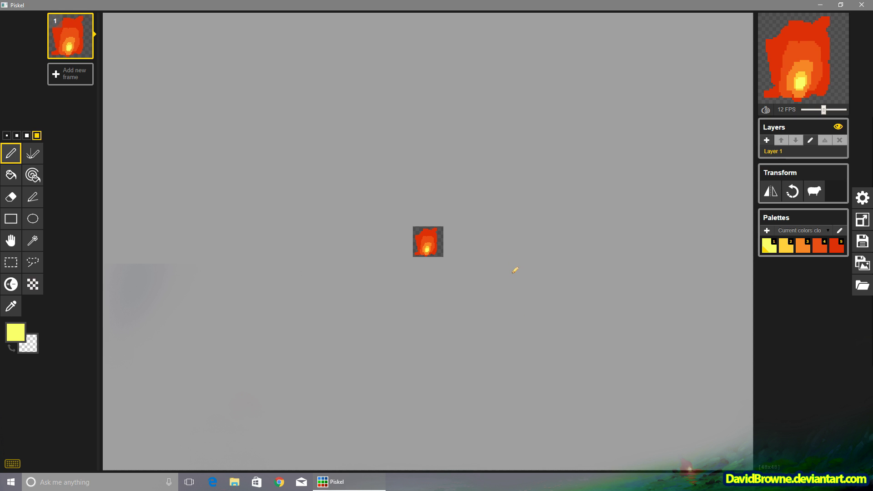
{"action": "scroll", "coordinate": [455, 247], "scroll_direction": "up", "scroll_amount": 10}
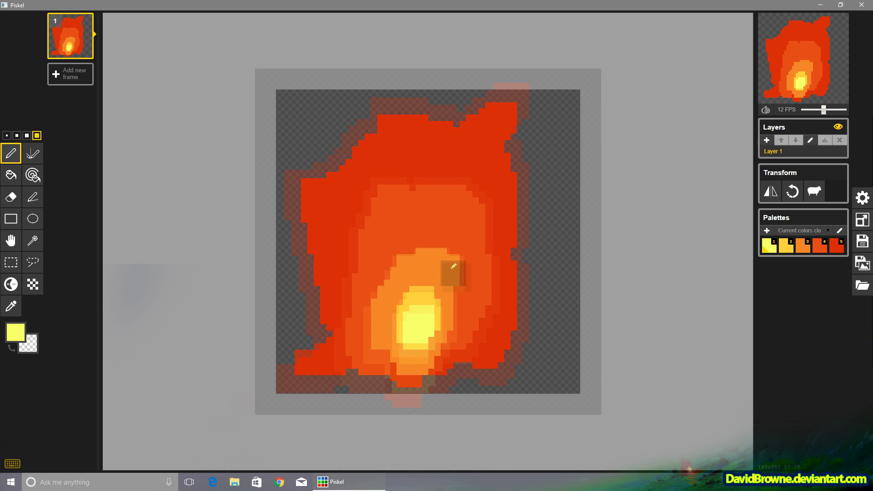
- Select the whole canvas and delete the test flame
{"action": "left_click", "coordinate": [11, 262]}
{"action": "left_click_drag", "start_coordinate": [259, 73], "coordinate": [637, 417]}
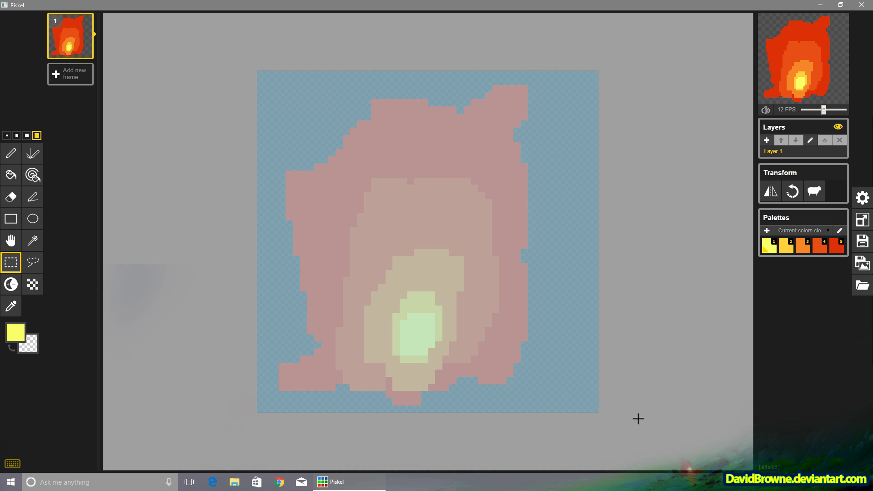
{"action": "key", "text": "Delete"}
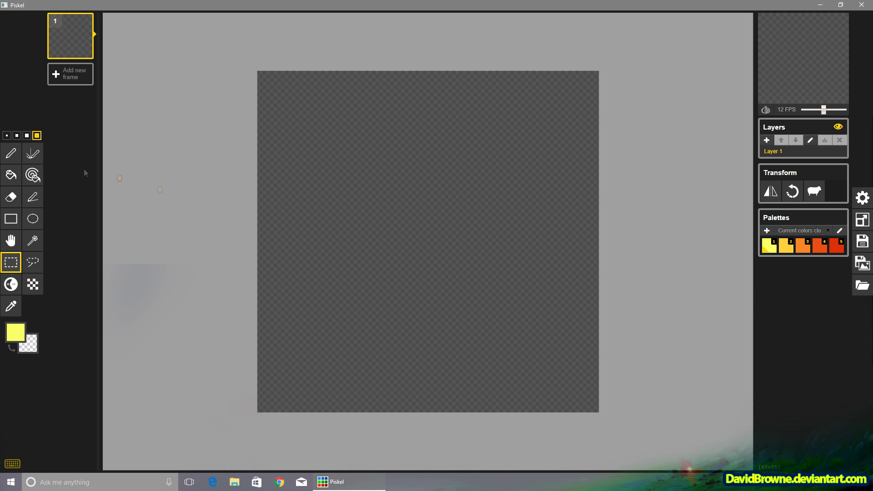
- Paint a small light yellow blob near the canvas's lower centre with the two-pixel pen, and add two empty frames
{"action": "left_click", "coordinate": [11, 153]}
{"action": "left_click", "coordinate": [16, 136]}
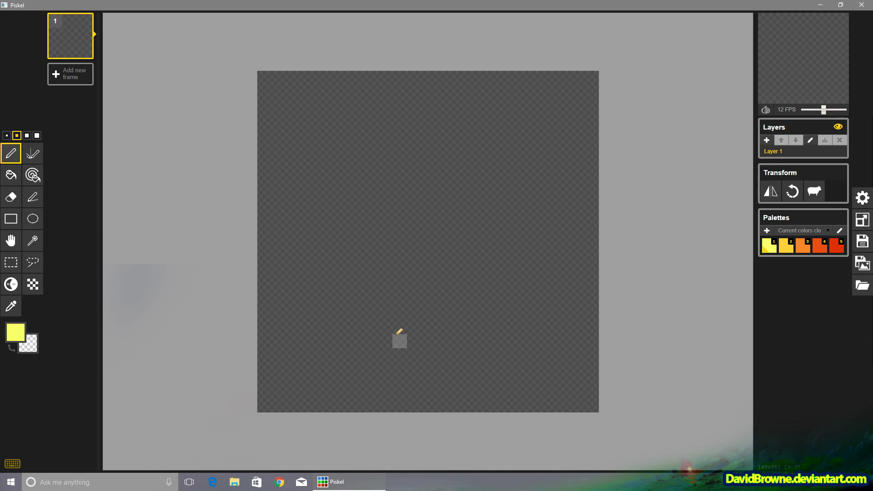
{"action": "mouse_move", "coordinate": [399, 359]}
{"action": "left_mouse_down"}
{"action": "mouse_move", "coordinate": [410, 348]}
{"action": "mouse_move", "coordinate": [418, 366]}
{"action": "left_mouse_up"}
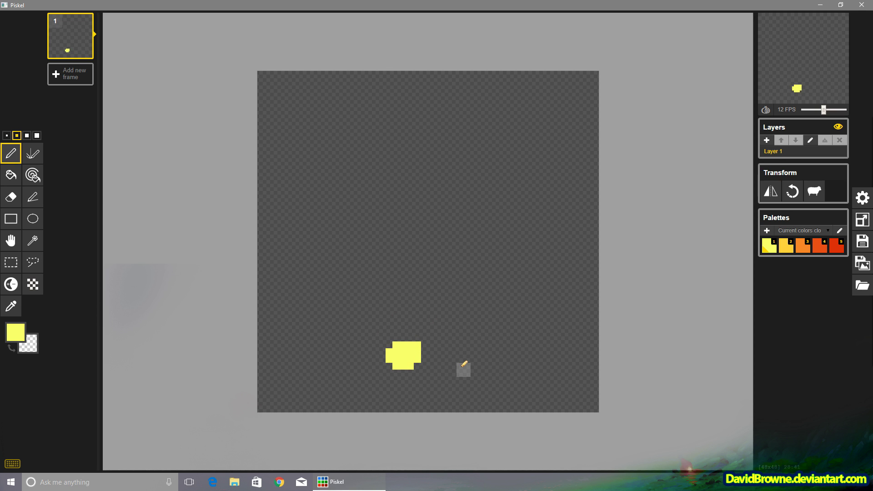
{"action": "left_click", "coordinate": [70, 74]}
{"action": "left_click", "coordinate": [86, 100]}
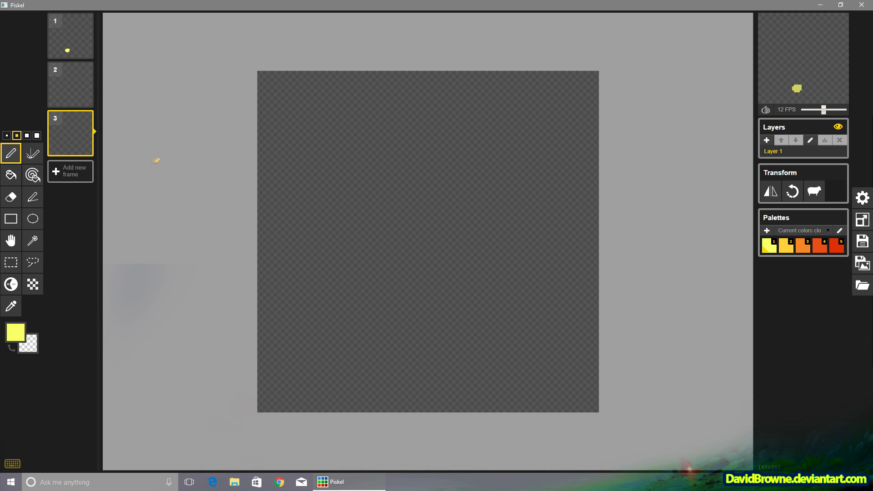
- Turn on onion skin and paint slightly different light yellow blobs at the same spot in frames 2 and 3
{"action": "left_click", "coordinate": [72, 86]}
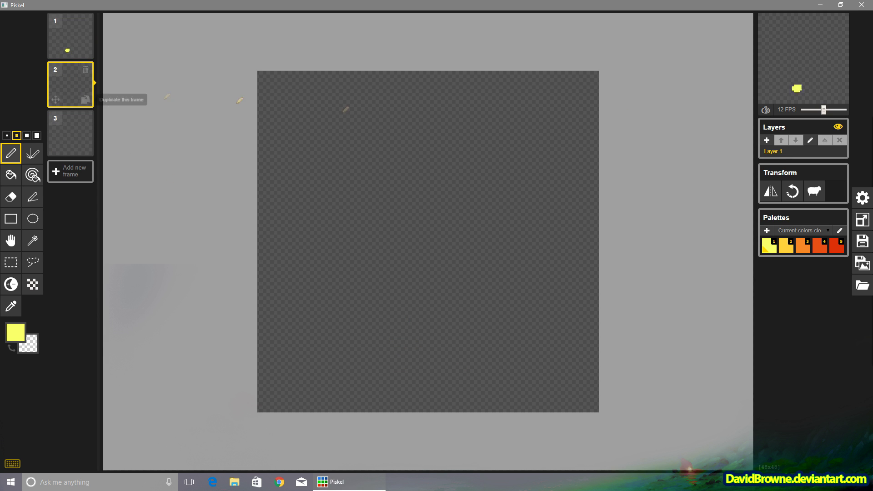
{"action": "left_click", "coordinate": [766, 111]}
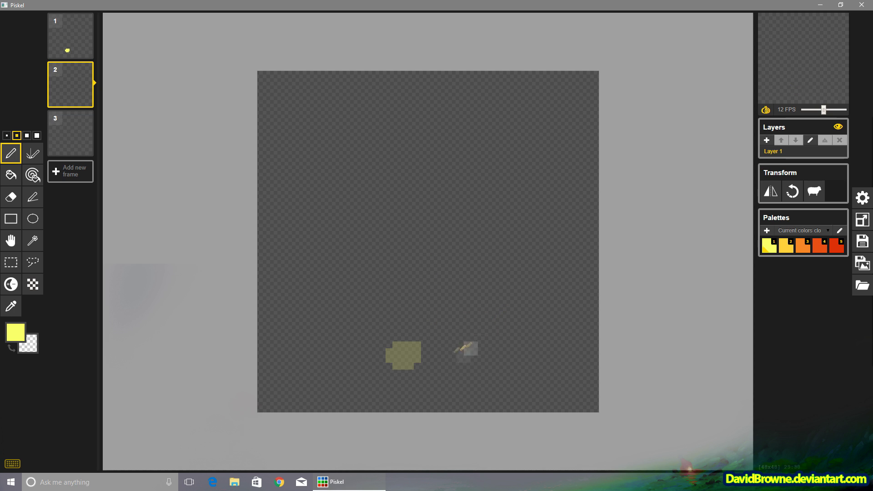
{"action": "mouse_move", "coordinate": [398, 350]}
{"action": "left_mouse_down"}
{"action": "mouse_move", "coordinate": [406, 337]}
{"action": "mouse_move", "coordinate": [417, 355]}
{"action": "mouse_move", "coordinate": [406, 366]}
{"action": "mouse_move", "coordinate": [399, 356]}
{"action": "mouse_move", "coordinate": [412, 357]}
{"action": "left_mouse_up"}
{"action": "left_click", "coordinate": [76, 145]}
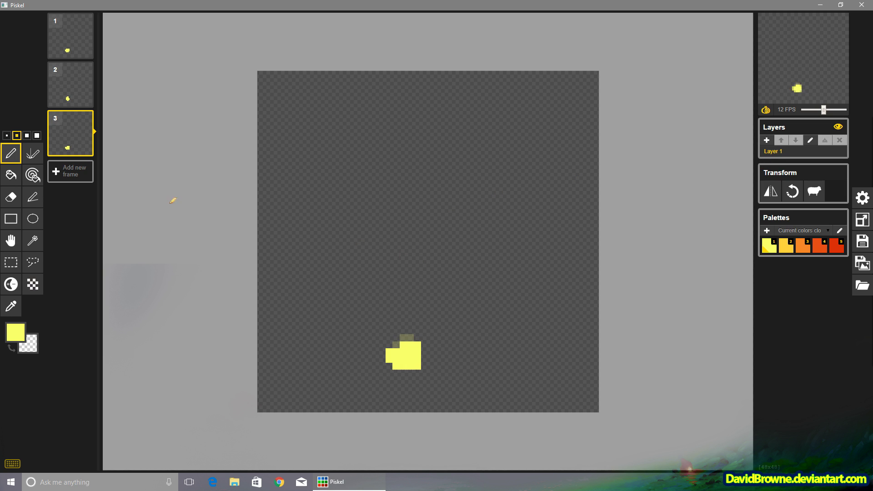
- With the one-pixel pen, draw a small spark above the blob in each frame, rising from frame 1 to frame 3
{"action": "left_click", "coordinate": [6, 136]}
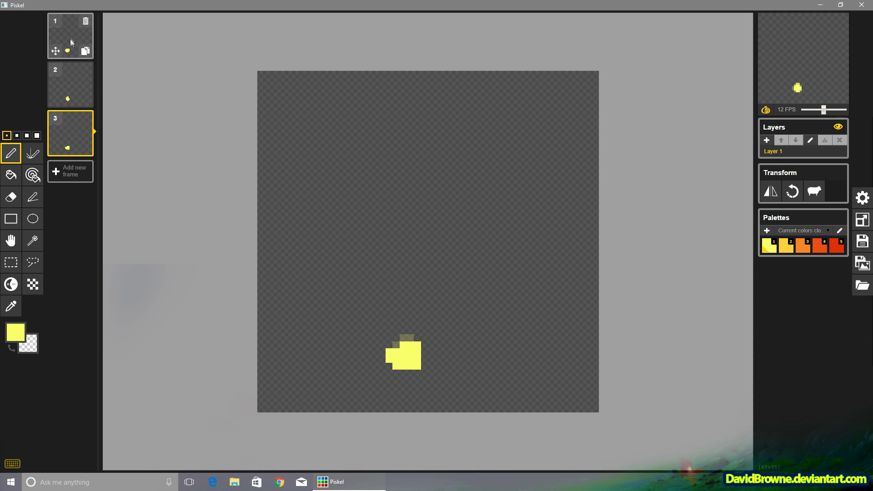
{"action": "left_click", "coordinate": [72, 81]}
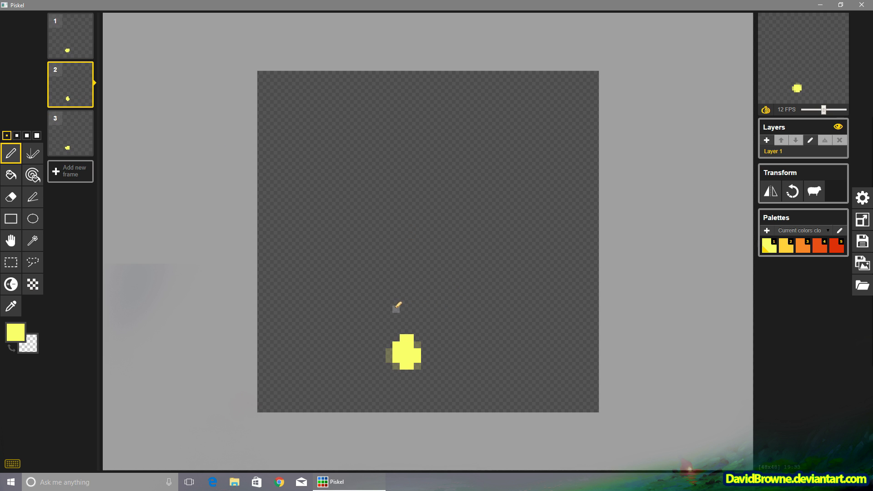
{"action": "left_click_drag", "start_coordinate": [402, 258], "coordinate": [400, 252]}
{"action": "left_click", "coordinate": [69, 137]}
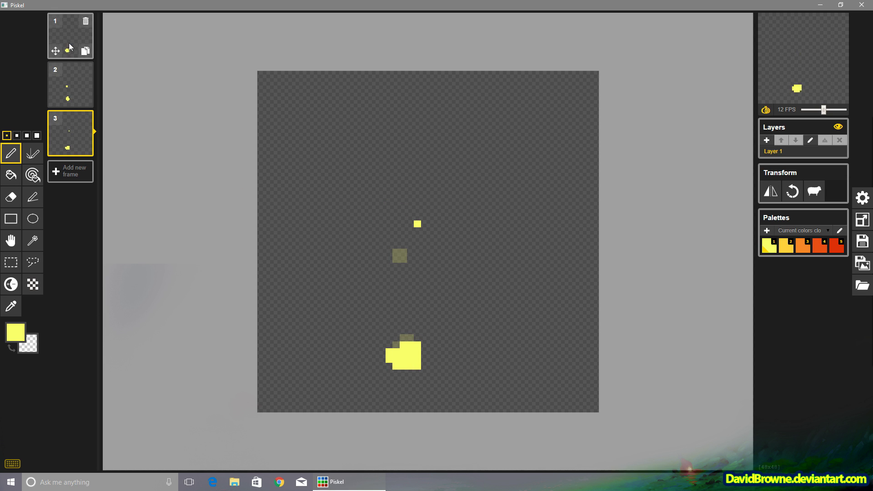
{"action": "key", "text": "Up"}
{"action": "key", "text": "Up"}
{"action": "left_click", "coordinate": [396, 287]}
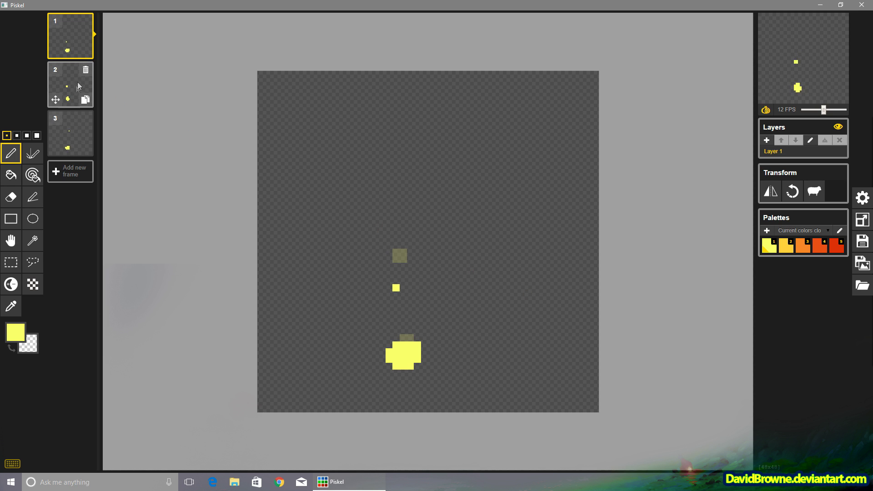
- Add a second spark rising right of the first across the frames: two pixels wide in frames 1 and 3, one pixel in frame 2
{"action": "left_click", "coordinate": [17, 136]}
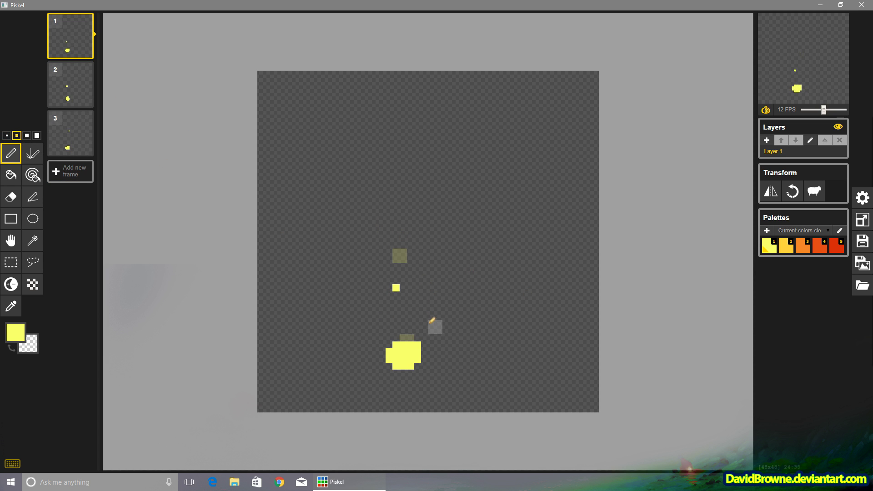
{"action": "left_click", "coordinate": [428, 327]}
{"action": "left_click", "coordinate": [6, 136]}
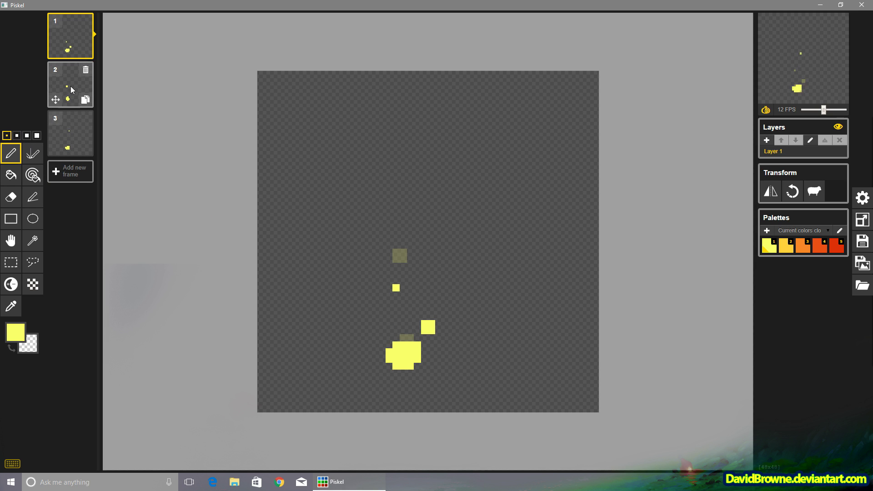
{"action": "left_click", "coordinate": [70, 86]}
{"action": "mouse_move", "coordinate": [89, 129]}
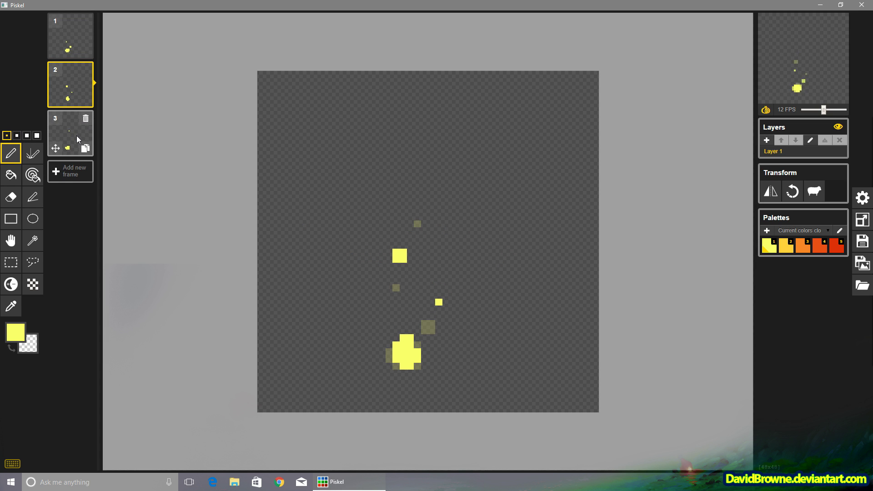
{"action": "left_click", "coordinate": [76, 135]}
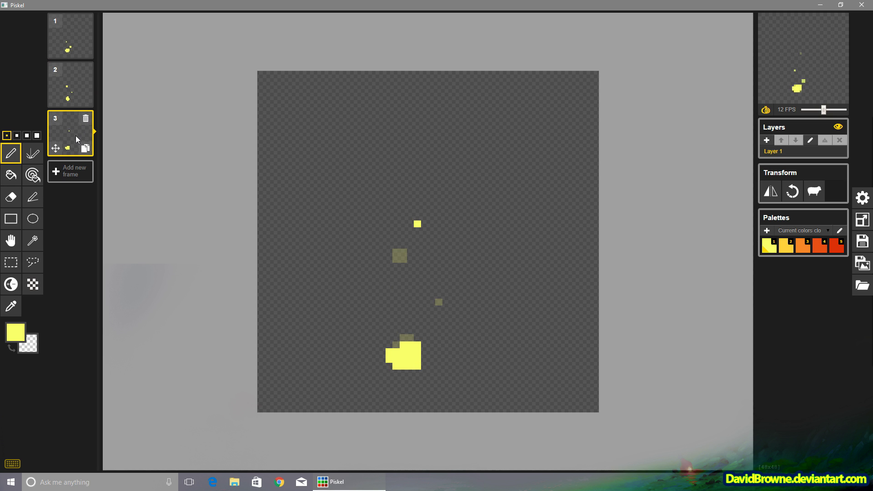
{"action": "left_click", "coordinate": [17, 136]}
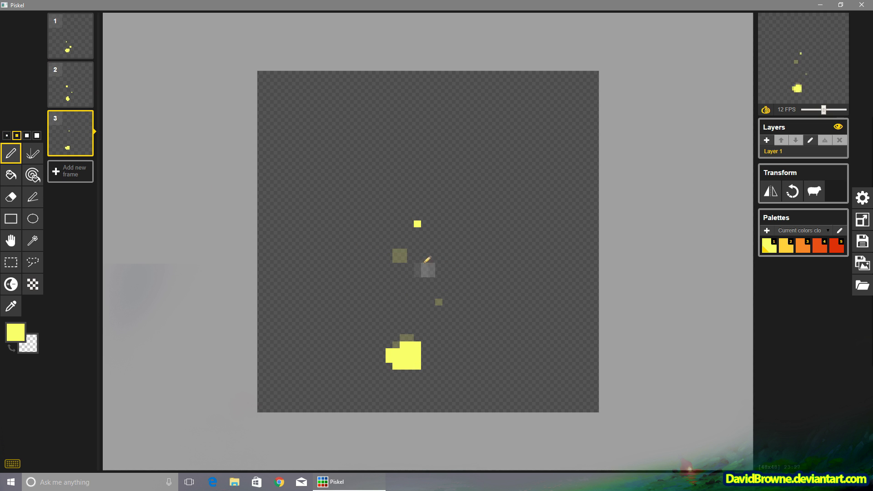
{"action": "left_click", "coordinate": [442, 242]}
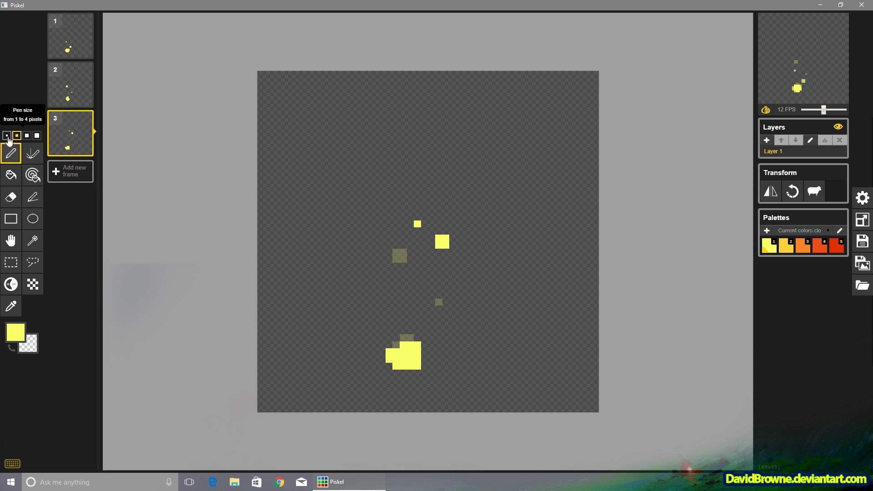
- Add a single-pixel spark above the lower one in frame 2 and another at the top of the spark trail in frame 1
{"action": "left_click", "coordinate": [7, 136]}
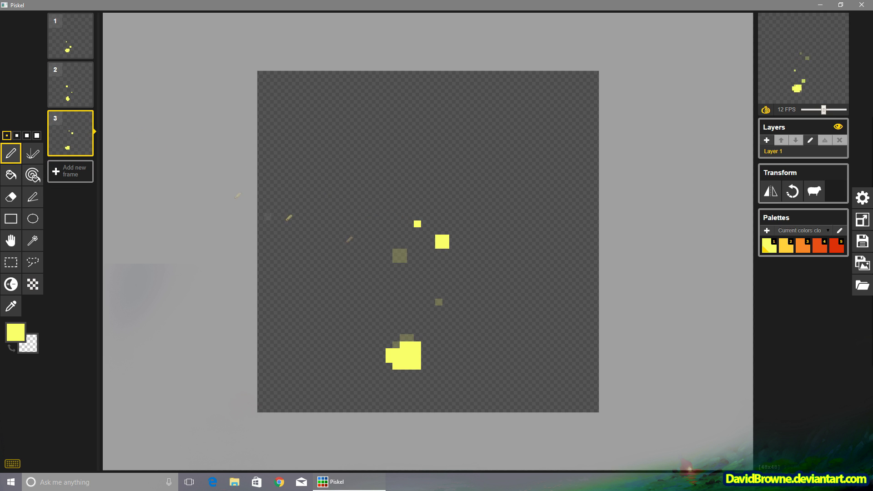
{"action": "key", "text": "Up"}
{"action": "key", "text": "Down"}
{"action": "key", "text": "Up"}
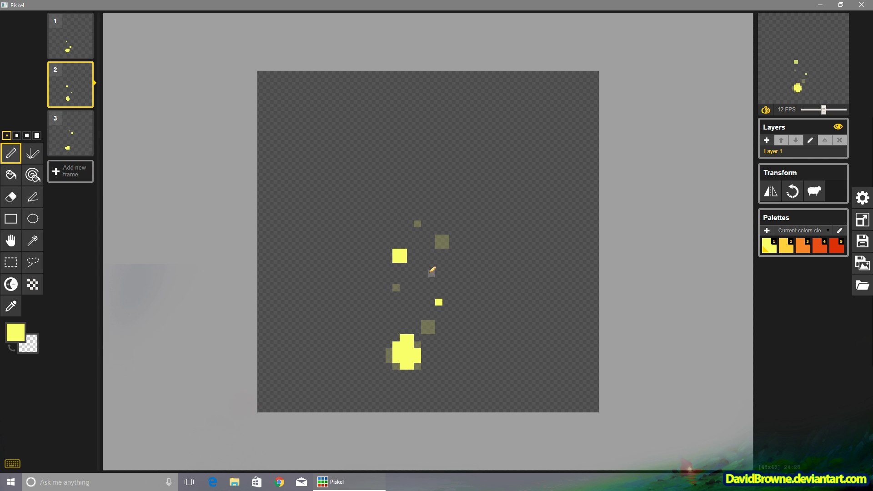
{"action": "key", "text": "Down"}
{"action": "key", "text": "Up"}
{"action": "key", "text": "Up"}
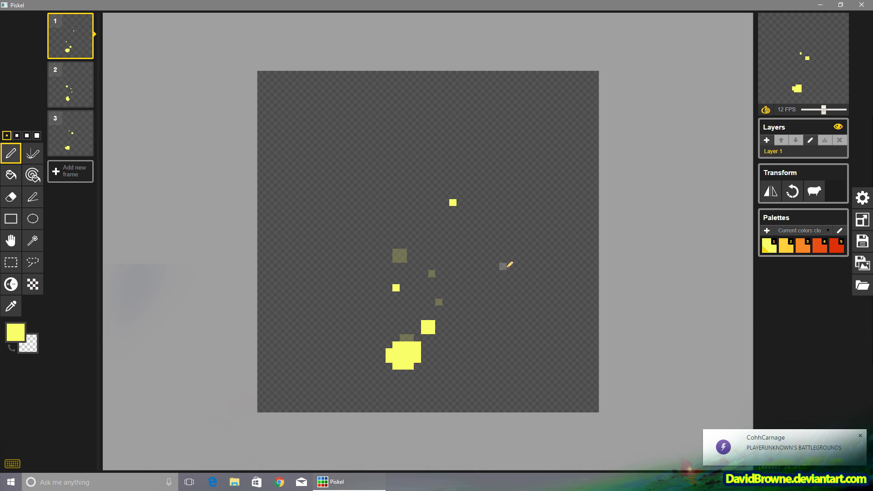
- Pick the second palette colour, yellow-orange, and rename the existing layer to "brights"
{"action": "mouse_move", "coordinate": [792, 80]}
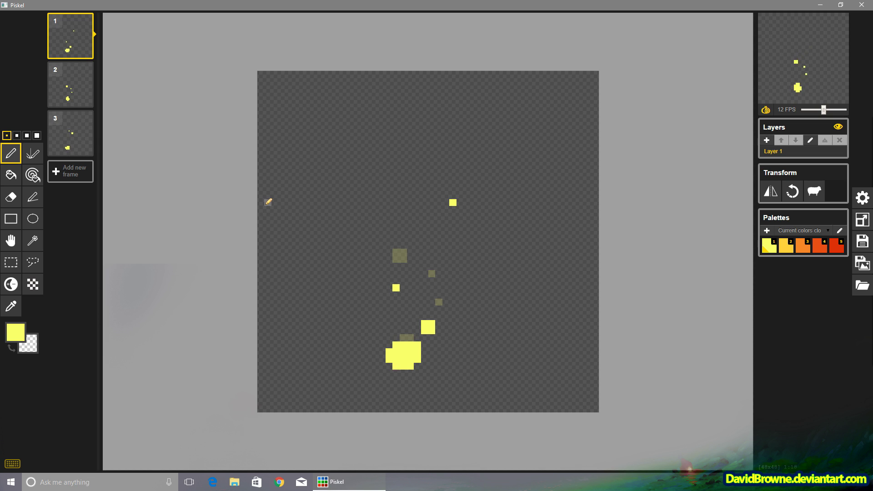
{"action": "key", "text": "Down"}
{"action": "left_click", "coordinate": [786, 252]}
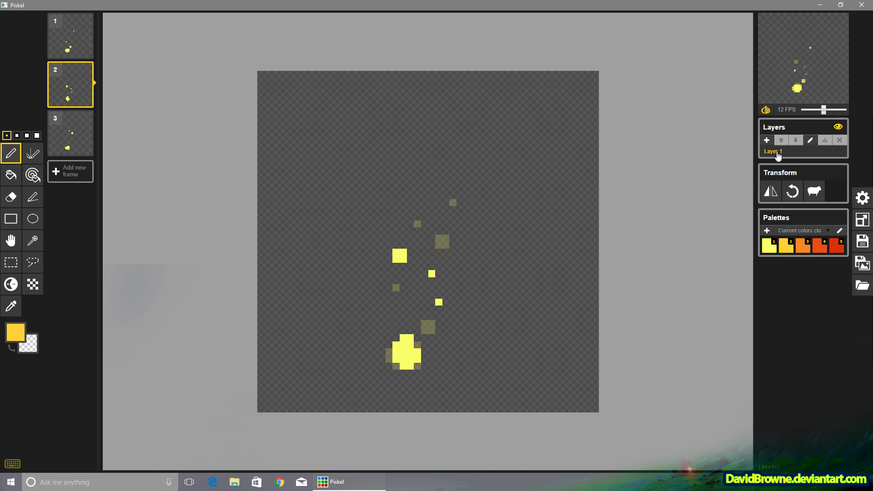
{"action": "left_click", "coordinate": [809, 140]}
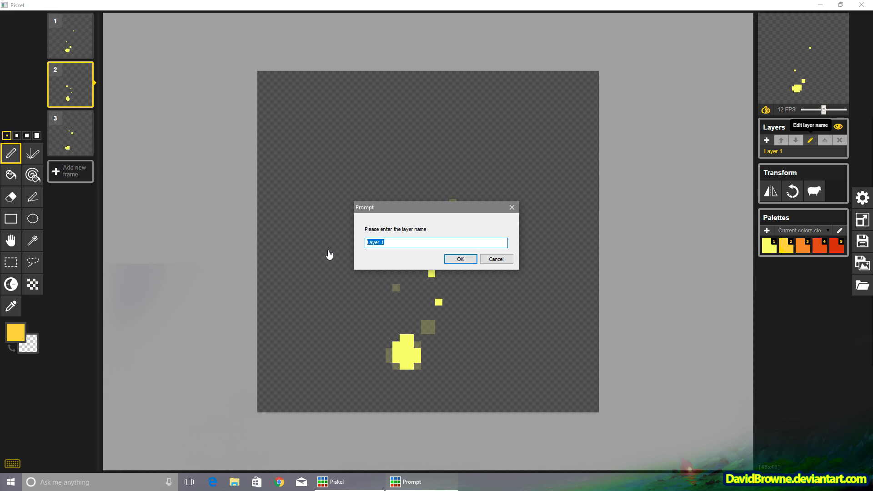
{"action": "type", "text": "brights"}
{"action": "left_click", "coordinate": [466, 259]}
- Add a layer named "step 1" and move it below the brights layer
{"action": "left_click", "coordinate": [767, 140]}
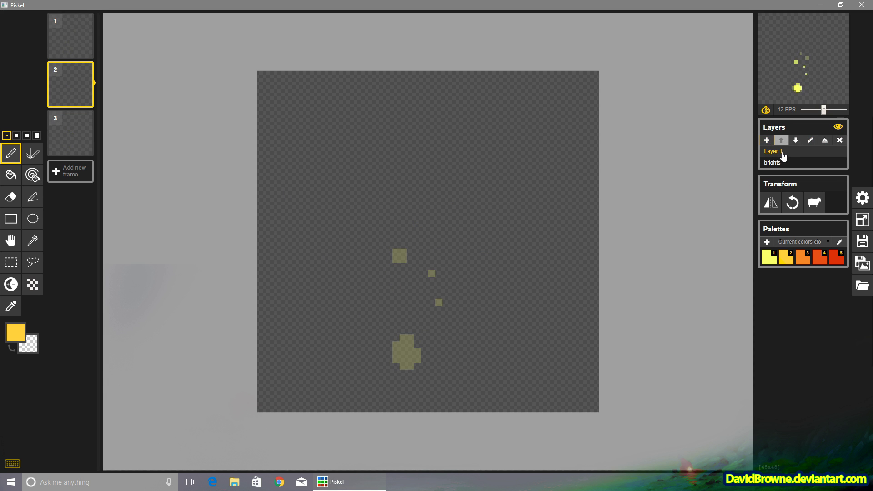
{"action": "left_click", "coordinate": [810, 140]}
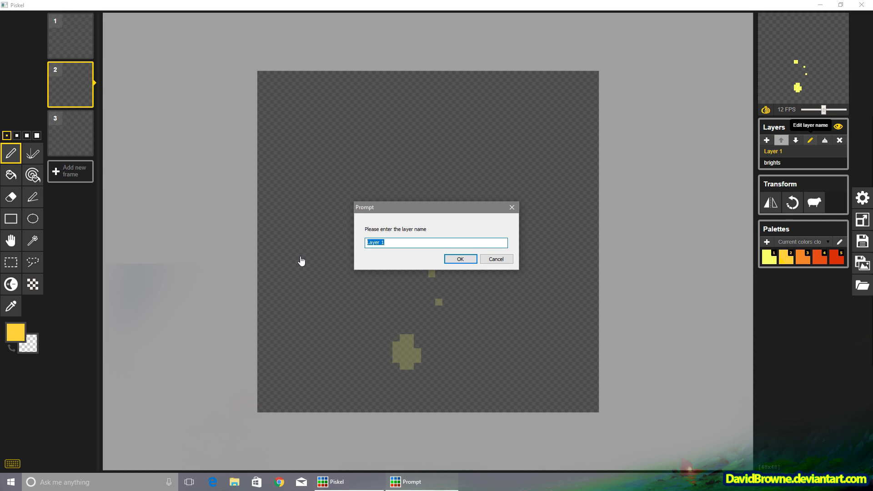
{"action": "type", "text": "step"}
{"action": "key", "text": "Return"}
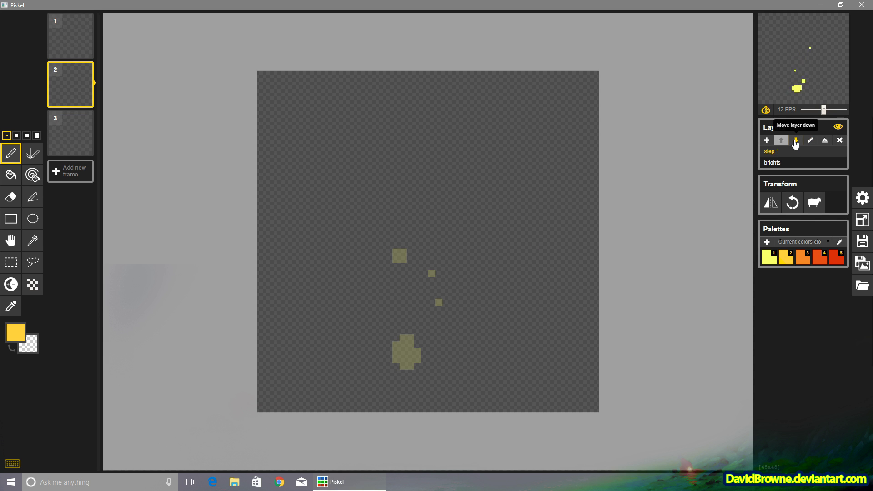
{"action": "left_click", "coordinate": [796, 140]}
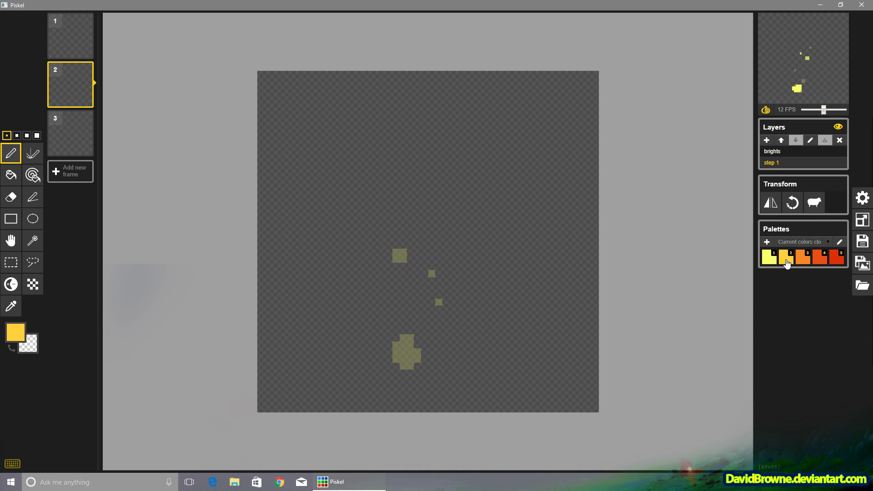
- Set the pen to two pixels, raise the layer preview opacity to 1 and save the preferences
{"action": "left_click", "coordinate": [17, 135]}
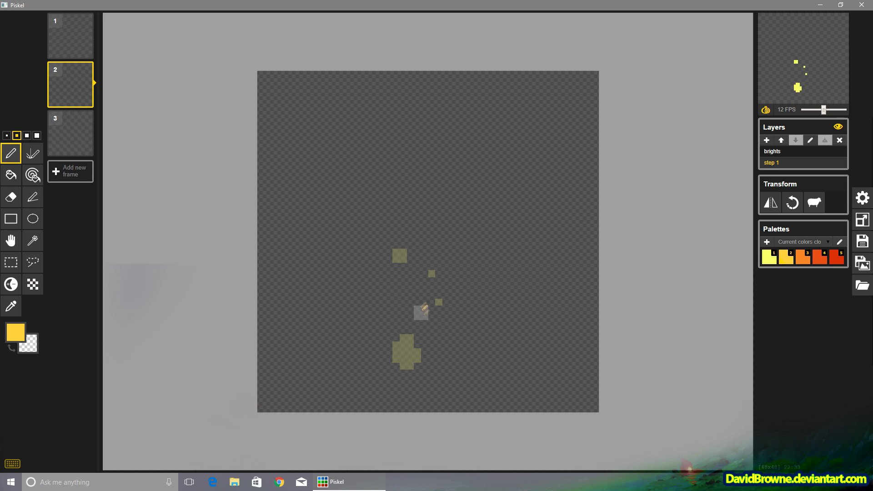
{"action": "left_click", "coordinate": [863, 198]}
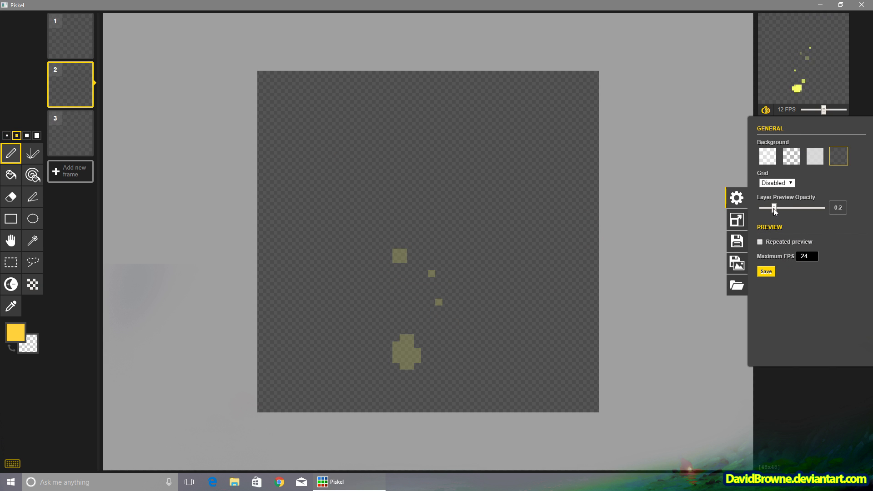
{"action": "left_click_drag", "start_coordinate": [774, 211], "coordinate": [824, 209]}
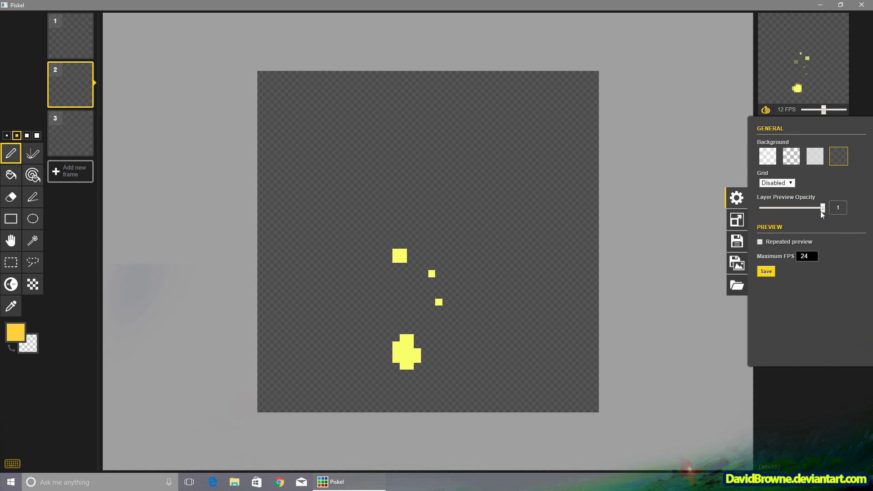
{"action": "left_click", "coordinate": [766, 272]}
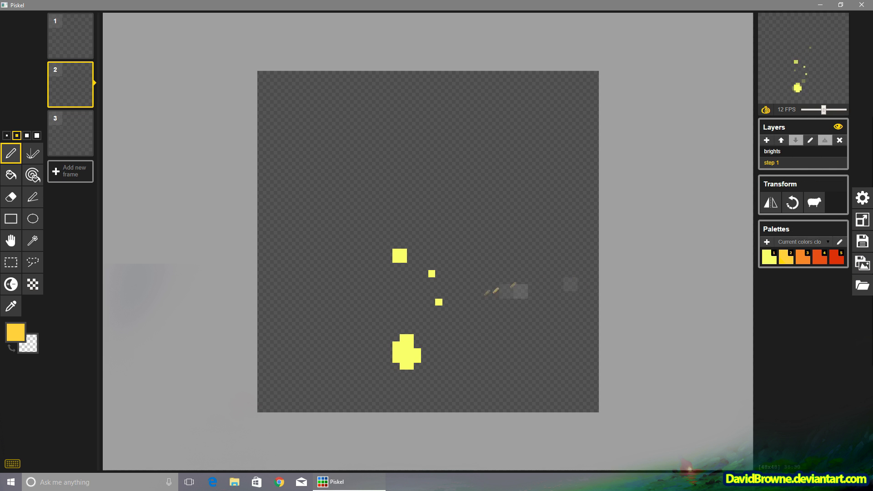
- On the step 1 layer, paint a yellow-orange body around the light yellow blob in all three frames
{"action": "mouse_move", "coordinate": [437, 273]}
{"action": "left_mouse_down"}
{"action": "mouse_move", "coordinate": [366, 264]}
{"action": "mouse_move", "coordinate": [457, 273]}
{"action": "mouse_move", "coordinate": [409, 337]}
{"action": "mouse_move", "coordinate": [409, 382]}
{"action": "left_mouse_up"}
{"action": "key", "text": "ctrl+z"}
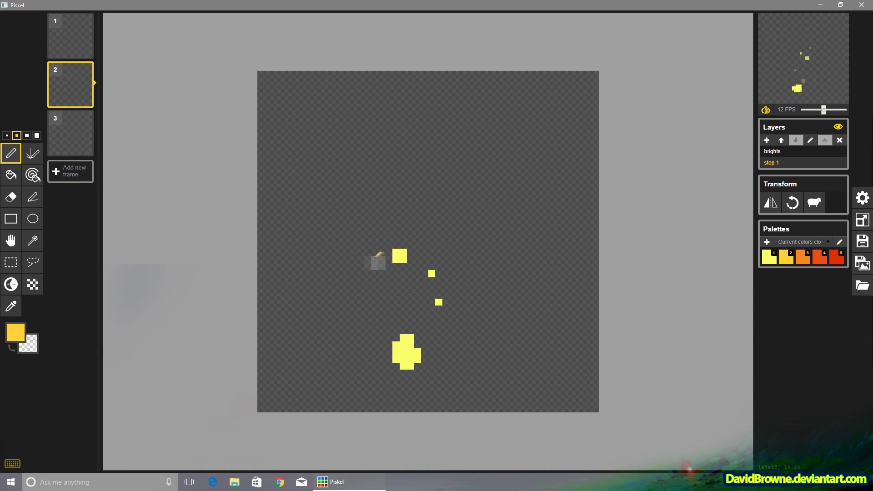
{"action": "mouse_move", "coordinate": [404, 354]}
{"action": "left_mouse_down"}
{"action": "mouse_move", "coordinate": [407, 374]}
{"action": "mouse_move", "coordinate": [389, 359]}
{"action": "mouse_move", "coordinate": [403, 314]}
{"action": "mouse_move", "coordinate": [417, 358]}
{"action": "mouse_move", "coordinate": [406, 373]}
{"action": "mouse_move", "coordinate": [386, 366]}
{"action": "mouse_move", "coordinate": [408, 319]}
{"action": "mouse_move", "coordinate": [421, 373]}
{"action": "mouse_move", "coordinate": [400, 339]}
{"action": "mouse_move", "coordinate": [417, 337]}
{"action": "mouse_move", "coordinate": [391, 317]}
{"action": "mouse_move", "coordinate": [425, 355]}
{"action": "mouse_move", "coordinate": [396, 375]}
{"action": "mouse_move", "coordinate": [411, 335]}
{"action": "left_mouse_up"}
{"action": "key", "text": "Down"}
{"action": "key", "text": "Up"}
{"action": "key", "text": "Up"}
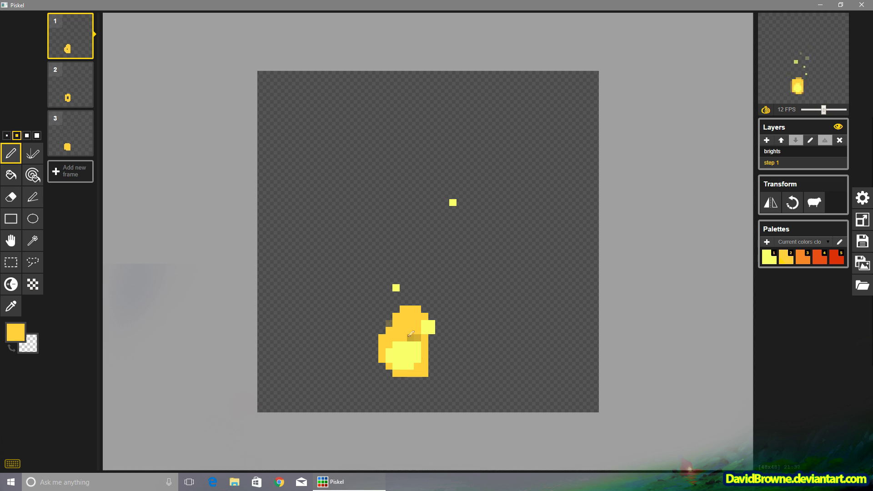
- In frame 1, surround the three sparks with yellow-orange, giving them tapered tips with the one-pixel pen
{"action": "left_click", "coordinate": [451, 202]}
{"action": "left_click", "coordinate": [457, 195]}
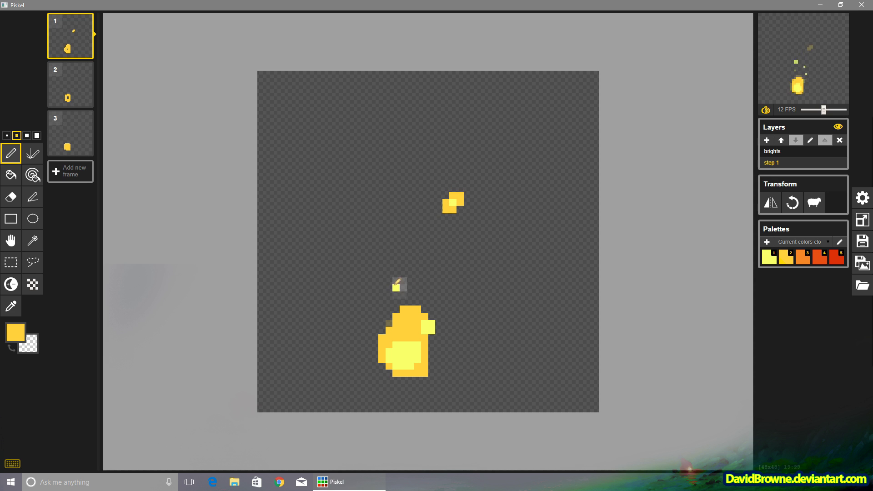
{"action": "left_click_drag", "start_coordinate": [396, 283], "coordinate": [399, 276]}
{"action": "left_click_drag", "start_coordinate": [432, 313], "coordinate": [439, 303]}
{"action": "left_click", "coordinate": [6, 135]}
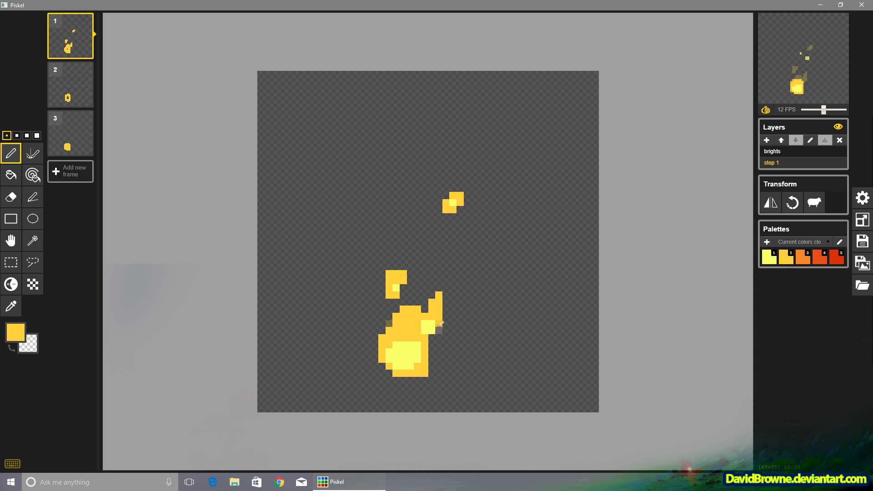
{"action": "left_click", "coordinate": [445, 218]}
{"action": "left_click", "coordinate": [453, 188]}
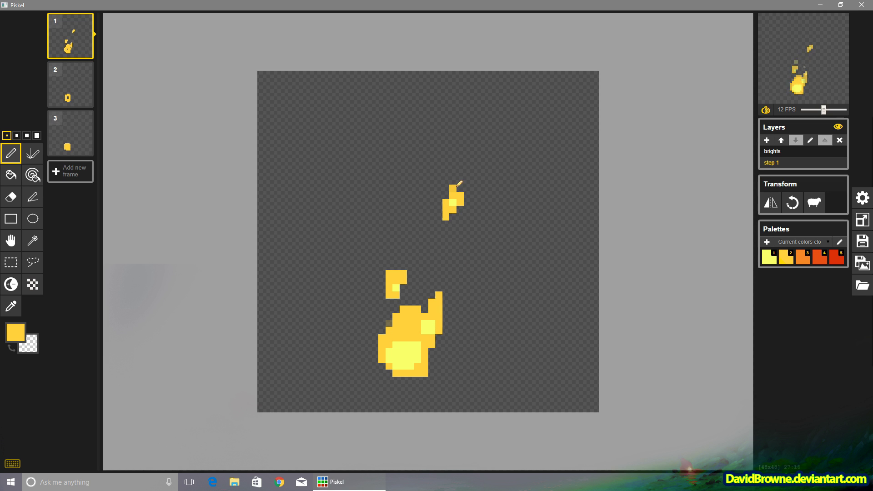
{"action": "left_click_drag", "start_coordinate": [404, 282], "coordinate": [403, 290]}
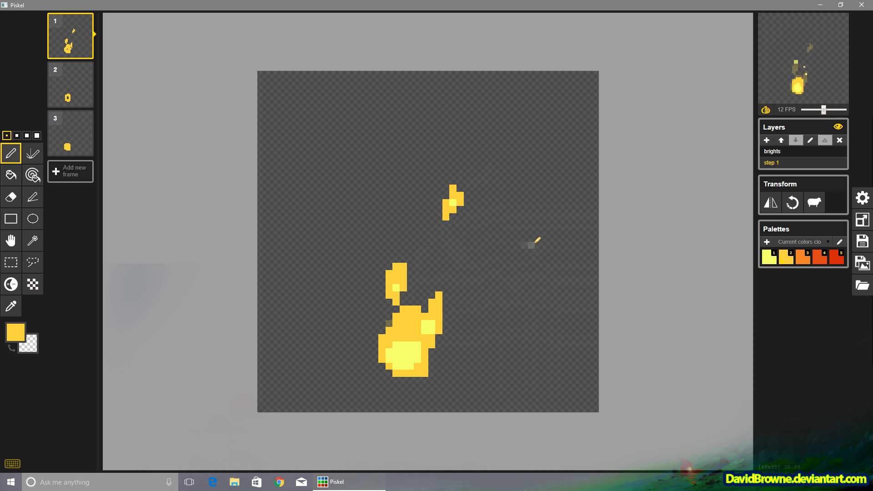
- Paint tapered yellow-orange flame shapes around the sparks in frames 2 and 3
{"action": "key", "text": "Down"}
{"action": "left_click", "coordinate": [17, 135]}
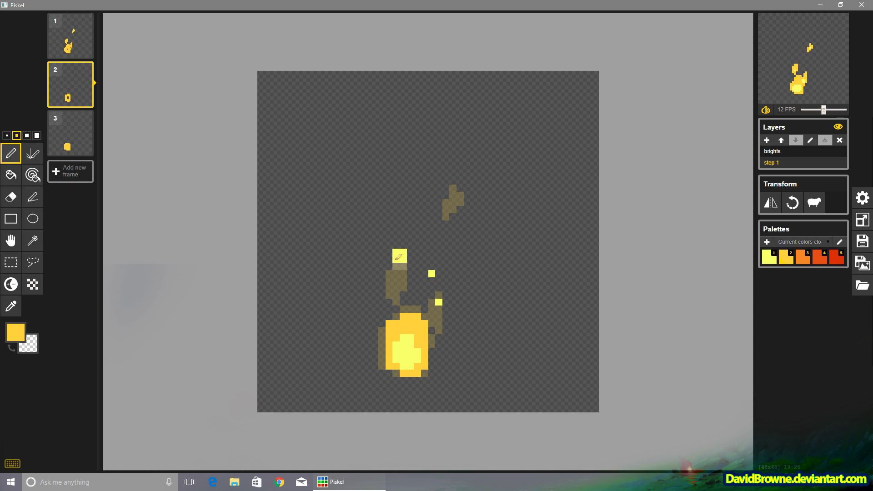
{"action": "left_click_drag", "start_coordinate": [400, 273], "coordinate": [400, 241]}
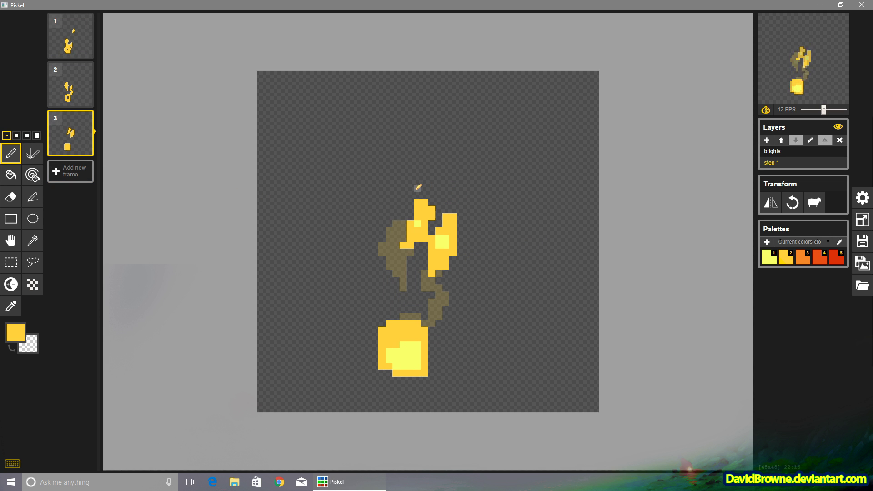
- Slim the yellow-orange around the upper-left spark in frames 2 and 3, and add a pointed tip to frame 3's flame body
{"action": "key", "text": "Up"}
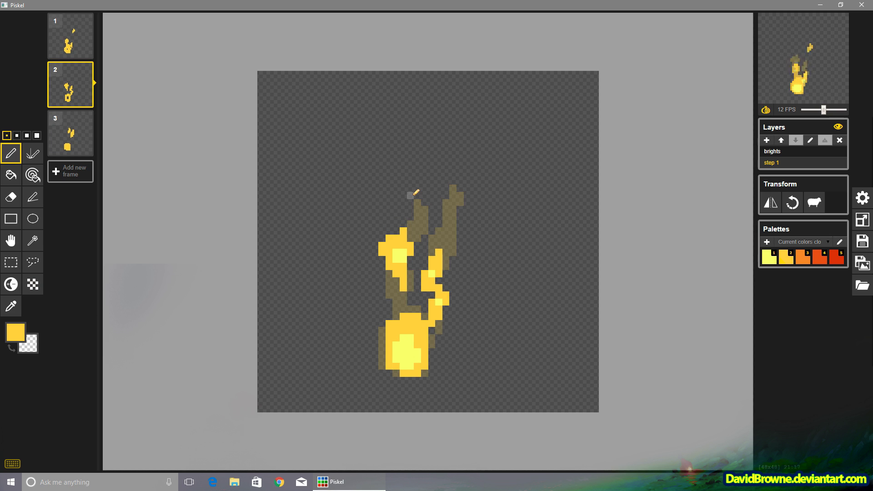
{"action": "key", "text": "Up"}
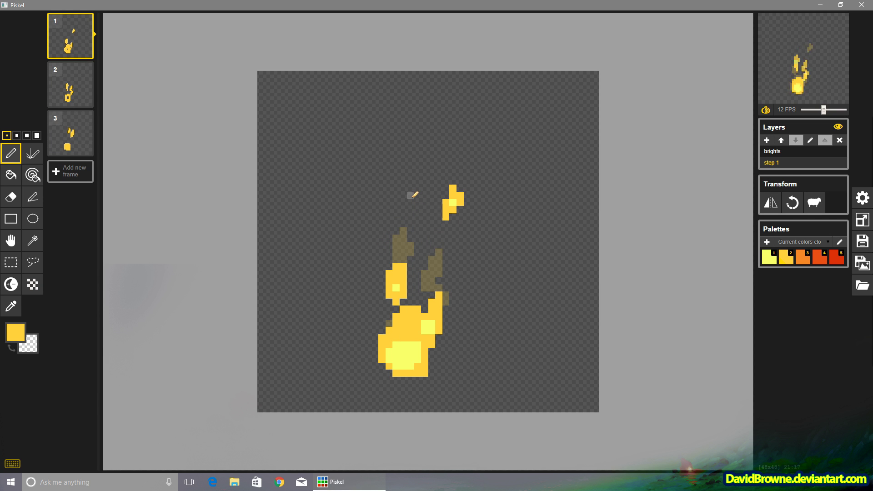
{"action": "key", "text": "Down"}
{"action": "key", "text": "Down"}
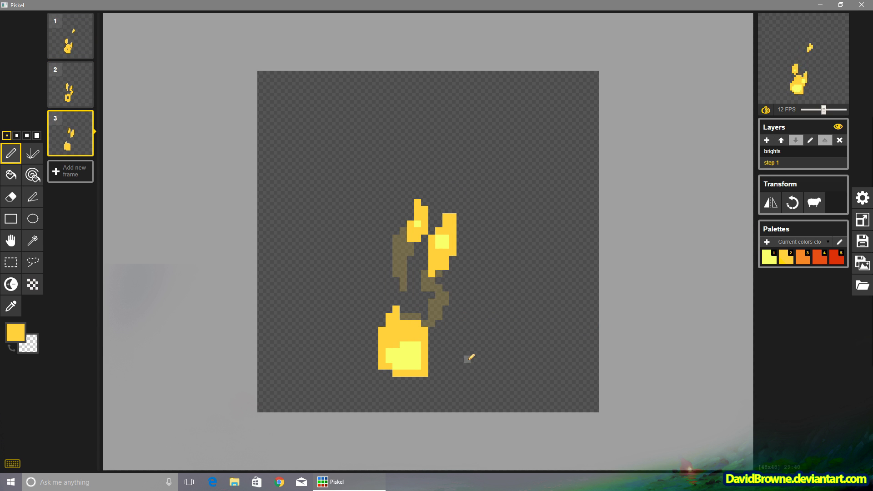
- Add a one-pixel yellow-orange tip on top of the flame body in frame 1
{"action": "key", "text": "Up"}
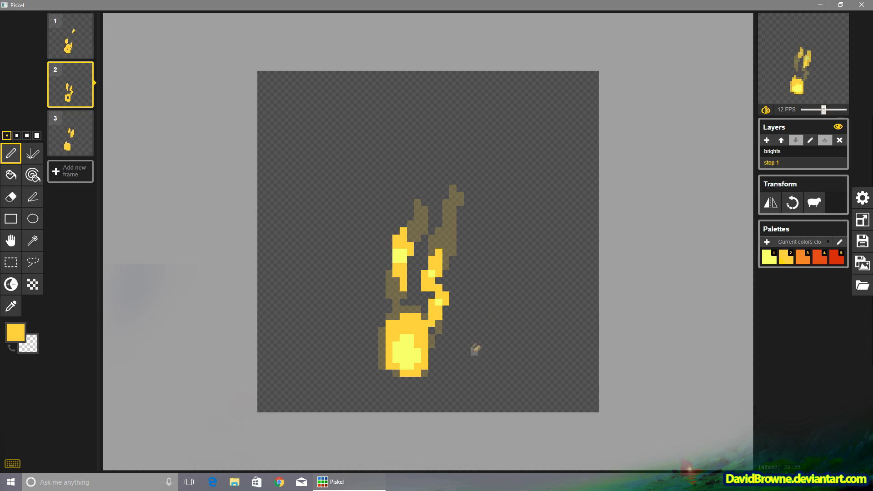
{"action": "key", "text": "Up"}
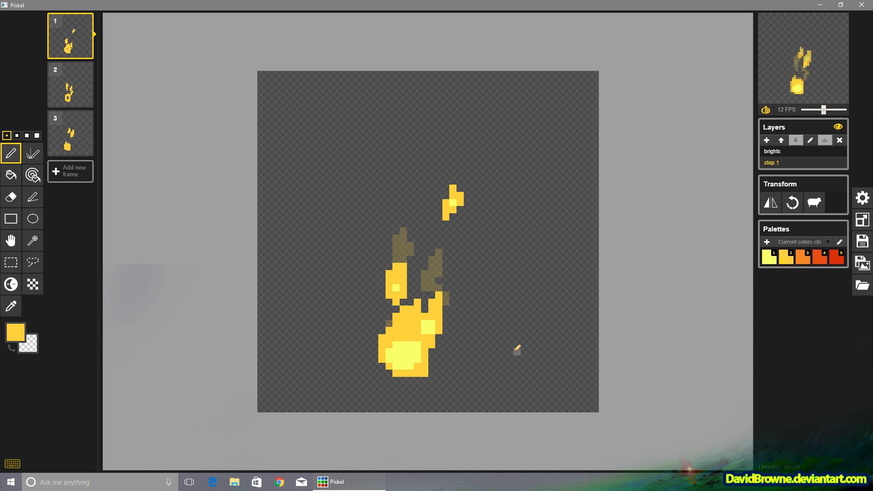
{"action": "key", "text": "Down"}
{"action": "key", "text": "Down"}
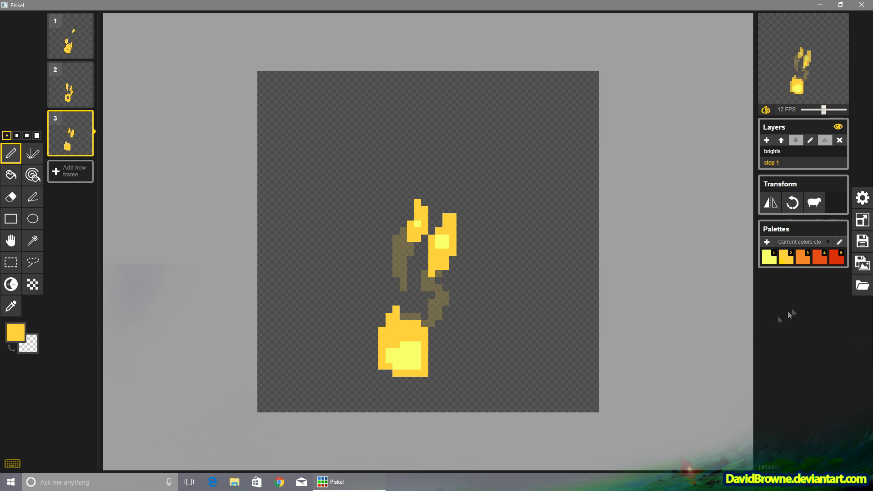
- Pick the third palette colour, orange, add a layer named "step 2" and move it to the bottom of the layer stack
{"action": "left_click", "coordinate": [802, 259]}
{"action": "left_click", "coordinate": [768, 142]}
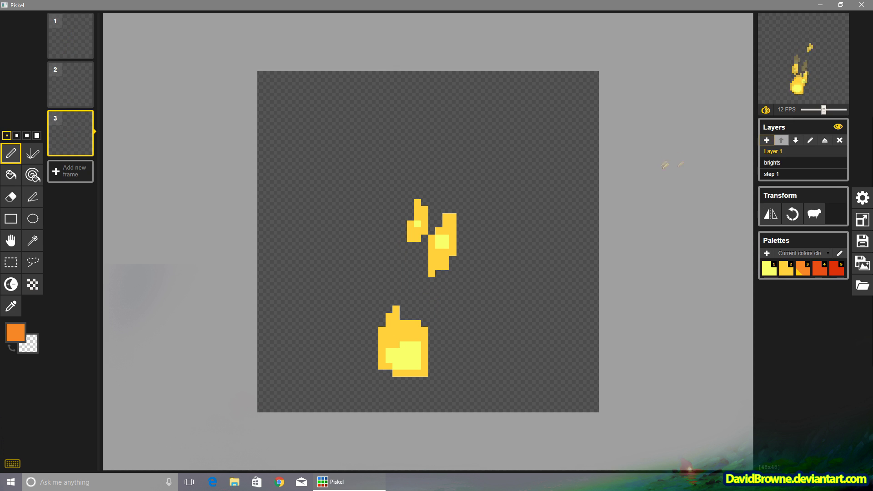
{"action": "left_click", "coordinate": [811, 141]}
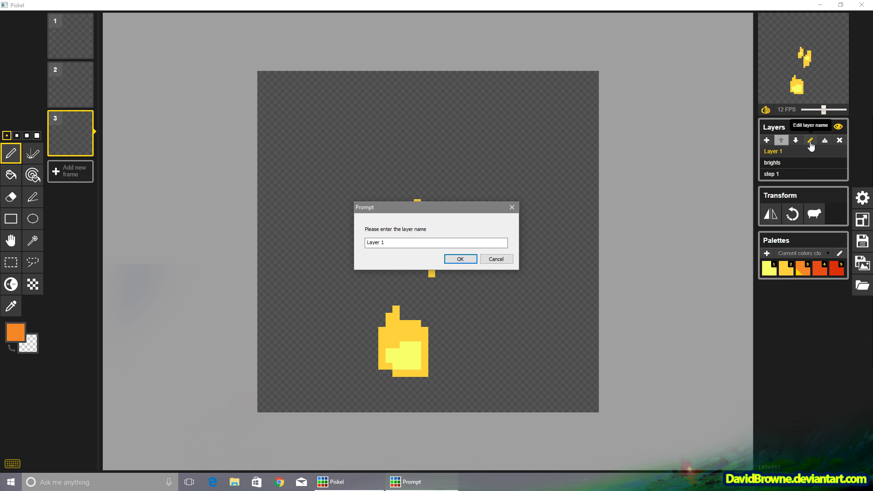
{"action": "key", "text": "Escape"}
{"action": "left_click", "coordinate": [811, 142]}
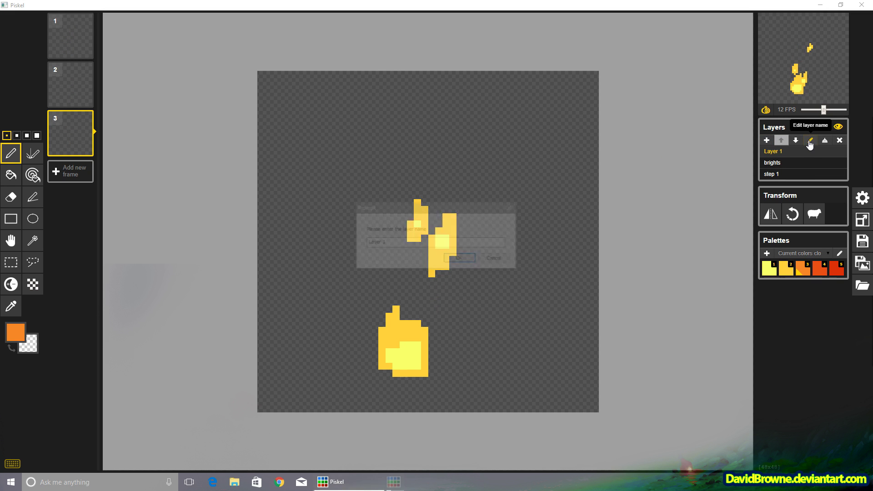
{"action": "type", "text": "st"}
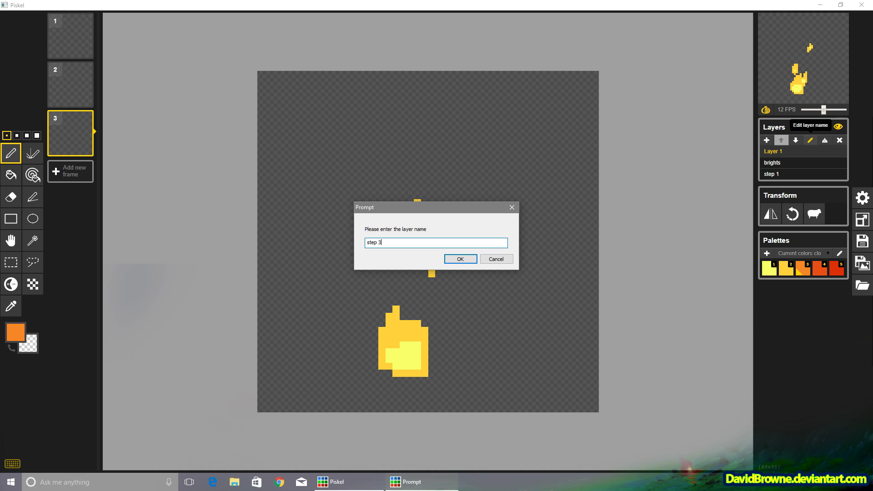
{"action": "type", "text": "ep 2"}
{"action": "left_click", "coordinate": [460, 258]}
{"action": "left_click", "coordinate": [795, 140]}
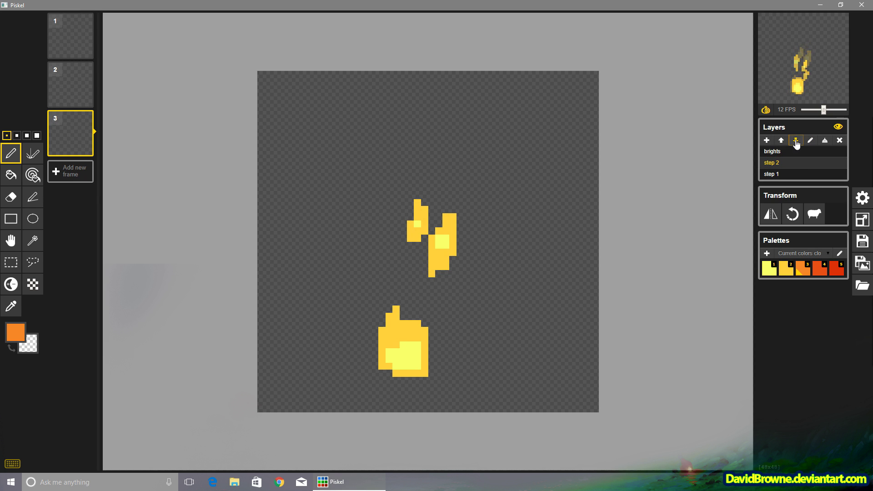
{"action": "left_click", "coordinate": [795, 140]}
- With the two-pixel pen, paint an orange outline around the flame body in frames 3, 2 and 1, and compare the frames
{"action": "left_click", "coordinate": [17, 136]}
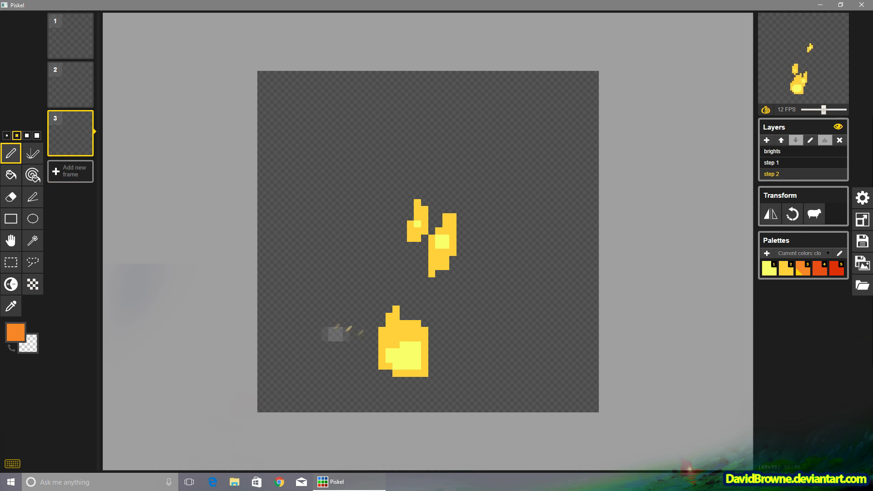
{"action": "left_click", "coordinate": [389, 371]}
{"action": "mouse_move", "coordinate": [389, 367]}
{"action": "left_mouse_down"}
{"action": "mouse_move", "coordinate": [373, 336]}
{"action": "mouse_move", "coordinate": [395, 296]}
{"action": "mouse_move", "coordinate": [425, 331]}
{"action": "mouse_move", "coordinate": [428, 358]}
{"action": "mouse_move", "coordinate": [401, 372]}
{"action": "mouse_move", "coordinate": [459, 401]}
{"action": "mouse_move", "coordinate": [384, 356]}
{"action": "mouse_move", "coordinate": [394, 310]}
{"action": "mouse_move", "coordinate": [414, 305]}
{"action": "mouse_move", "coordinate": [443, 345]}
{"action": "mouse_move", "coordinate": [417, 374]}
{"action": "mouse_move", "coordinate": [387, 377]}
{"action": "left_mouse_up"}
{"action": "key", "text": "Up"}
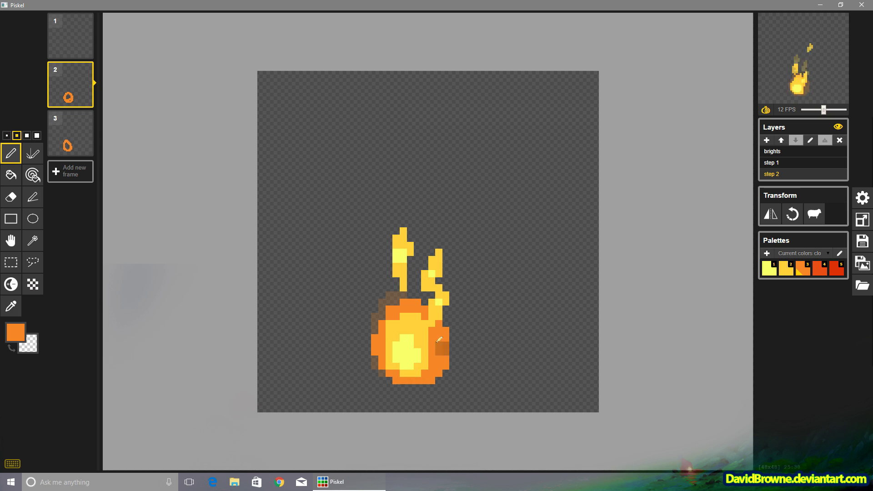
{"action": "key", "text": "Up"}
{"action": "mouse_move", "coordinate": [412, 298]}
{"action": "left_mouse_down"}
{"action": "mouse_move", "coordinate": [370, 346]}
{"action": "mouse_move", "coordinate": [390, 368]}
{"action": "mouse_move", "coordinate": [418, 369]}
{"action": "mouse_move", "coordinate": [440, 344]}
{"action": "mouse_move", "coordinate": [402, 301]}
{"action": "left_mouse_up"}
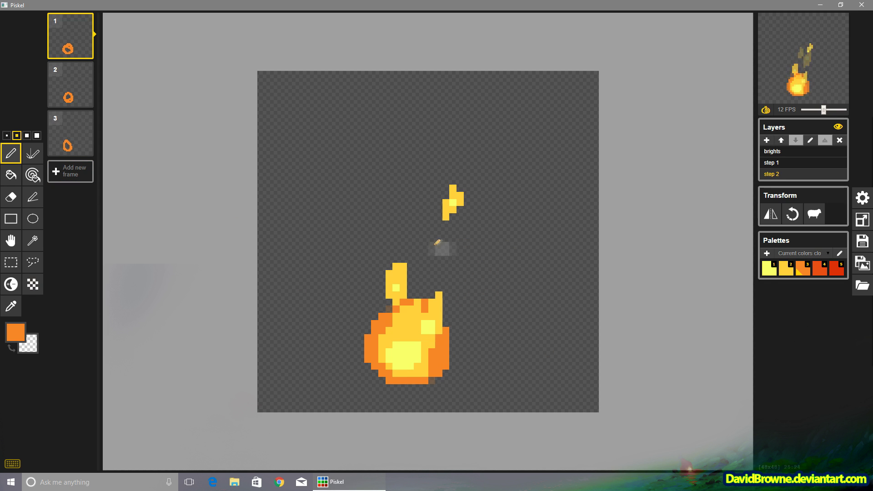
{"action": "key", "text": "Down"}
{"action": "key", "text": "Down"}
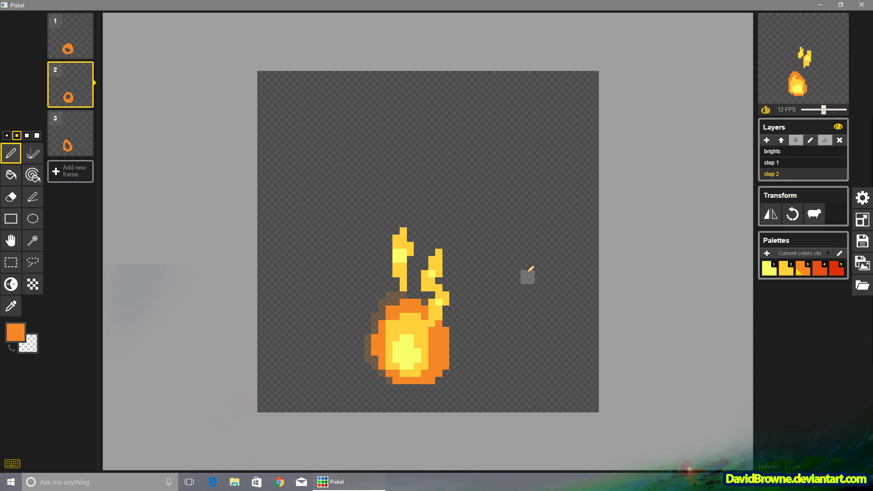
{"action": "key", "text": "Up"}
{"action": "key", "text": "Up"}
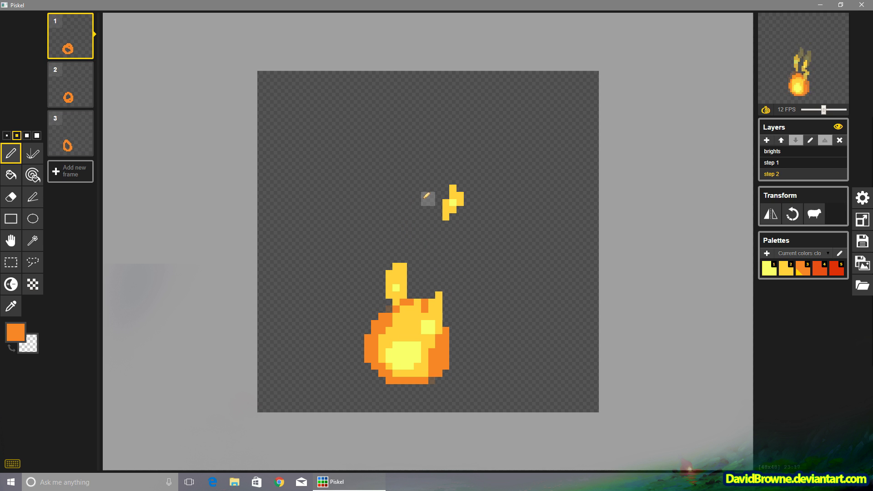
- Dot small orange sparks above and beside the flame in all three frames of the "step 2" layer
{"action": "left_click", "coordinate": [428, 206]}
{"action": "left_click", "coordinate": [7, 135]}
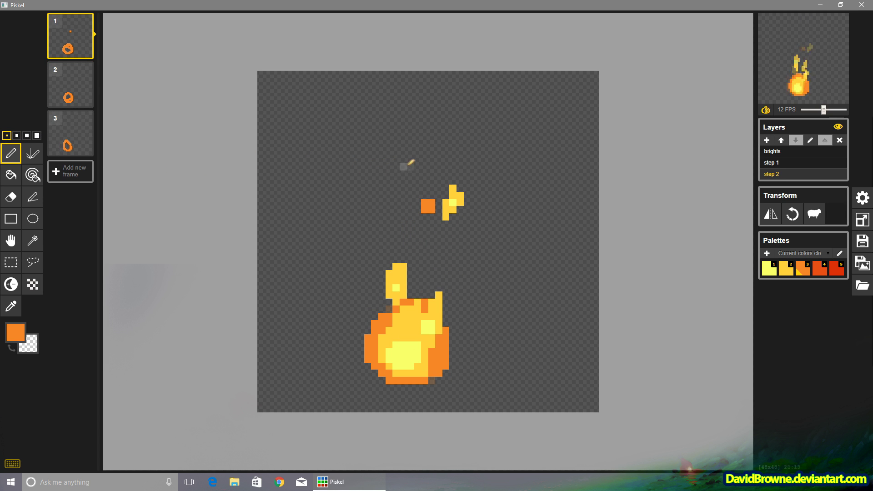
{"action": "key", "text": "Down"}
{"action": "left_click_drag", "start_coordinate": [432, 192], "coordinate": [438, 193]}
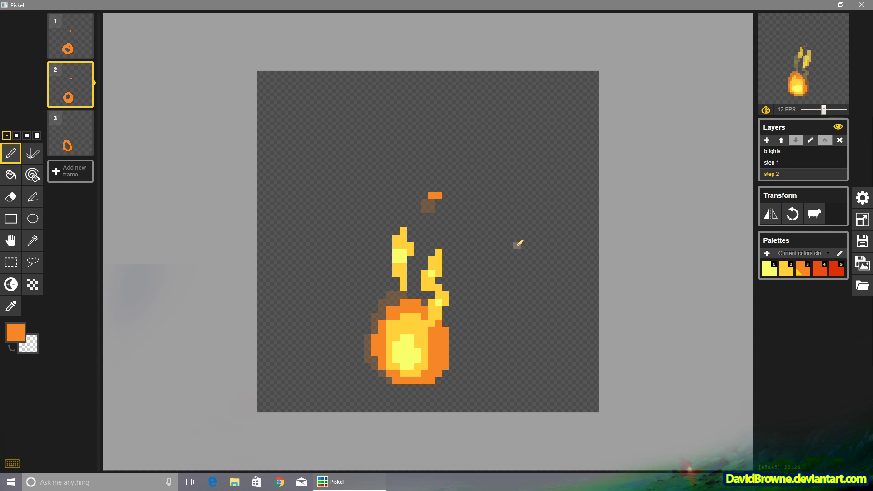
- On layer "step 1", use the second palette colour, yellow-orange, to widen the left side of the flame in all three frames
{"action": "key", "text": "alt+Up"}
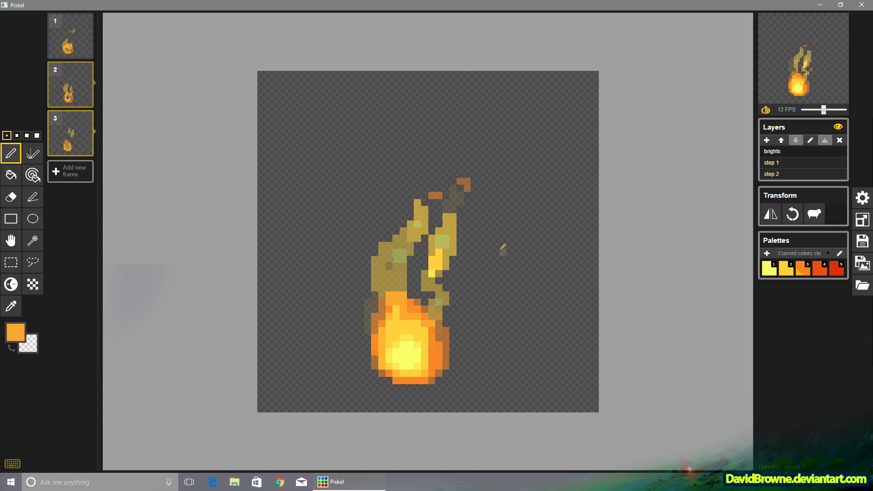
{"action": "key", "text": "2"}
{"action": "key", "text": "Down"}
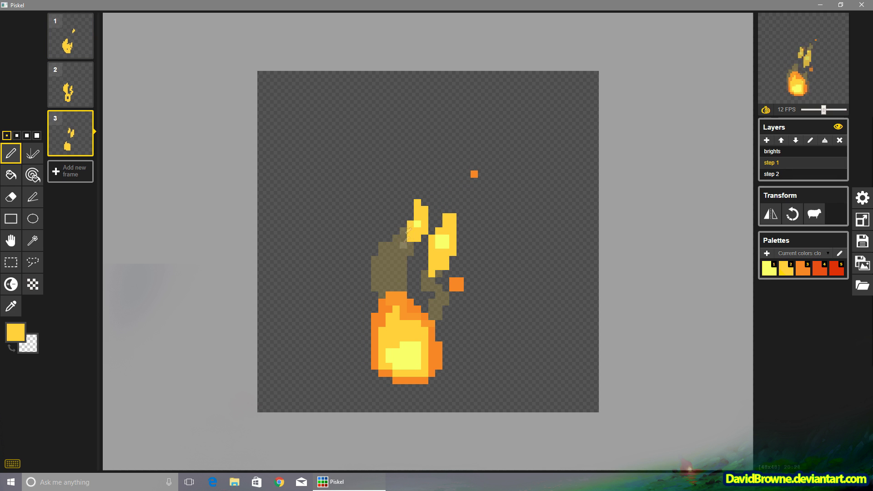
{"action": "mouse_move", "coordinate": [418, 206]}
{"action": "left_mouse_down"}
{"action": "mouse_move", "coordinate": [407, 210]}
{"action": "mouse_move", "coordinate": [400, 246]}
{"action": "mouse_move", "coordinate": [413, 214]}
{"action": "left_mouse_up"}
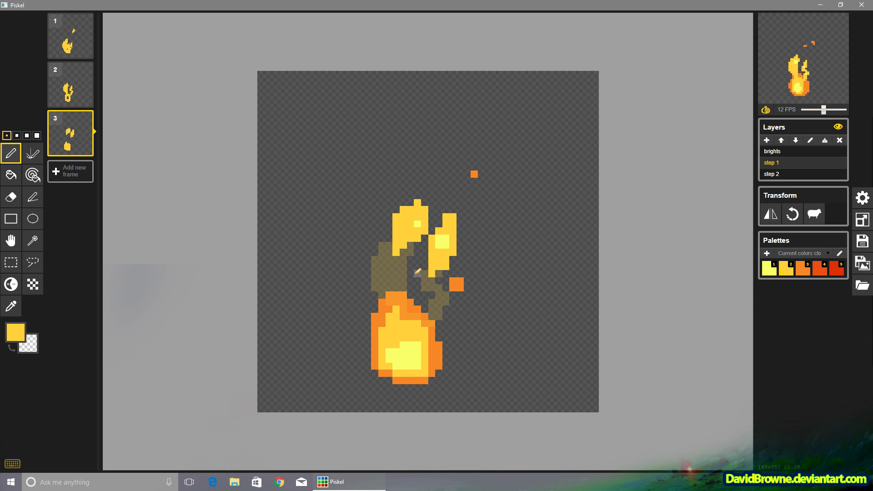
{"action": "key", "text": "Up"}
{"action": "key", "text": "Up"}
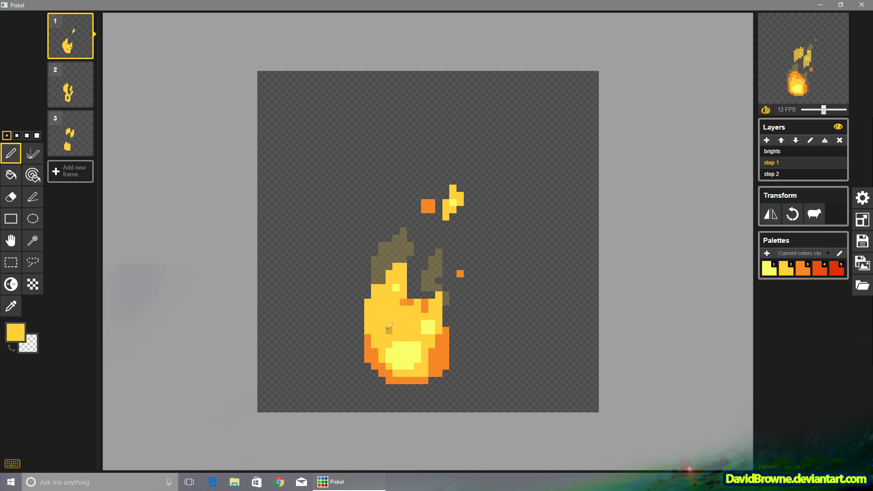
{"action": "key", "text": "Down"}
{"action": "key", "text": "Down"}
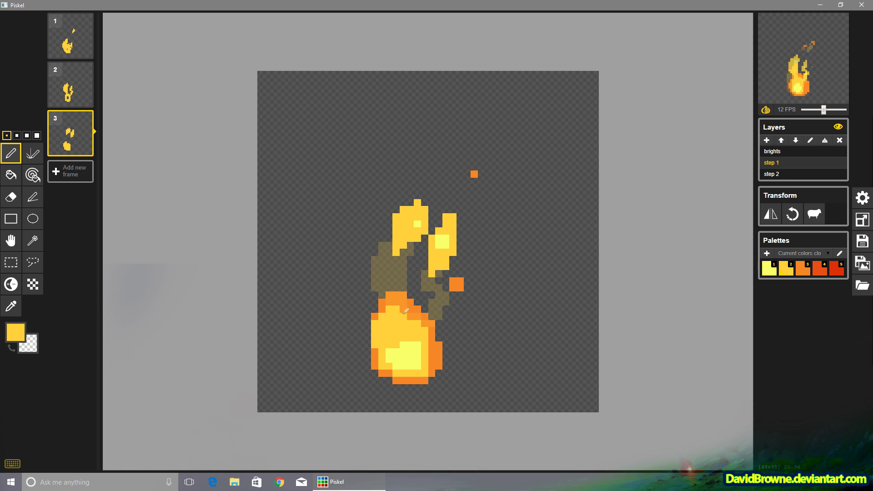
- Compare the frames and thicken the outer edge of frame 2's left flame tongue in yellow-orange
{"action": "key", "text": "Up"}
{"action": "key", "text": "Up"}
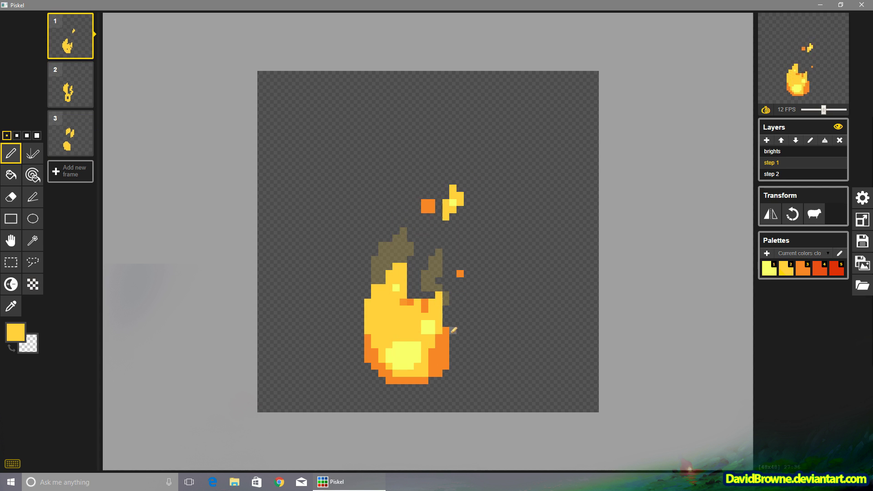
{"action": "key", "text": "Down"}
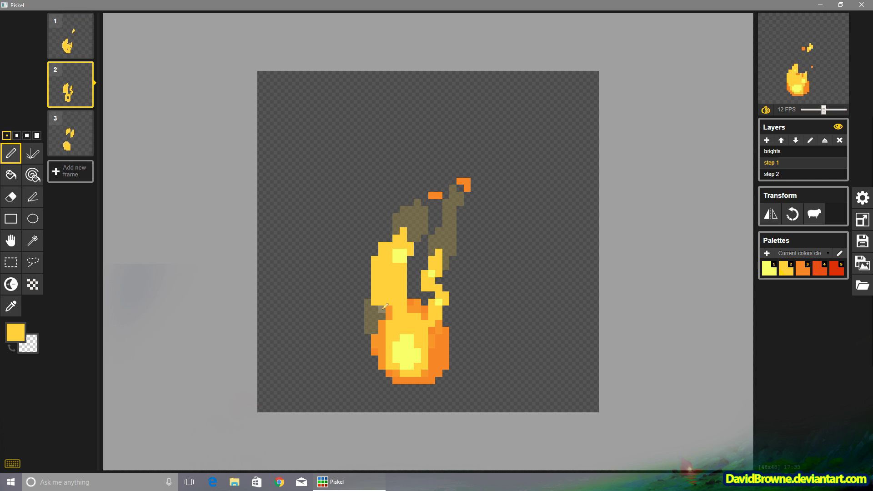
{"action": "key", "text": "Up"}
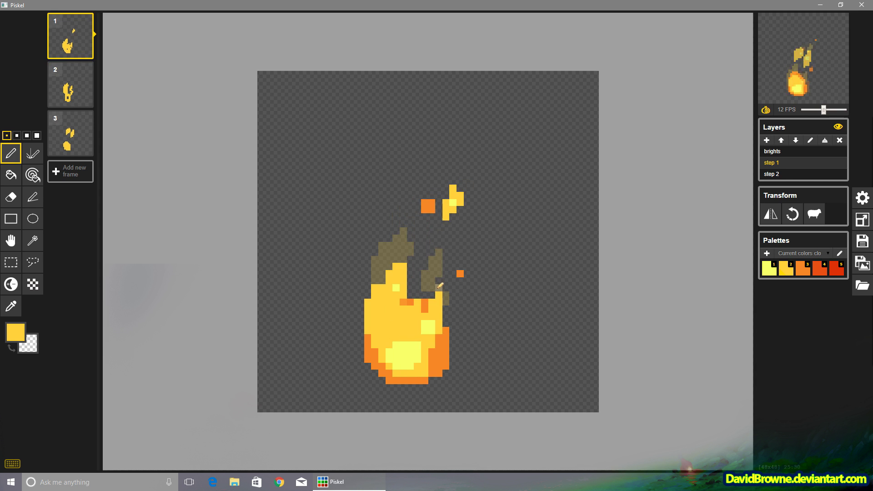
{"action": "key", "text": "Down"}
{"action": "key", "text": "Up"}
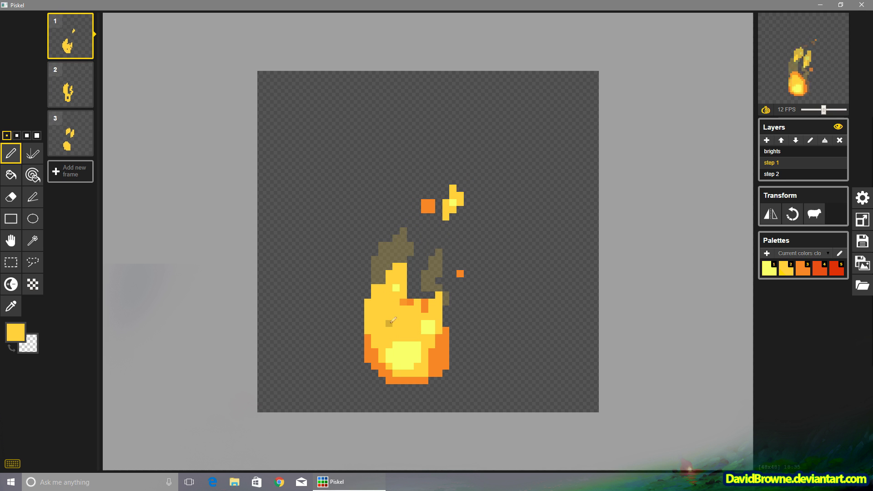
{"action": "key", "text": "Down"}
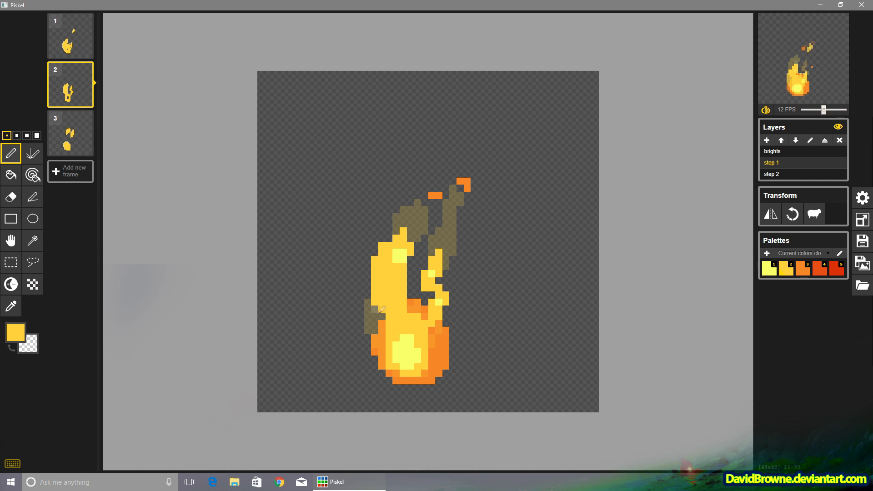
{"action": "mouse_move", "coordinate": [377, 306]}
{"action": "left_mouse_down"}
{"action": "mouse_move", "coordinate": [375, 254]}
{"action": "mouse_move", "coordinate": [468, 310]}
{"action": "mouse_move", "coordinate": [383, 272]}
{"action": "mouse_move", "coordinate": [391, 226]}
{"action": "mouse_move", "coordinate": [385, 257]}
{"action": "mouse_move", "coordinate": [396, 237]}
{"action": "left_mouse_up"}
- Extend frame 3's detached left flame down and outward, and erase the excess pixels on its outer edge
{"action": "key", "text": "Down"}
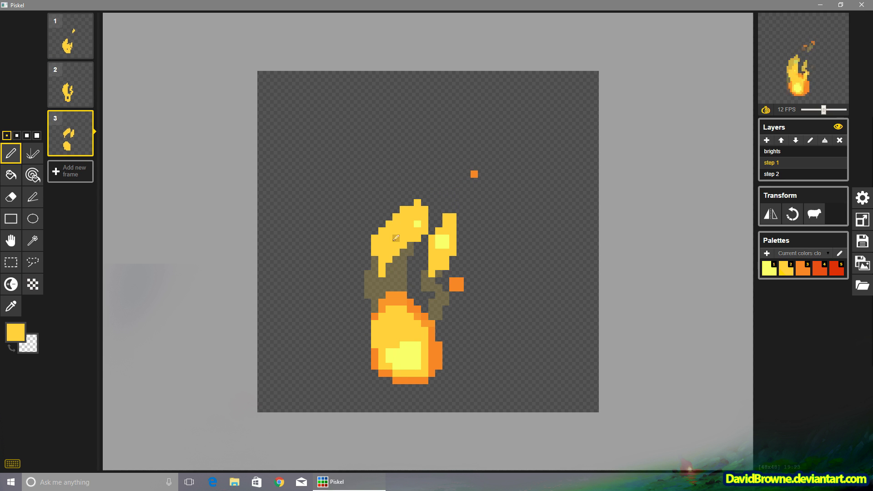
{"action": "left_click", "coordinate": [11, 196]}
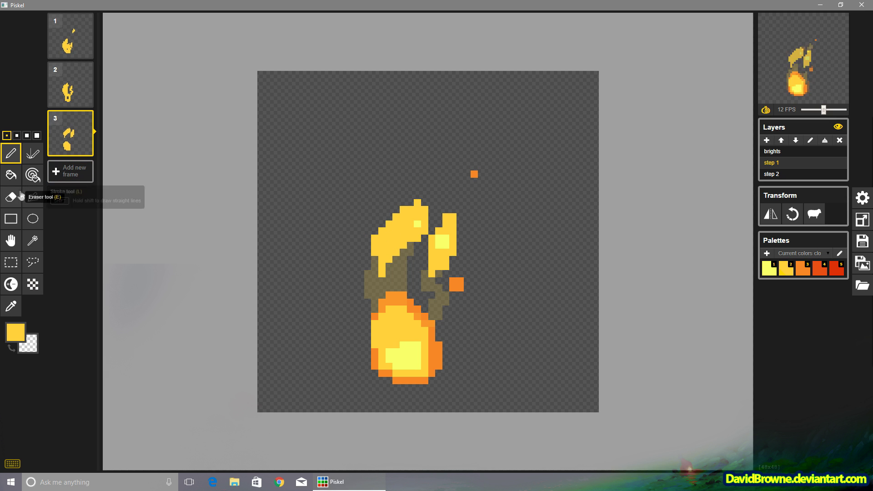
{"action": "mouse_move", "coordinate": [370, 230]}
{"action": "left_mouse_down"}
{"action": "mouse_move", "coordinate": [384, 228]}
{"action": "mouse_move", "coordinate": [372, 246]}
{"action": "left_mouse_up"}
- With the Pen tool, fill the gap between frame 2's two tongues and bulk up the right-hand flames in frames 1 and 3
{"action": "left_click", "coordinate": [11, 153]}
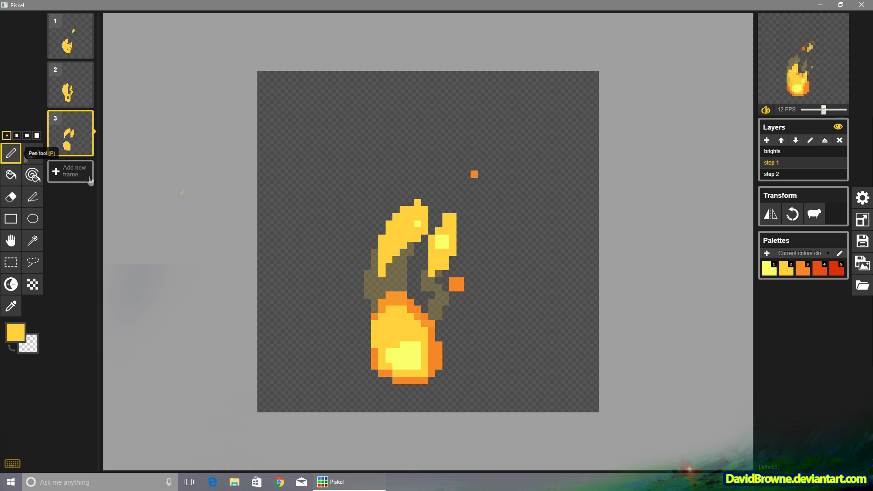
{"action": "left_click", "coordinate": [71, 84]}
{"action": "mouse_move", "coordinate": [424, 276]}
{"action": "left_mouse_down"}
{"action": "mouse_move", "coordinate": [409, 294]}
{"action": "mouse_move", "coordinate": [422, 314]}
{"action": "left_mouse_up"}
{"action": "left_click_drag", "start_coordinate": [428, 267], "coordinate": [415, 276]}
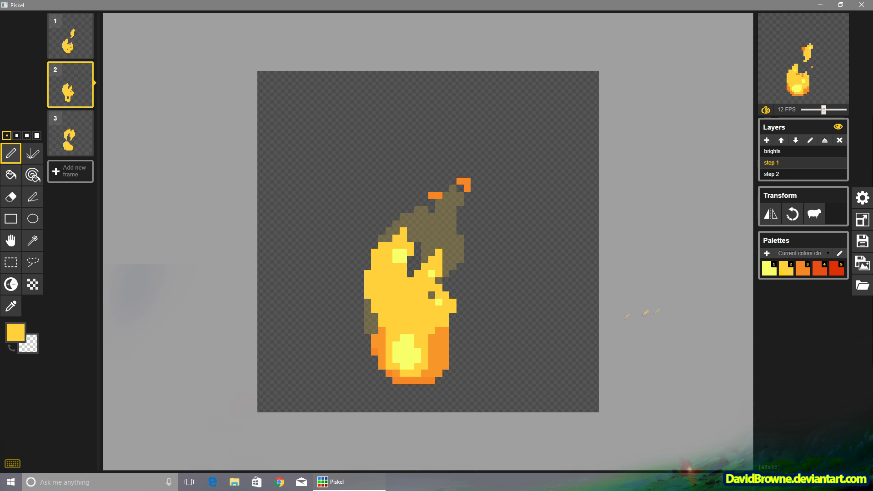
{"action": "left_click", "coordinate": [789, 174]}
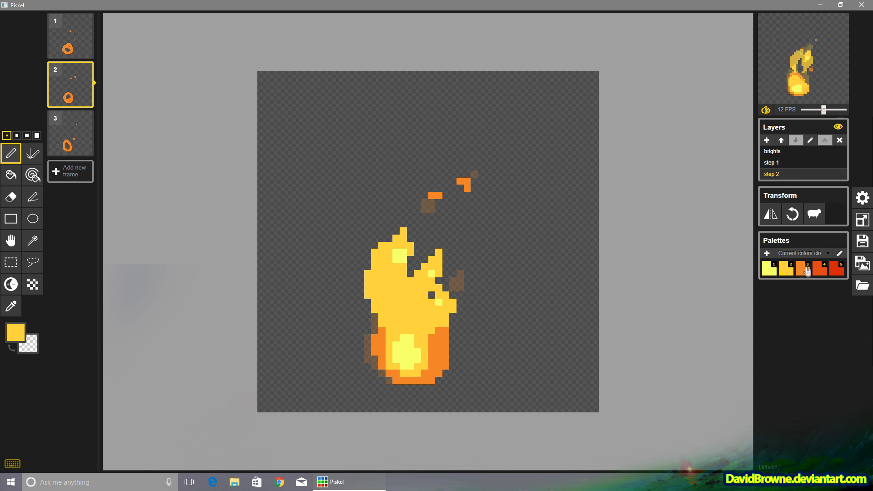
{"action": "left_click", "coordinate": [774, 164]}
{"action": "left_click", "coordinate": [775, 152]}
{"action": "left_click", "coordinate": [773, 163]}
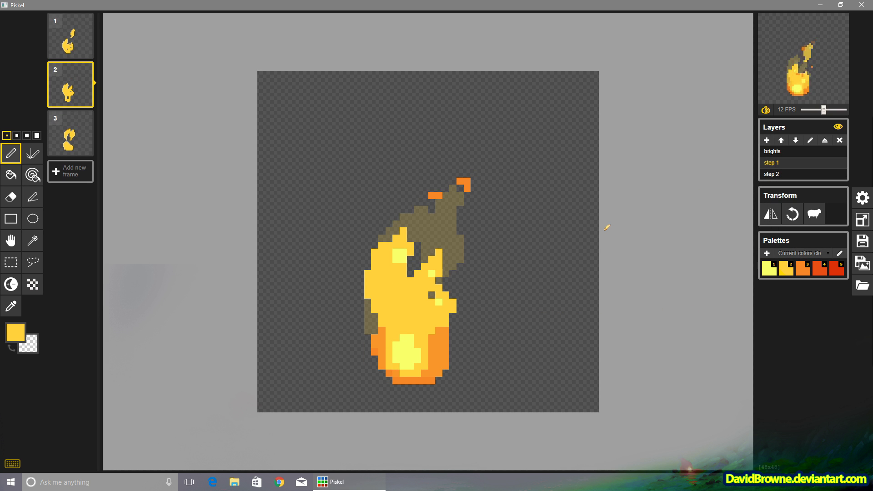
{"action": "key", "text": "Up"}
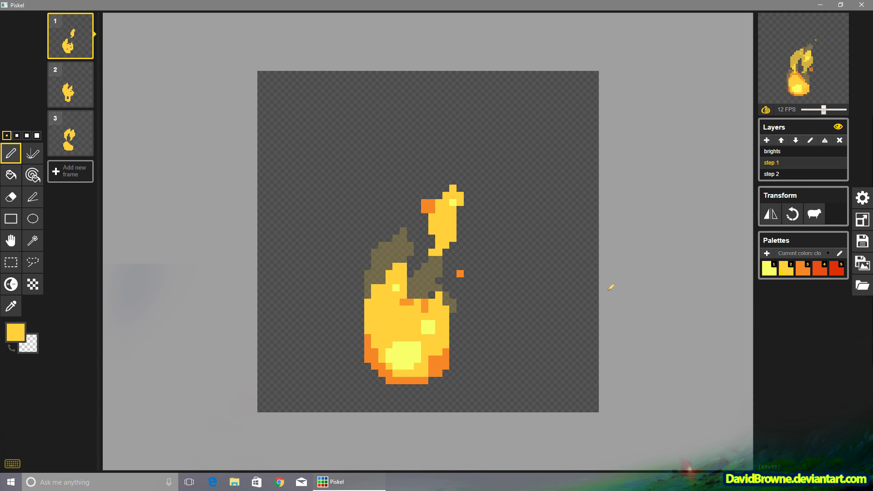
- On layer "step 2", outline the enlarged yellow-orange flame shapes in orange with the two-pixel pen in all three frames
{"action": "left_click", "coordinate": [785, 177]}
{"action": "left_click", "coordinate": [803, 273]}
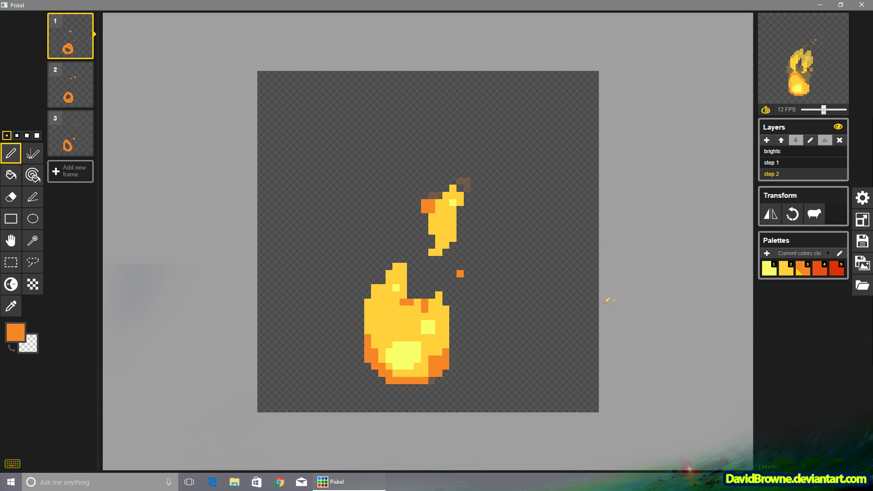
{"action": "left_click", "coordinate": [17, 135]}
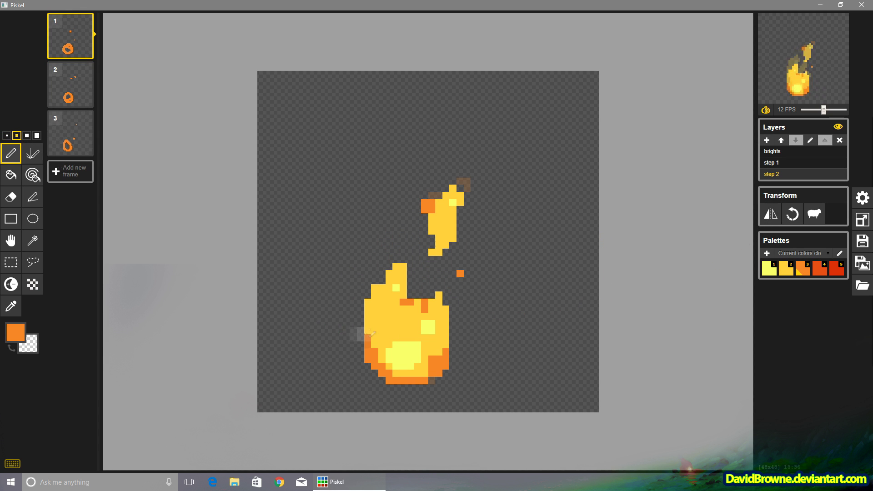
{"action": "mouse_move", "coordinate": [361, 339]}
{"action": "left_mouse_down"}
{"action": "mouse_move", "coordinate": [364, 303]}
{"action": "mouse_move", "coordinate": [387, 269]}
{"action": "mouse_move", "coordinate": [408, 251]}
{"action": "mouse_move", "coordinate": [411, 258]}
{"action": "left_mouse_up"}
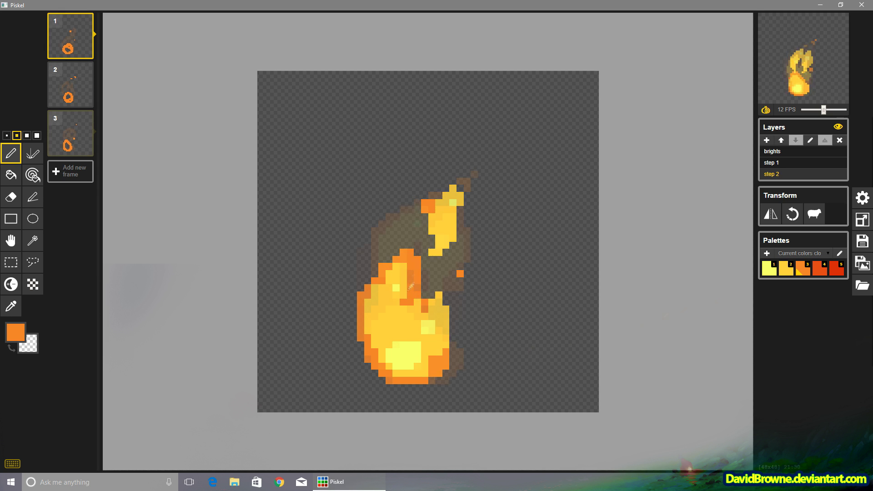
{"action": "left_click", "coordinate": [73, 47]}
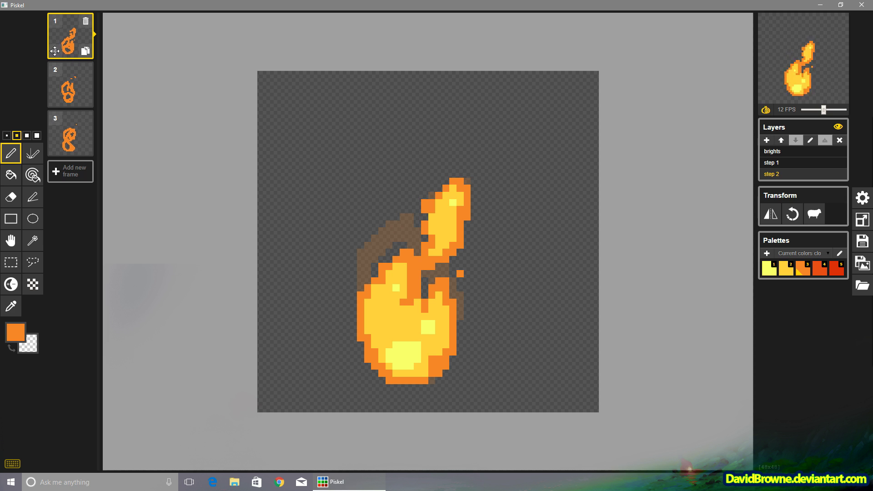
- Add three blank frames and interleave them with the drawn ones so the blanks are frames 2, 4 and 6
{"action": "left_click", "coordinate": [72, 171]}
{"action": "left_click", "coordinate": [72, 220]}
{"action": "left_click", "coordinate": [73, 270]}
{"action": "left_click_drag", "start_coordinate": [74, 169], "coordinate": [74, 87]}
{"action": "left_click_drag", "start_coordinate": [72, 225], "coordinate": [72, 195]}
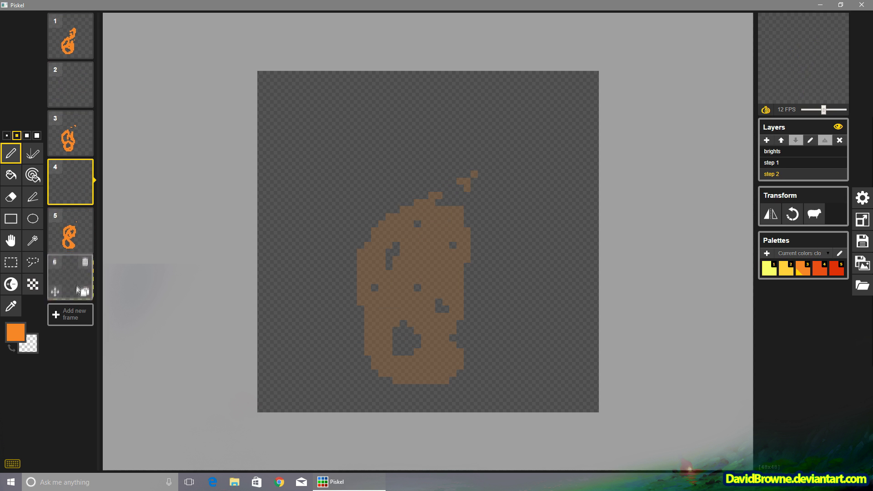
- On layer "brights", paint a small bright core at the flame's base in blank frame 2 with the first palette colour and one-pixel pen
{"action": "left_click", "coordinate": [80, 89]}
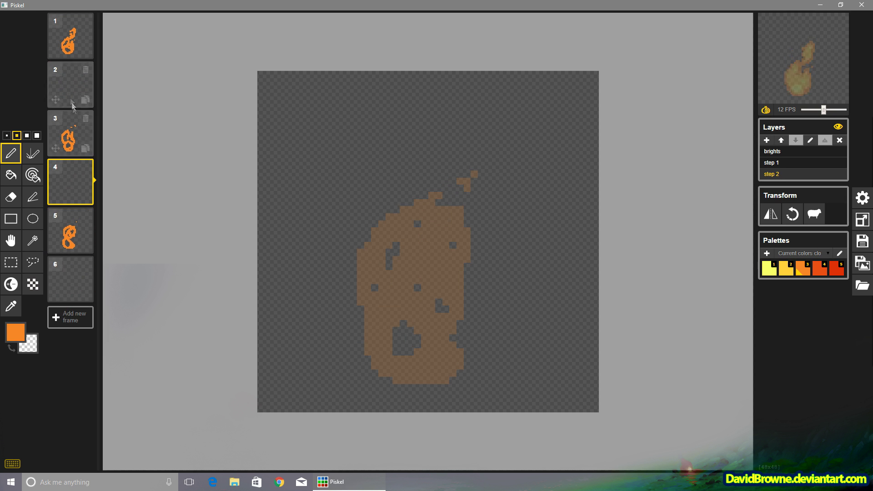
{"action": "left_click", "coordinate": [774, 152]}
{"action": "left_click", "coordinate": [769, 270]}
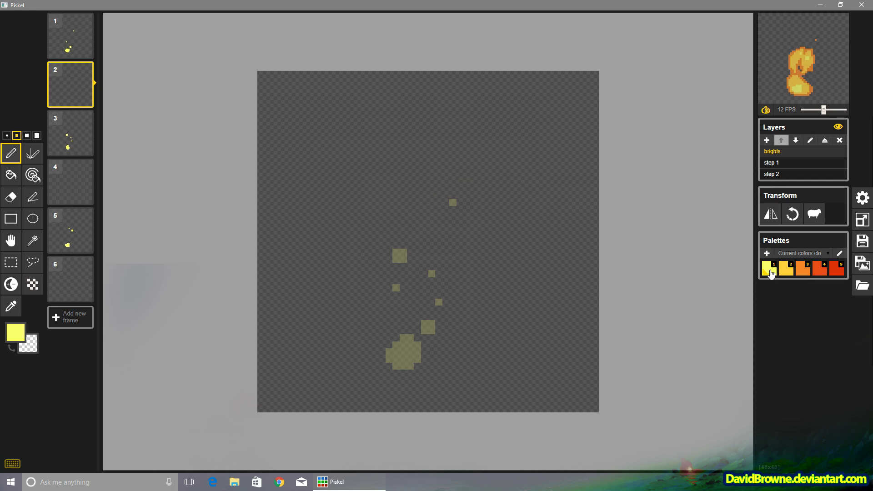
{"action": "left_click", "coordinate": [6, 135]}
{"action": "mouse_move", "coordinate": [403, 355]}
{"action": "left_mouse_down"}
{"action": "mouse_move", "coordinate": [396, 356]}
{"action": "mouse_move", "coordinate": [410, 345]}
{"action": "left_mouse_up"}
{"action": "left_click", "coordinate": [411, 353]}
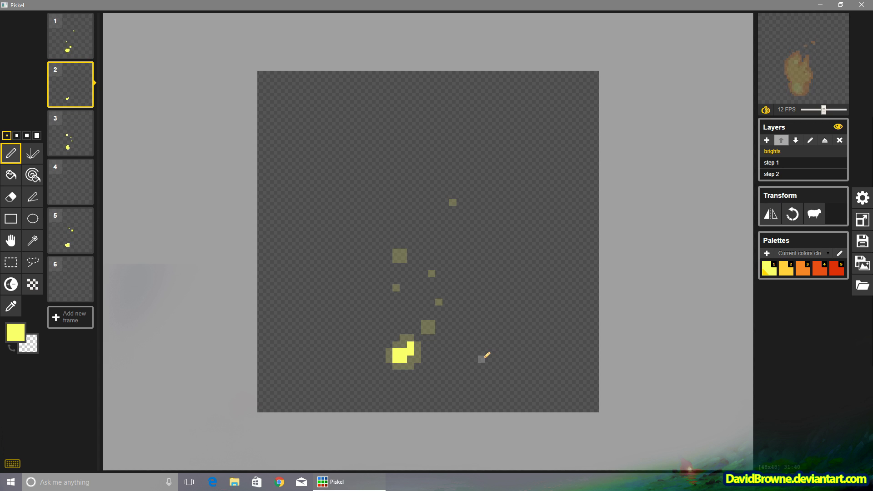
- Paint small bright yellow cores at the flame's base in in-between frames 4 and 6
{"action": "key", "text": "Down"}
{"action": "key", "text": "Down"}
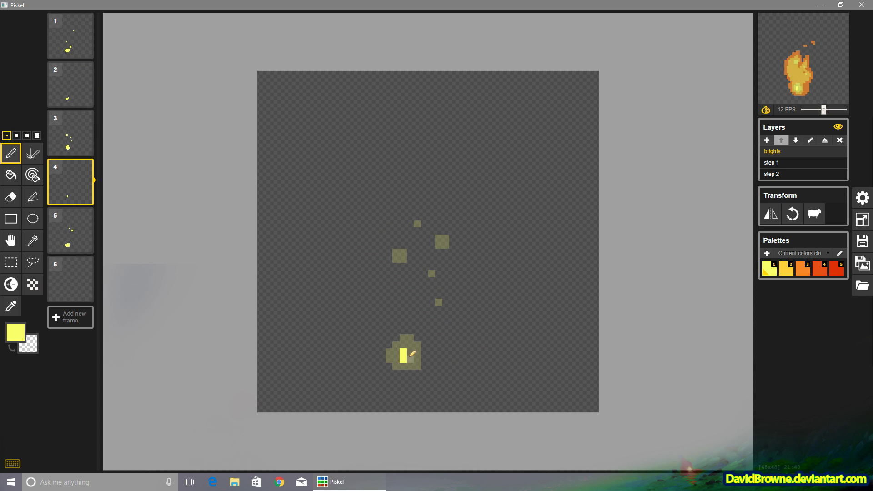
{"action": "key", "text": "Down"}
{"action": "key", "text": "Down"}
{"action": "left_click", "coordinate": [410, 359]}
{"action": "left_click", "coordinate": [403, 352]}
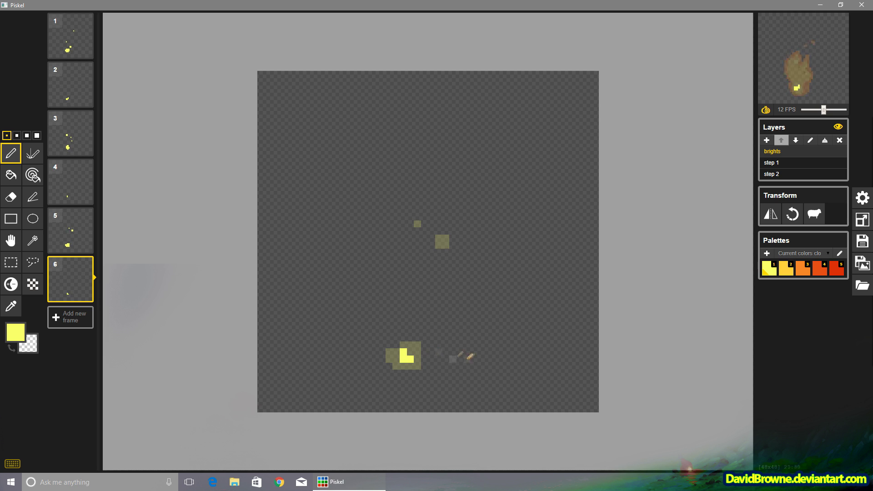
- Add two-pixel-tall yellow highlights to frame 2, between the neighbouring frames' highlights on the left and right tongues
{"action": "key", "text": "Up"}
{"action": "key", "text": "Up"}
{"action": "key", "text": "Up"}
{"action": "key", "text": "Up"}
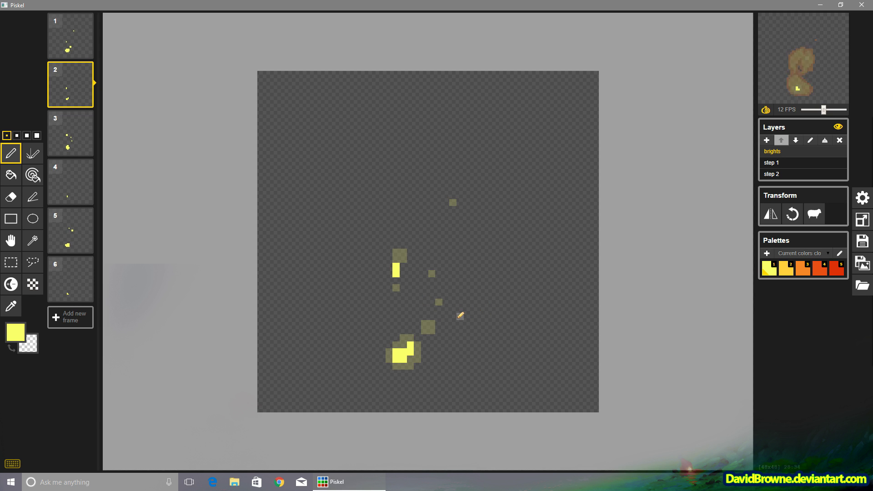
{"action": "left_click_drag", "start_coordinate": [433, 317], "coordinate": [433, 309]}
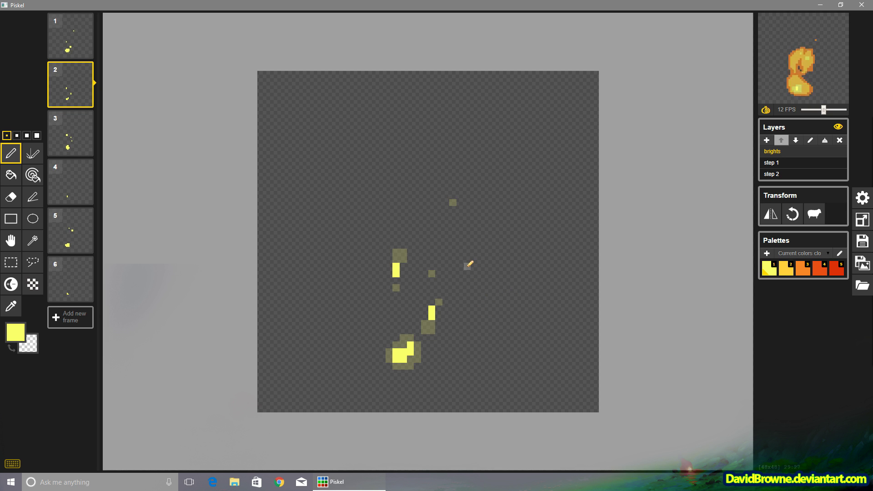
- On layer "step 1", draw the left lobe's curved edge in frame 2 with the second palette colour, slightly outside frame 1's shape
{"action": "key", "text": "alt+Down"}
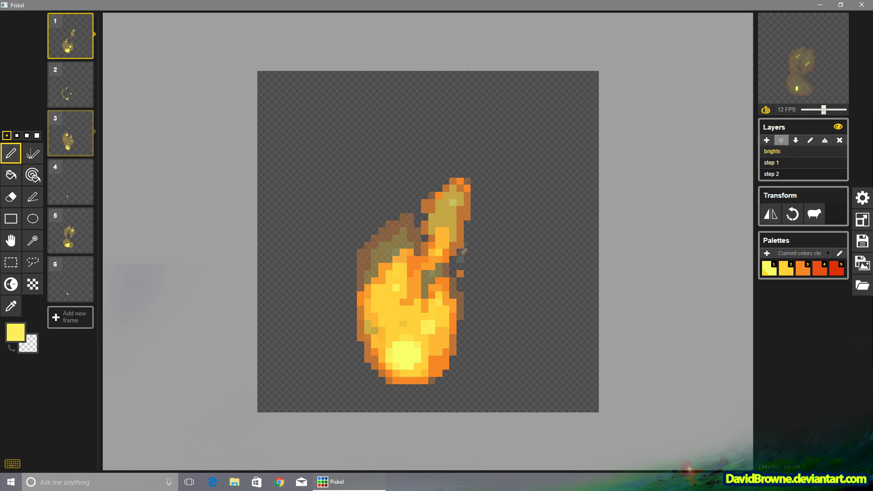
{"action": "key", "text": "Down"}
{"action": "key", "text": "Up"}
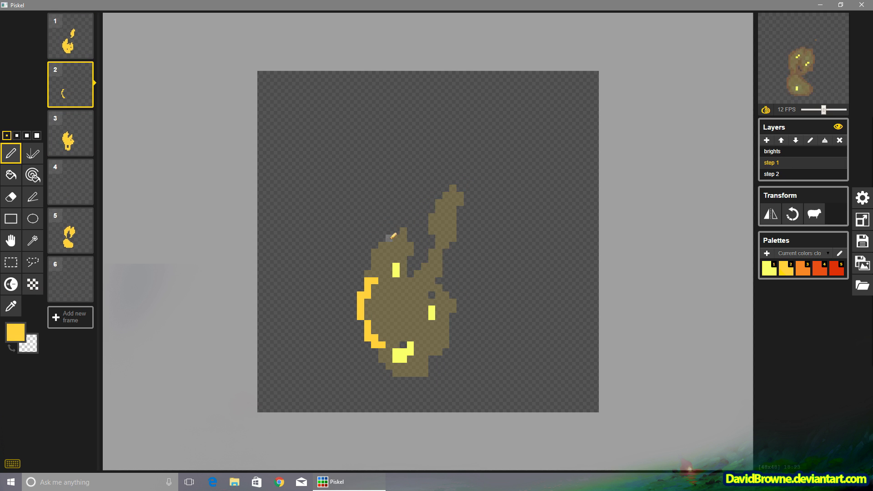
{"action": "left_click_drag", "start_coordinate": [384, 248], "coordinate": [361, 276]}
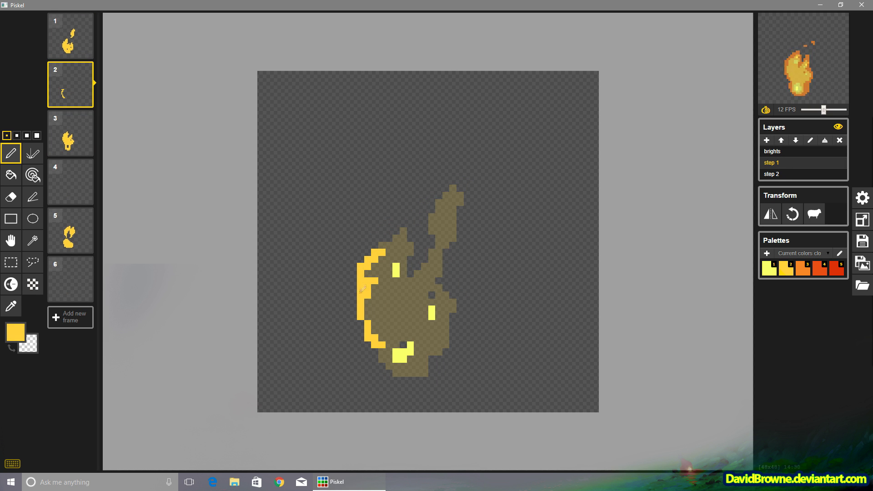
{"action": "left_click_drag", "start_coordinate": [371, 310], "coordinate": [375, 332]}
{"action": "left_click_drag", "start_coordinate": [357, 273], "coordinate": [357, 303]}
{"action": "left_click_drag", "start_coordinate": [387, 250], "coordinate": [382, 260]}
- Trim stray pixels from frame 2's left edge with the eraser and fill the left lobe with a two-pixel pen
{"action": "left_click", "coordinate": [11, 197]}
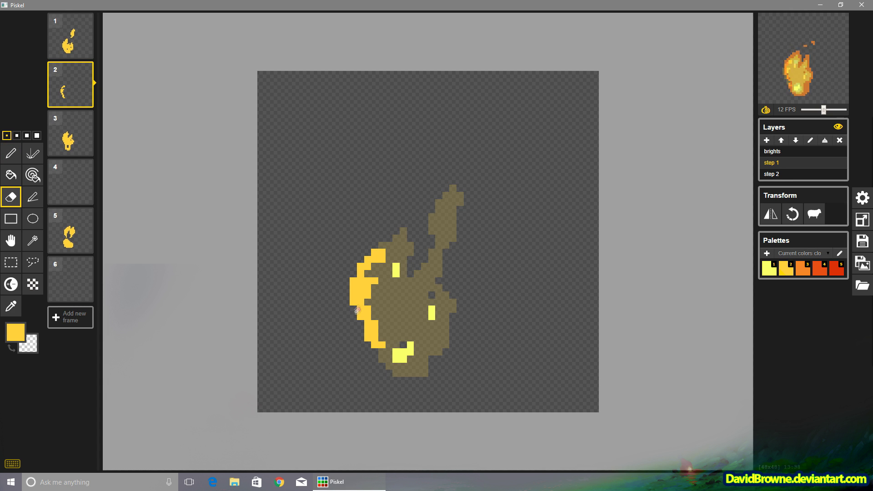
{"action": "left_click_drag", "start_coordinate": [359, 309], "coordinate": [382, 345]}
{"action": "mouse_move", "coordinate": [363, 250]}
{"action": "left_mouse_down"}
{"action": "mouse_move", "coordinate": [381, 242]}
{"action": "mouse_move", "coordinate": [371, 278]}
{"action": "mouse_move", "coordinate": [382, 321]}
{"action": "mouse_move", "coordinate": [381, 266]}
{"action": "mouse_move", "coordinate": [394, 286]}
{"action": "left_mouse_up"}
{"action": "left_click", "coordinate": [377, 253]}
{"action": "left_click", "coordinate": [11, 153]}
{"action": "left_click", "coordinate": [17, 136]}
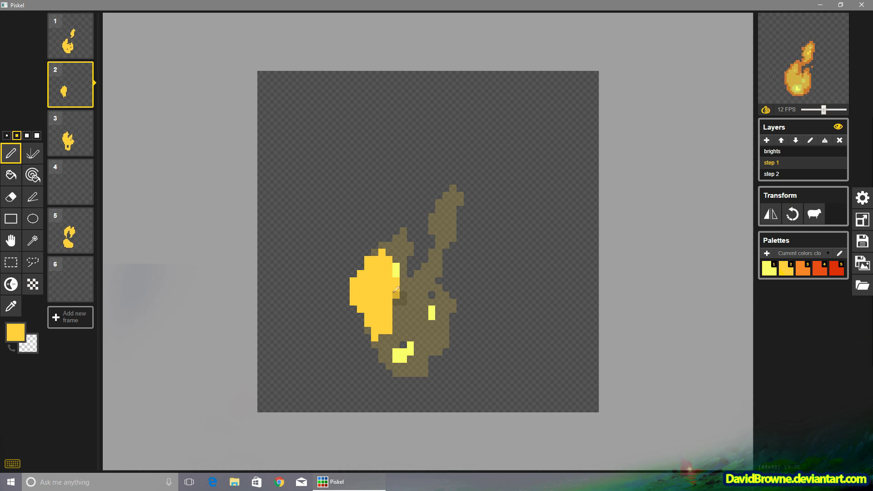
{"action": "left_click", "coordinate": [7, 136]}
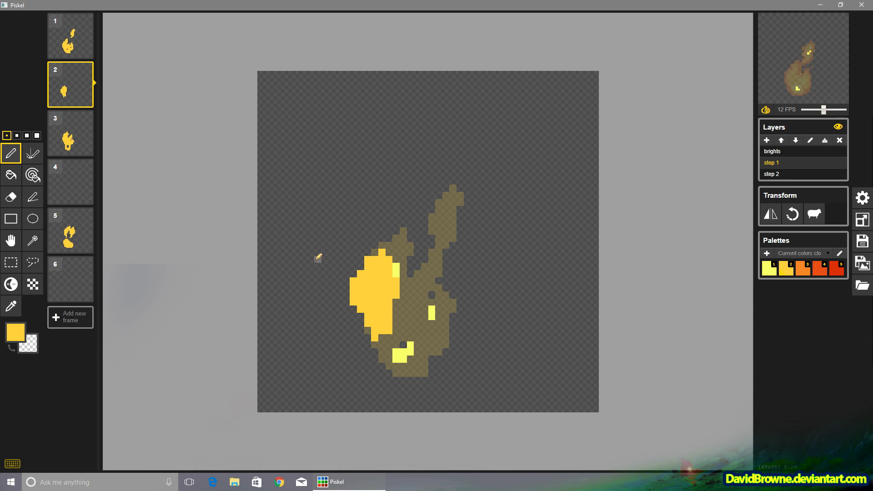
{"action": "key", "text": "Up"}
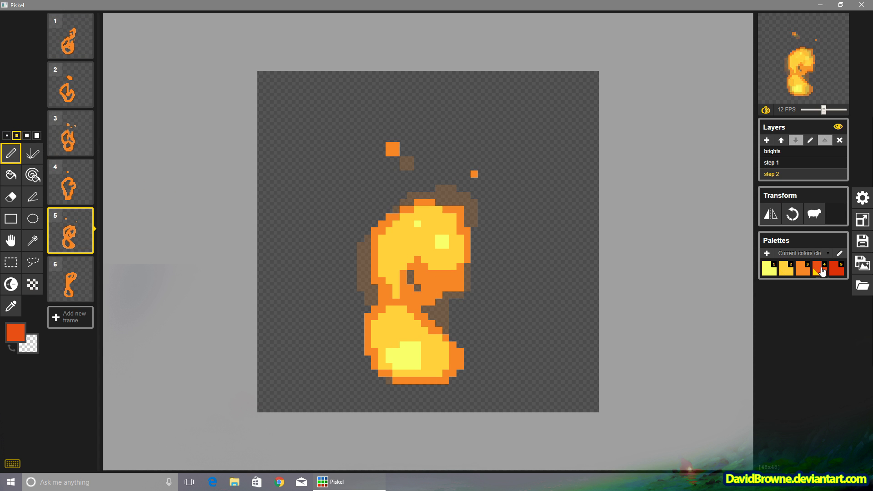
- Step through all six frames to examine the third-colour outlines on layer "step 2"
{"action": "left_click", "coordinate": [801, 270]}
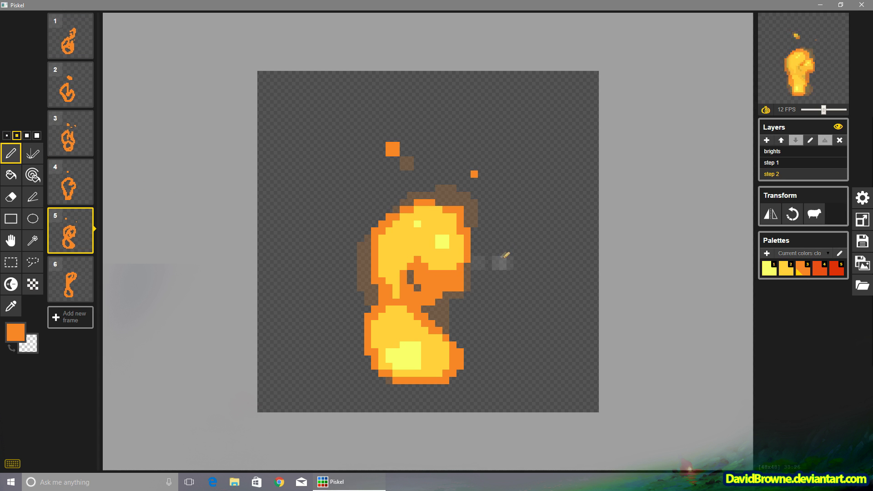
{"action": "key", "text": "Down"}
{"action": "key", "text": "Up"}
{"action": "key", "text": "Up"}
{"action": "key", "text": "Up"}
{"action": "key", "text": "Up"}
{"action": "key", "text": "Up"}
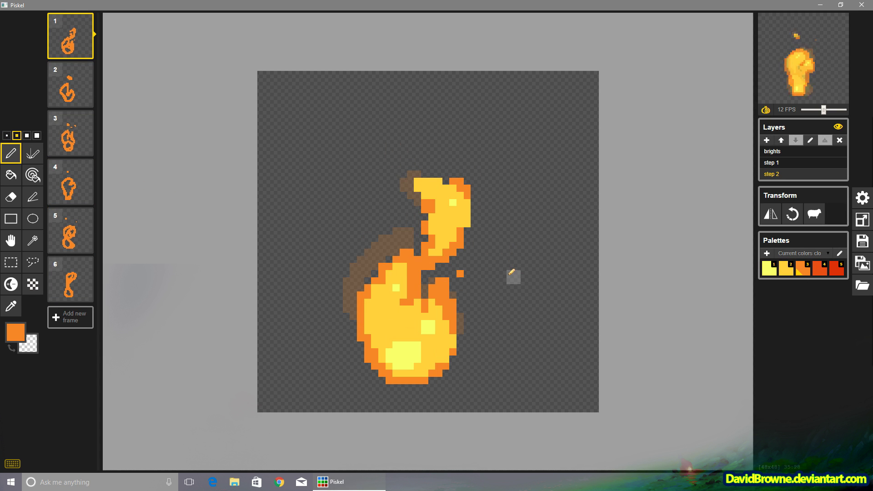
{"action": "key", "text": "Down"}
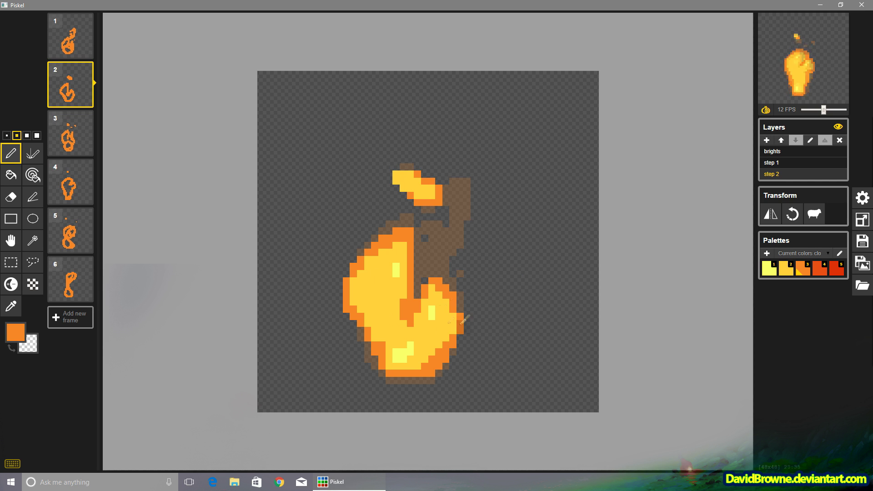
{"action": "key", "text": "Down"}
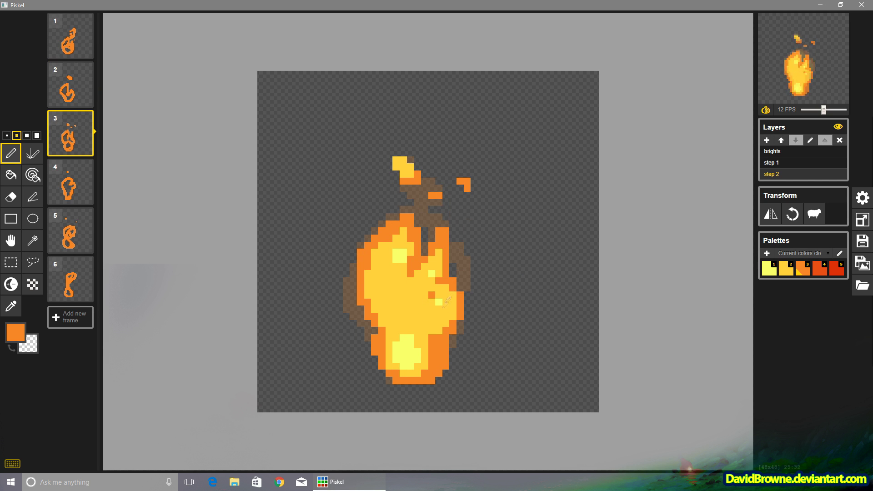
{"action": "key", "text": "Down"}
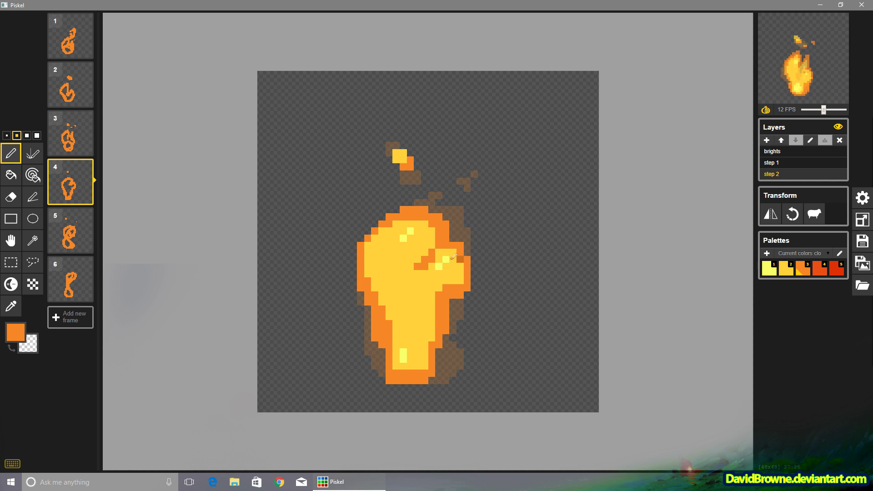
{"action": "key", "text": "Down"}
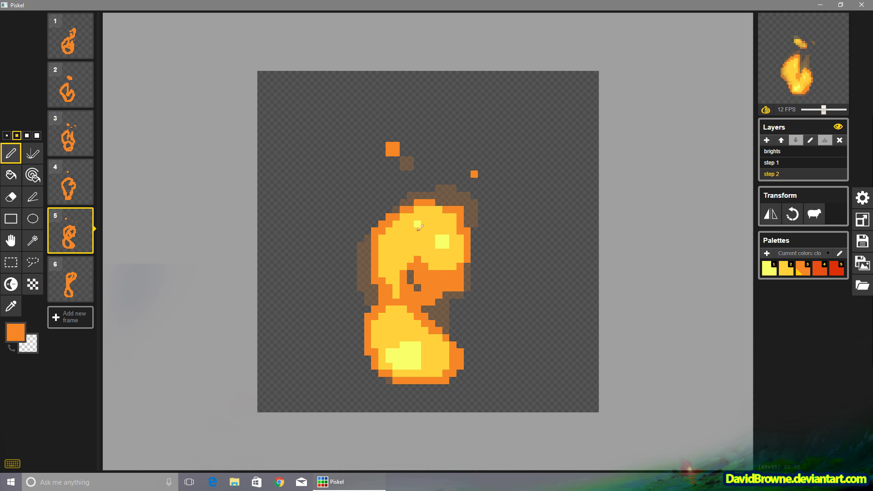
{"action": "key", "text": "Down"}
- On layer "step 1", paint a small lick above the left lobe in frame 1 with the second palette colour
{"action": "key", "text": "alt+Up"}
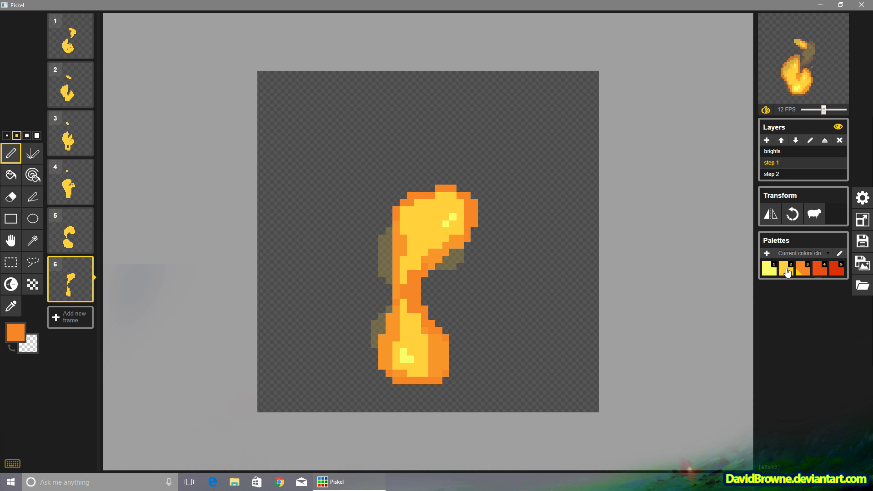
{"action": "left_click", "coordinate": [788, 272]}
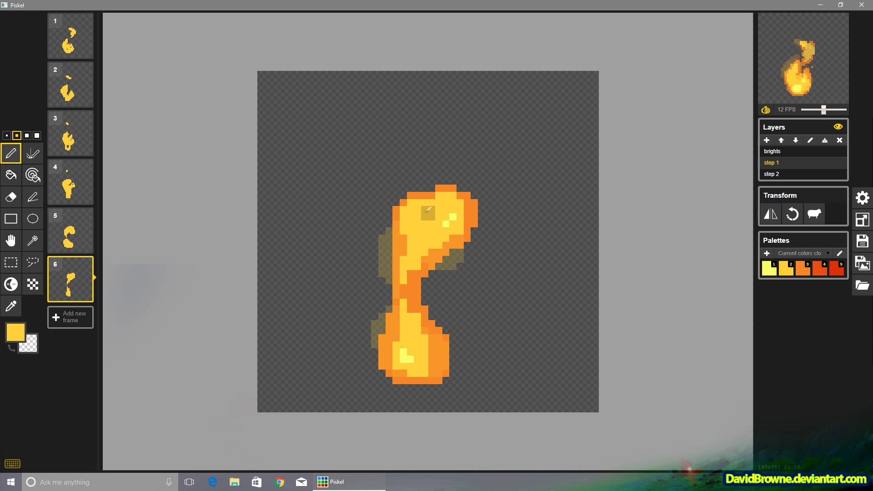
{"action": "left_click", "coordinate": [70, 45]}
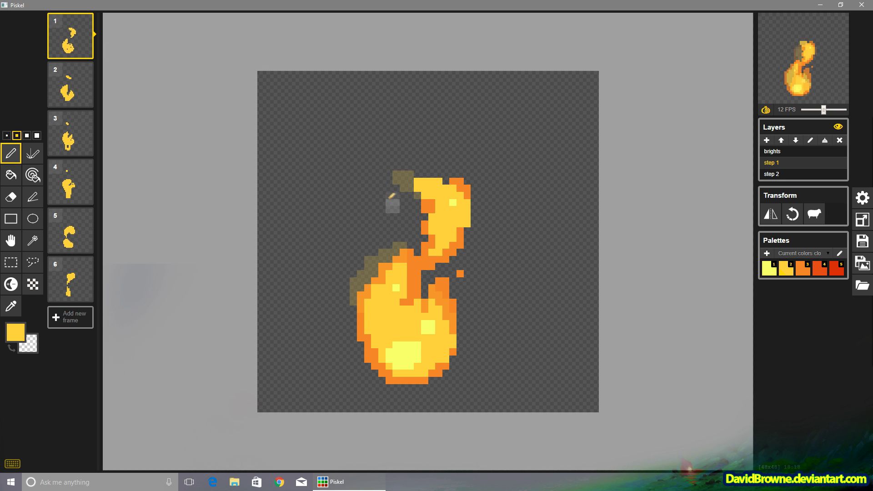
{"action": "left_click_drag", "start_coordinate": [389, 202], "coordinate": [403, 216]}
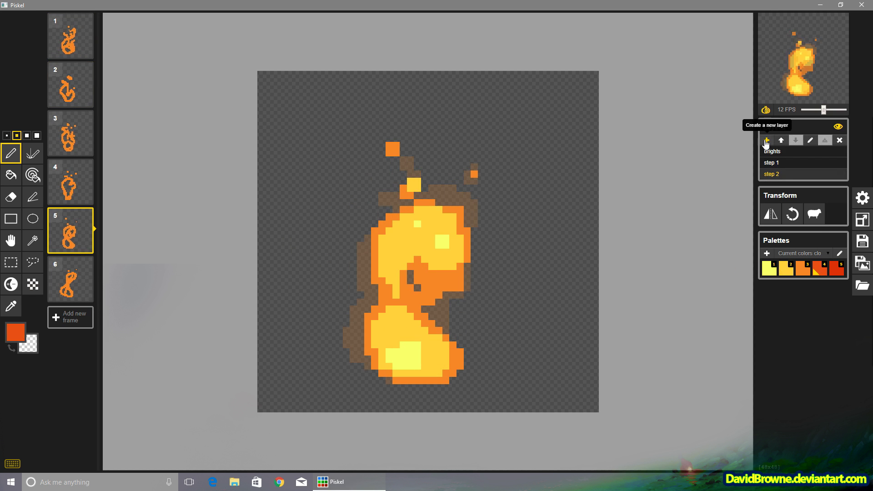
- Create a new layer named "step 3"
{"action": "left_click", "coordinate": [767, 141]}
{"action": "left_click", "coordinate": [811, 141]}
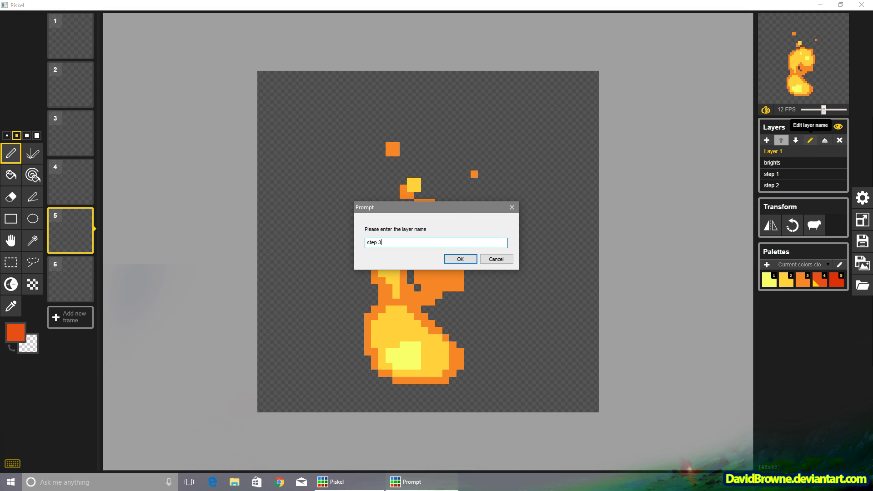
{"action": "key", "text": "Return"}
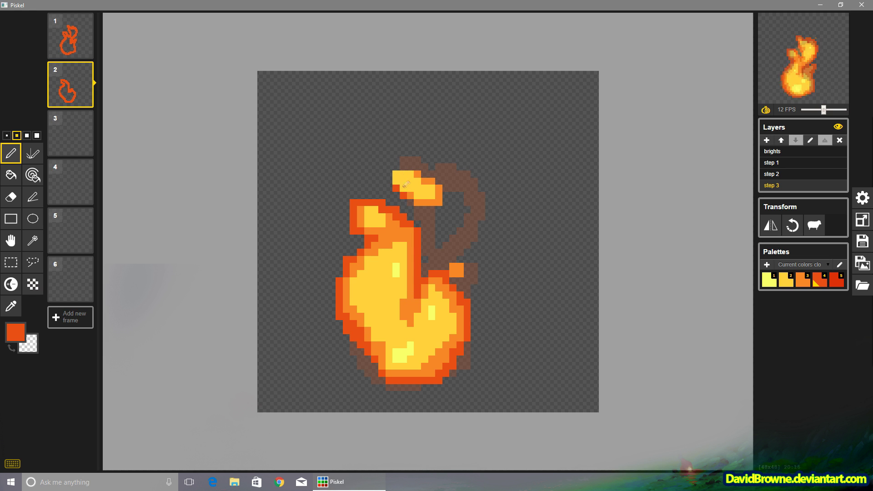
- On layer "step 3", outline frame 2's detached top lick and the small ember on the flame's right with the fourth palette colour
{"action": "left_click_drag", "start_coordinate": [409, 209], "coordinate": [445, 194]}
{"action": "mouse_move", "coordinate": [444, 260]}
{"action": "left_mouse_down"}
{"action": "mouse_move", "coordinate": [464, 260]}
{"action": "mouse_move", "coordinate": [456, 272]}
{"action": "left_mouse_up"}
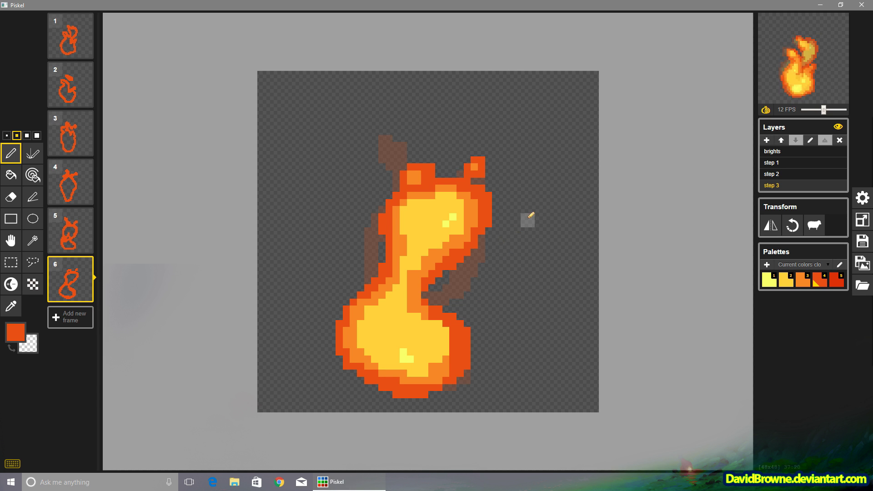
- Slow the animation preview to 5 FPS and return to frame 1 on layer "step 2"
{"action": "left_click_drag", "start_coordinate": [823, 110], "coordinate": [811, 110]}
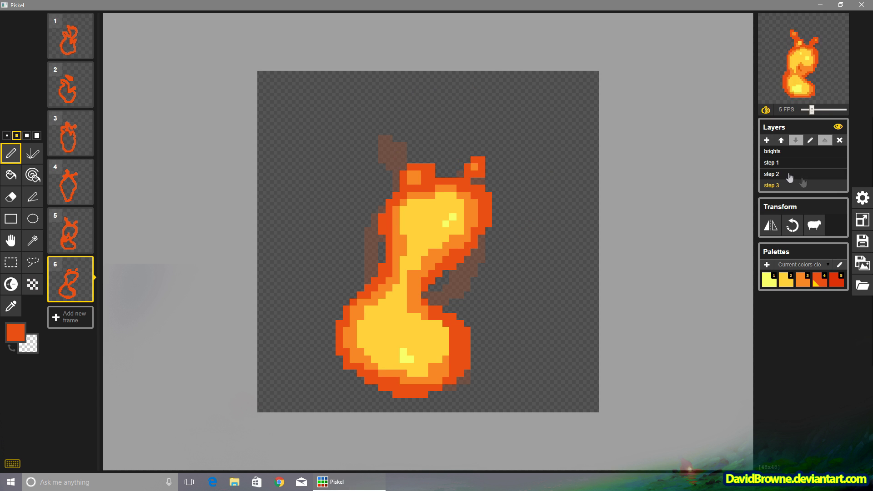
{"action": "left_click", "coordinate": [790, 176]}
{"action": "key", "text": "Up"}
{"action": "key", "text": "Up"}
{"action": "key", "text": "Up"}
{"action": "key", "text": "Up"}
{"action": "key", "text": "Up"}
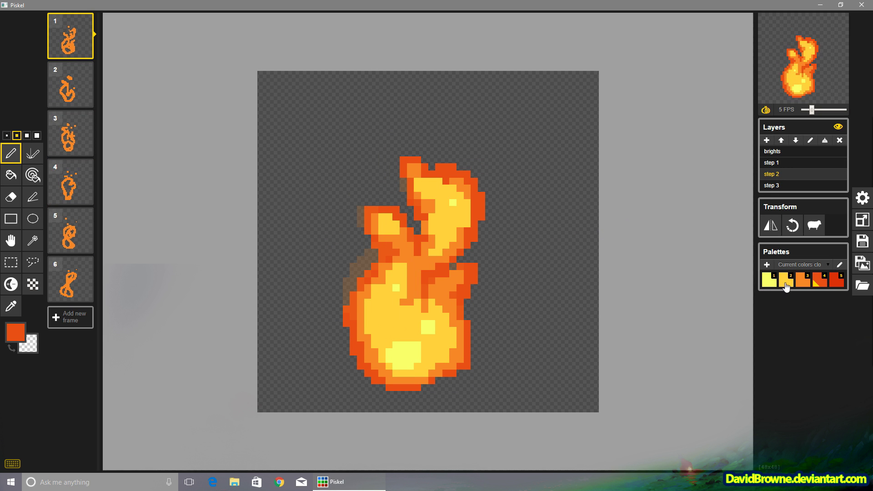
- Extend the yellow fill of frame 2's detached top lick to its right end on layer "step 1" with the second palette colour
{"action": "left_click", "coordinate": [786, 280]}
{"action": "key", "text": "Down"}
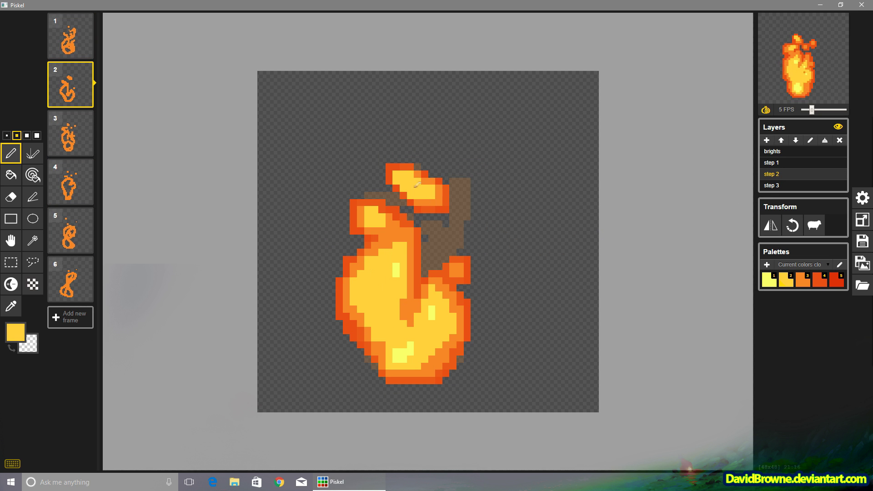
{"action": "mouse_move", "coordinate": [417, 184]}
{"action": "left_mouse_down"}
{"action": "mouse_move", "coordinate": [432, 202]}
{"action": "mouse_move", "coordinate": [439, 188]}
{"action": "left_mouse_up"}
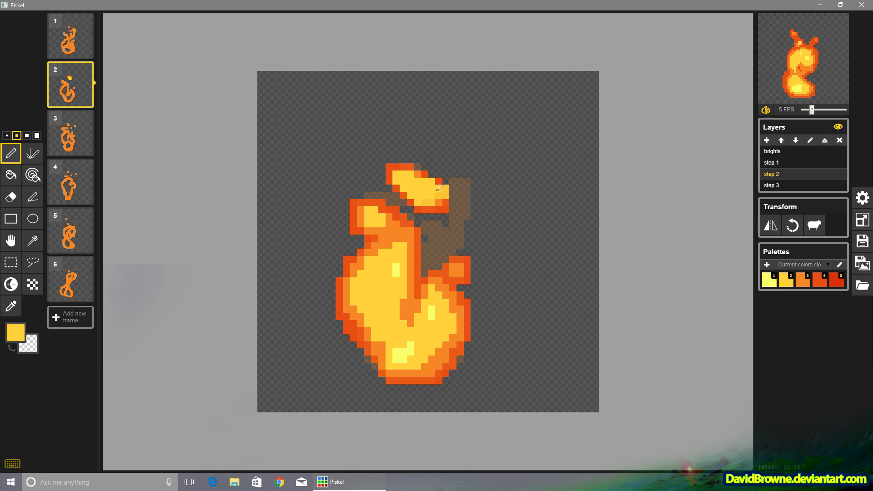
{"action": "key", "text": "alt+Up"}
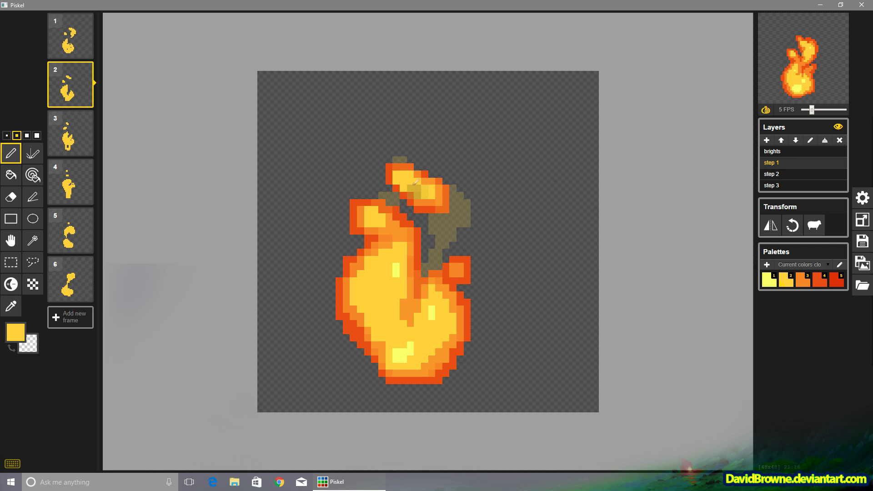
{"action": "left_click_drag", "start_coordinate": [416, 182], "coordinate": [437, 181]}
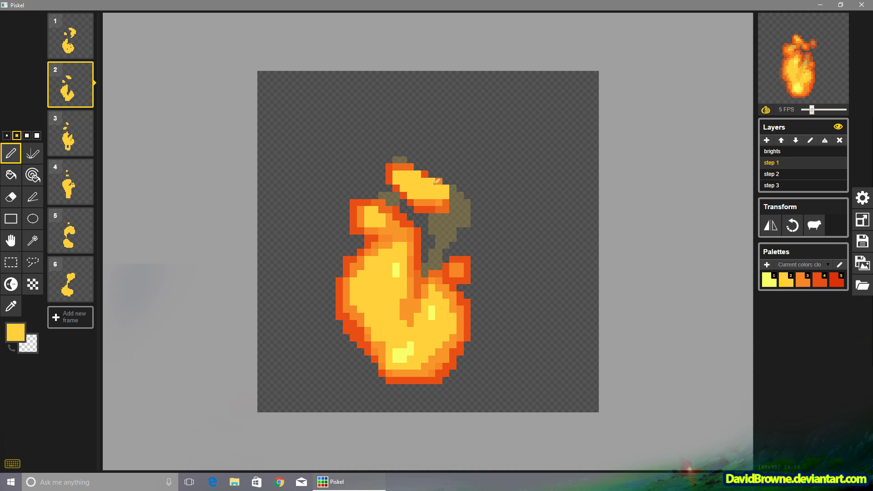
- On layer "step 2", border the right side of frame 2's detached lick with the third palette colour, curving its end downward
{"action": "left_click", "coordinate": [775, 176]}
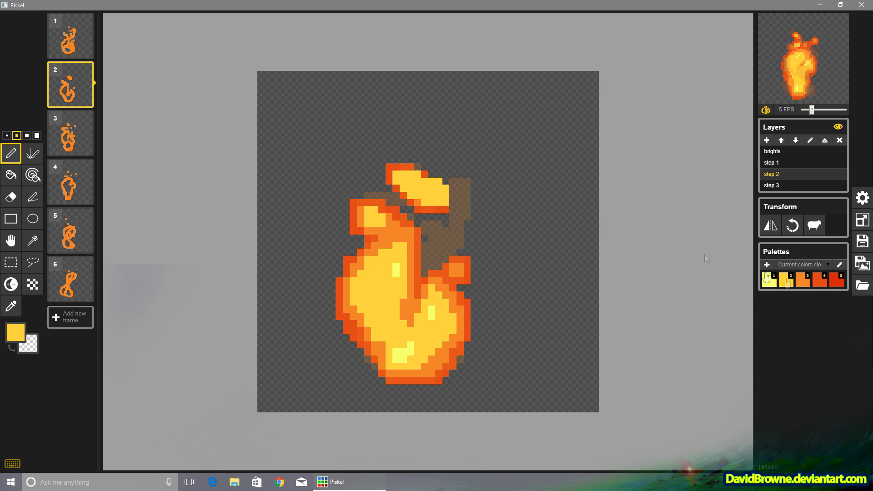
{"action": "left_click", "coordinate": [804, 279]}
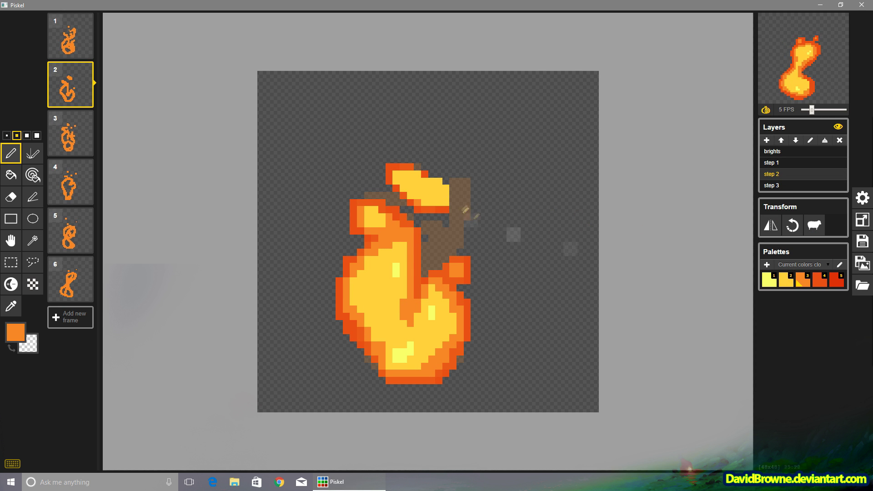
{"action": "left_click_drag", "start_coordinate": [449, 224], "coordinate": [460, 196]}
{"action": "left_click_drag", "start_coordinate": [459, 196], "coordinate": [447, 181]}
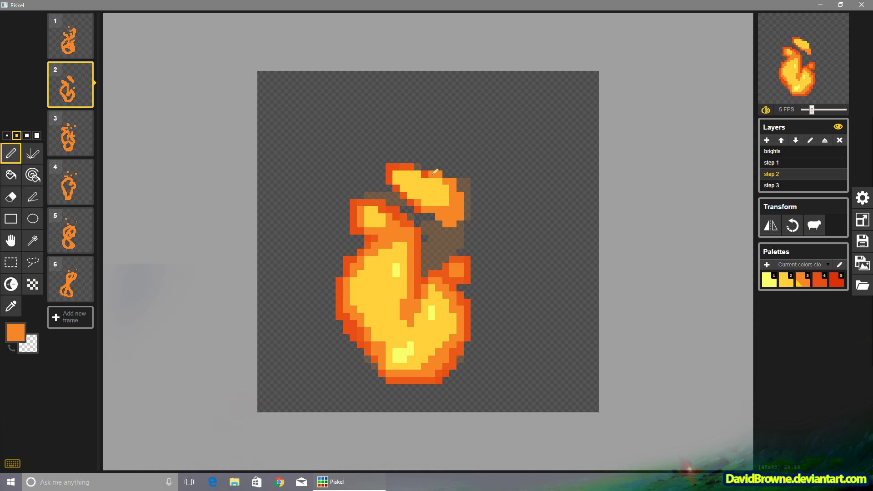
- On layer "step 3", outline the right side and lower tip of frame 2's detached lick with the fourth palette colour
{"action": "left_click", "coordinate": [776, 187]}
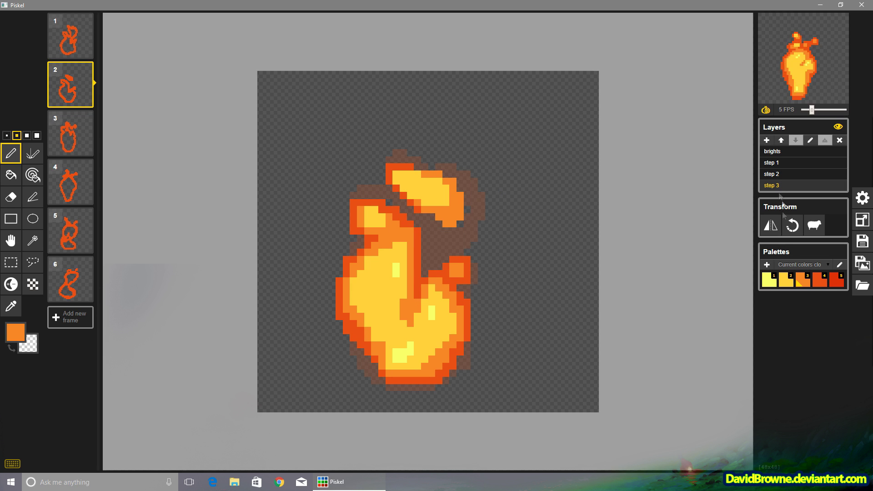
{"action": "left_click", "coordinate": [820, 279]}
{"action": "mouse_move", "coordinate": [439, 222]}
{"action": "left_mouse_down"}
{"action": "mouse_move", "coordinate": [460, 209]}
{"action": "mouse_move", "coordinate": [453, 181]}
{"action": "left_mouse_up"}
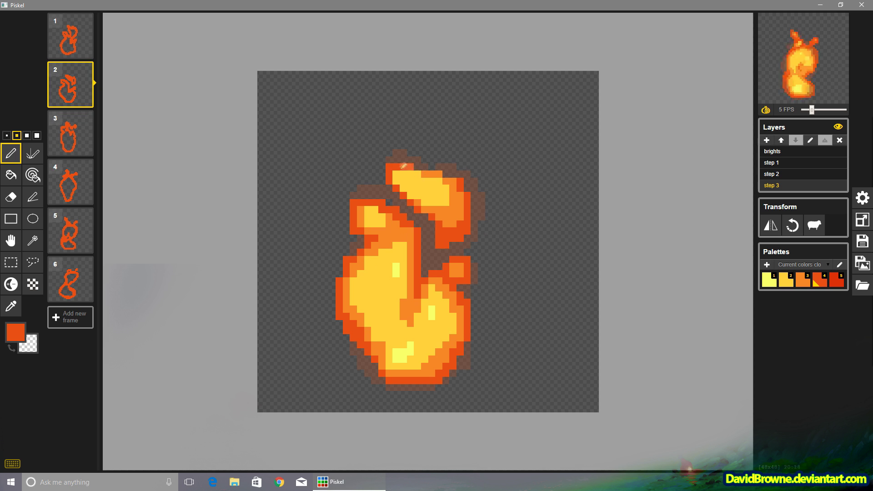
- Add a rising ember in the fourth palette colour above the flame's upper left in frames 6 and 1, larger in frame 6
{"action": "key", "text": "Down"}
{"action": "key", "text": "Down"}
{"action": "key", "text": "Down"}
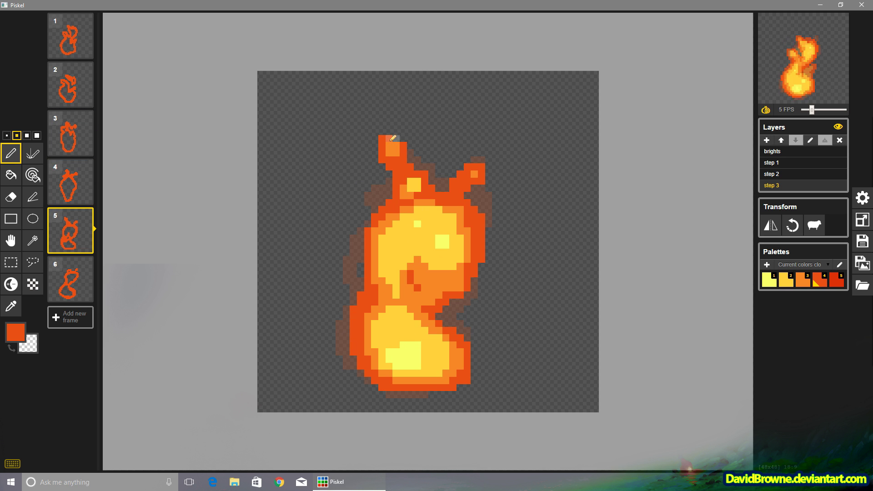
{"action": "key", "text": "Down"}
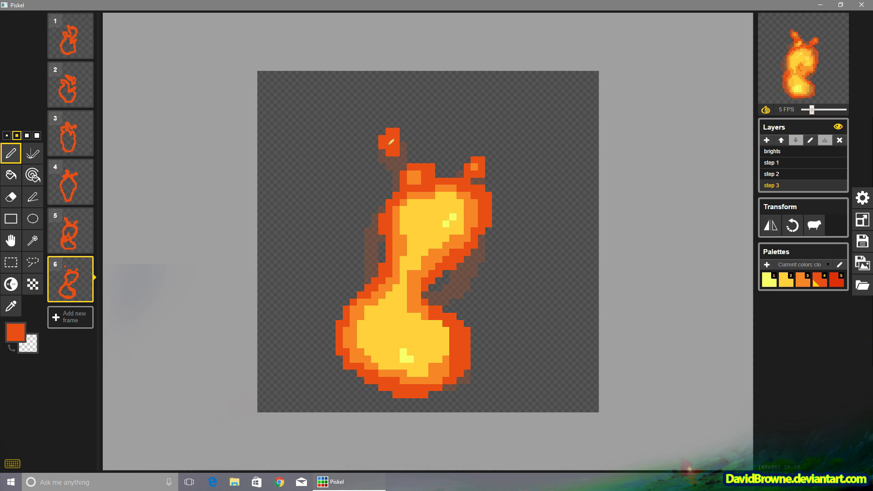
{"action": "key", "text": "Down"}
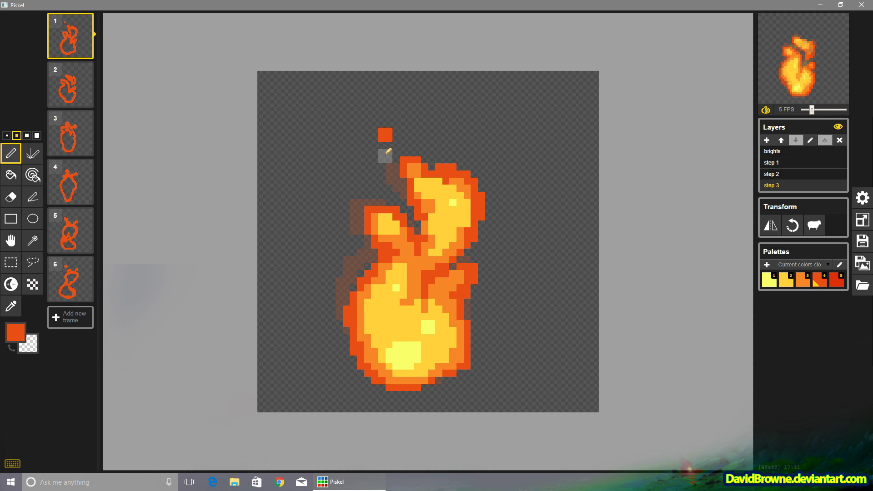
{"action": "left_click", "coordinate": [75, 283]}
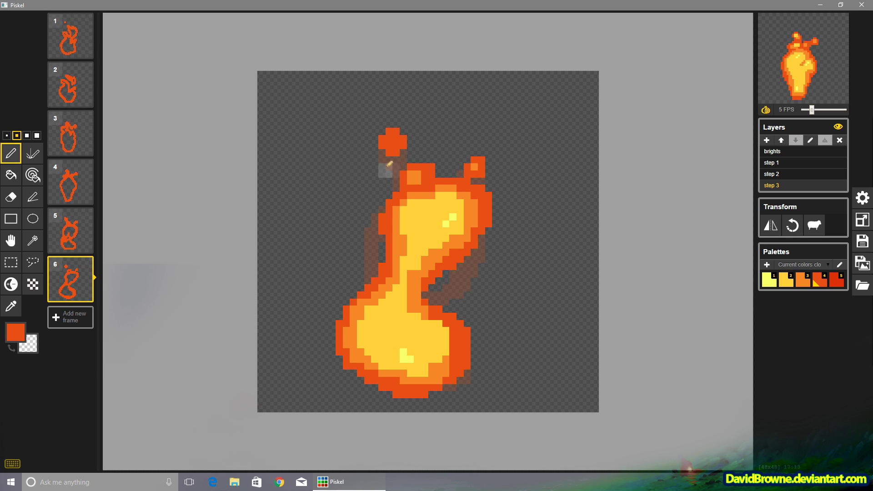
- Add a small square ember in the fourth palette colour above the flame's upper right in frame 1
{"action": "left_click", "coordinate": [76, 32]}
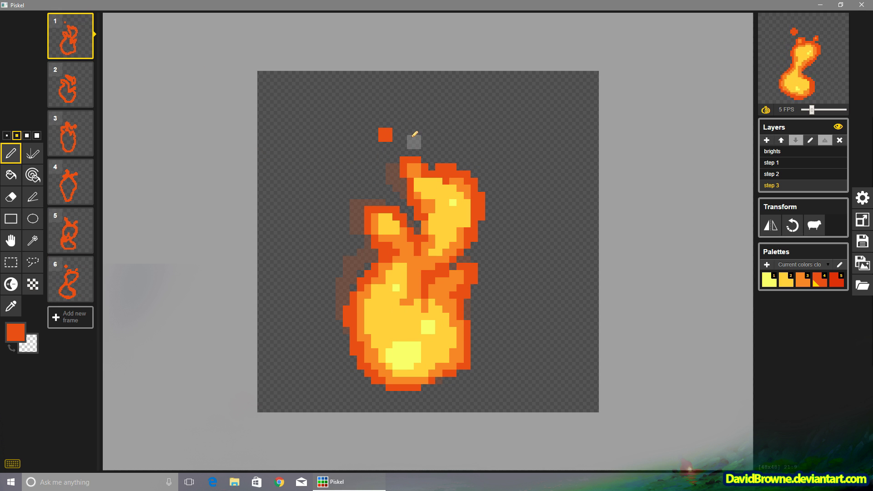
{"action": "left_click", "coordinate": [73, 279]}
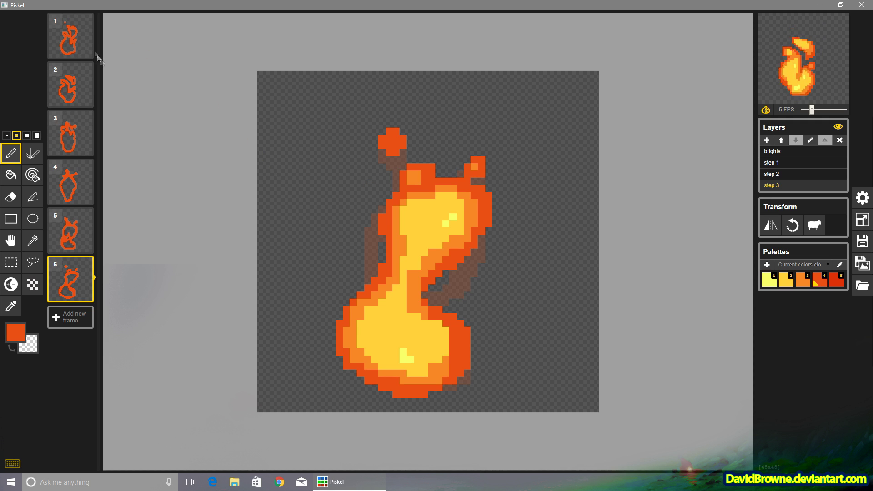
{"action": "left_click", "coordinate": [86, 51]}
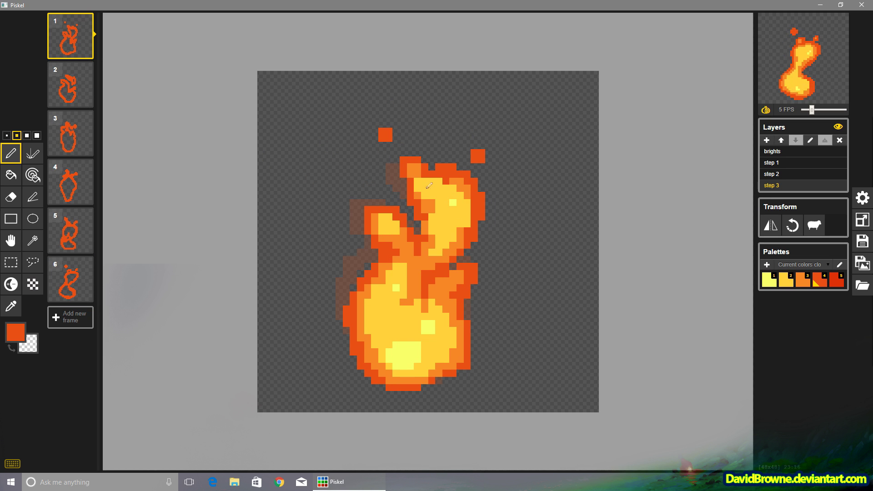
- Add a small ember in the fourth palette colour rising from the middle of the flame's top through frames 5, 6, 1, 2 and 3
{"action": "key", "text": "Down"}
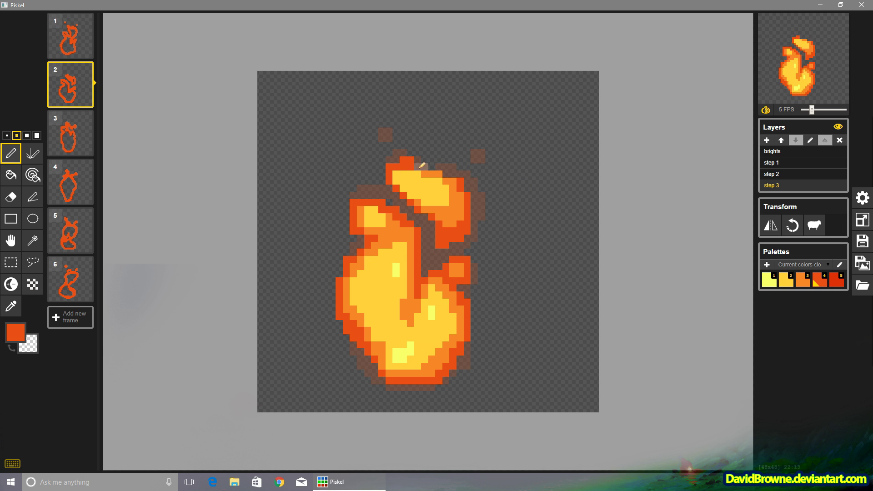
{"action": "key", "text": "Down"}
{"action": "key", "text": "Down"}
{"action": "key", "text": "Down"}
{"action": "key", "text": "Down"}
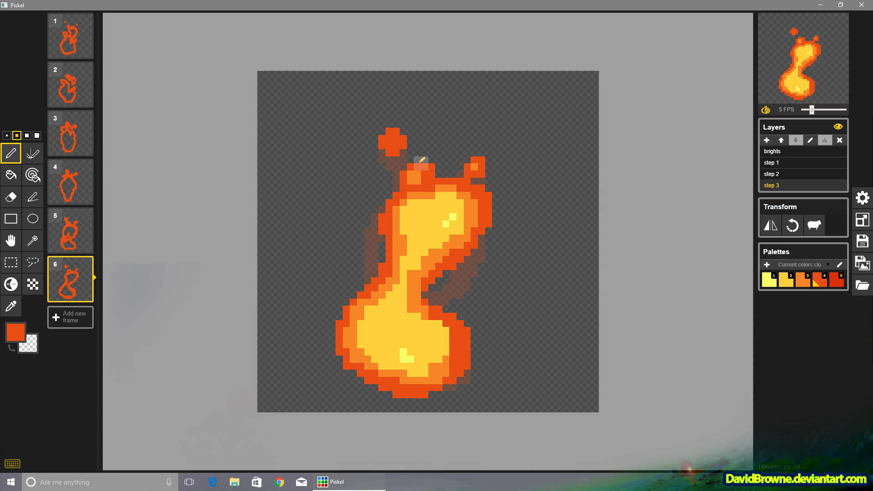
{"action": "left_click", "coordinate": [72, 39]}
{"action": "left_click", "coordinate": [78, 84]}
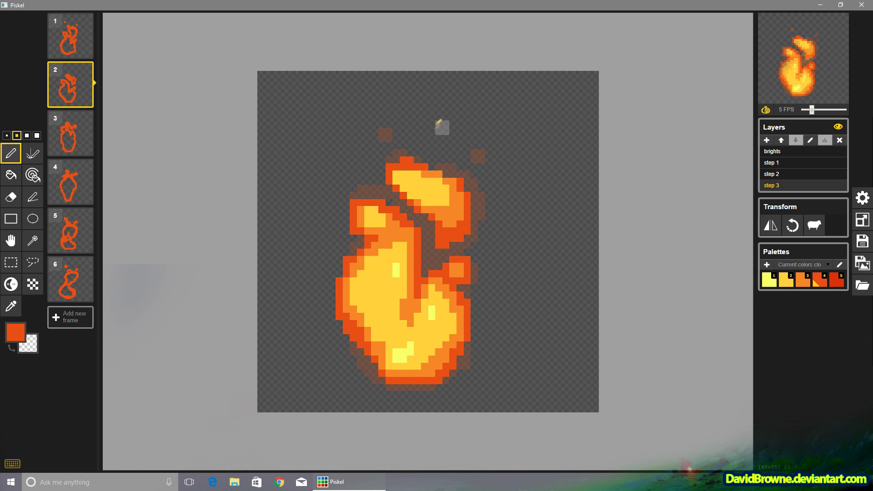
{"action": "key", "text": "Down"}
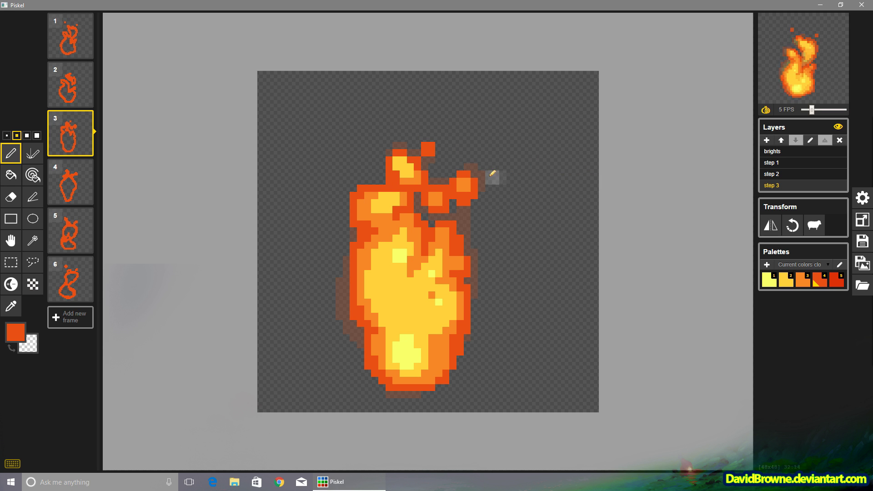
{"action": "key", "text": "Down"}
{"action": "key", "text": "Down"}
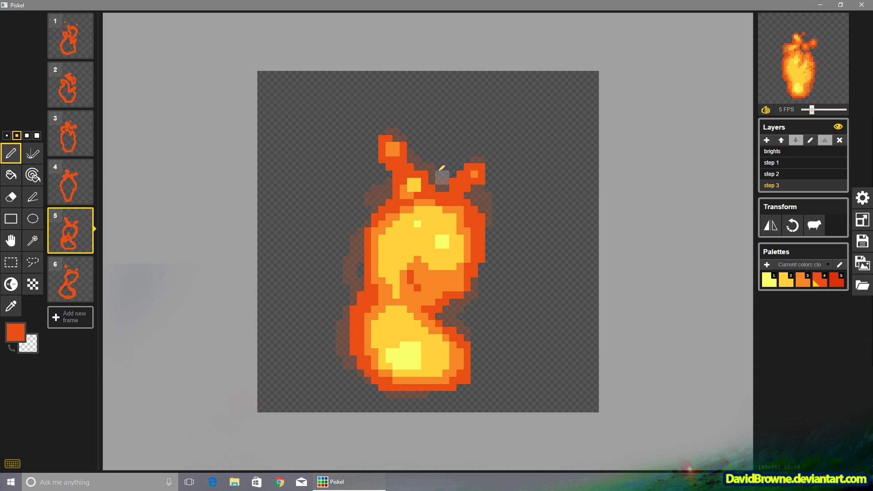
{"action": "key", "text": "Down"}
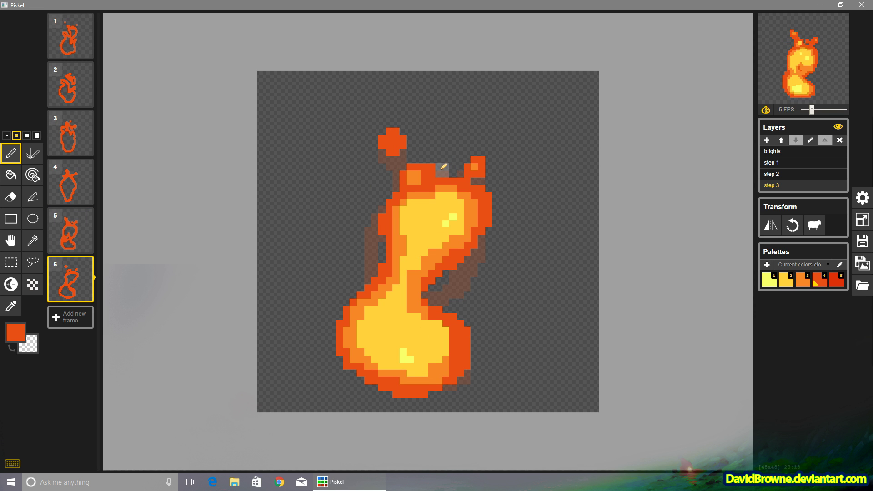
- Create a layer named "step 4" for the fifth palette colour and move it below all the other layers
{"action": "left_click", "coordinate": [766, 140]}
{"action": "left_click", "coordinate": [838, 296]}
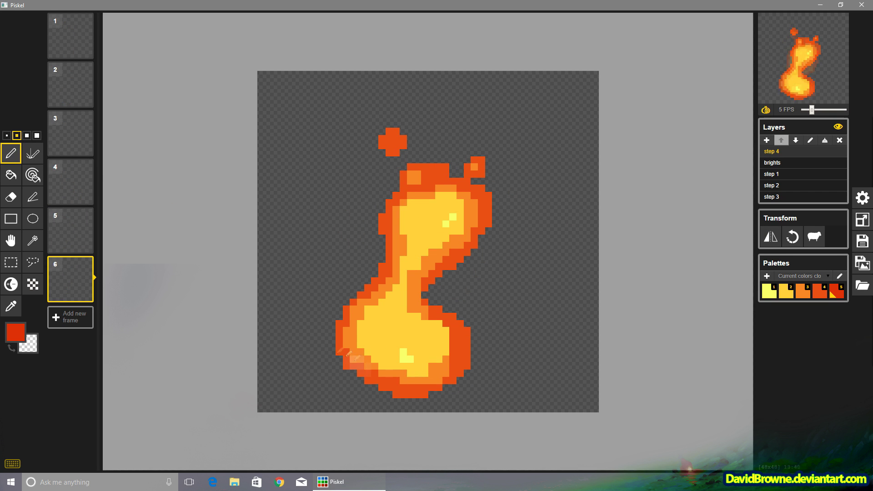
{"action": "left_click_drag", "start_coordinate": [344, 352], "coordinate": [350, 359]}
{"action": "left_click", "coordinate": [795, 140]}
{"action": "left_click", "coordinate": [795, 140]}
{"action": "left_click", "coordinate": [796, 140]}
{"action": "left_click", "coordinate": [795, 140]}
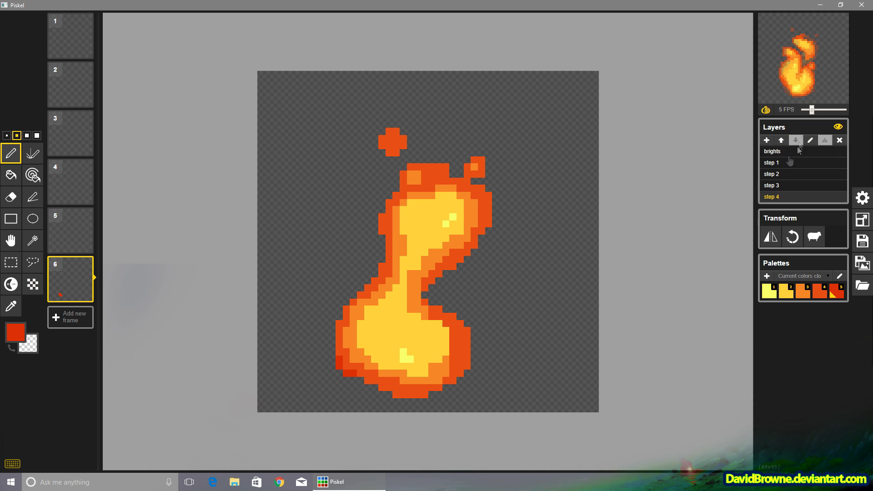
- On layer "step 4", outline frame 6's whole flame and its detached ember with the fifth palette colour
{"action": "mouse_move", "coordinate": [403, 388]}
{"action": "left_mouse_down"}
{"action": "mouse_move", "coordinate": [469, 362]}
{"action": "mouse_move", "coordinate": [466, 327]}
{"action": "mouse_move", "coordinate": [431, 302]}
{"action": "mouse_move", "coordinate": [435, 283]}
{"action": "mouse_move", "coordinate": [490, 232]}
{"action": "mouse_move", "coordinate": [494, 200]}
{"action": "mouse_move", "coordinate": [473, 153]}
{"action": "mouse_move", "coordinate": [457, 169]}
{"action": "mouse_move", "coordinate": [429, 160]}
{"action": "mouse_move", "coordinate": [398, 165]}
{"action": "mouse_move", "coordinate": [379, 220]}
{"action": "mouse_move", "coordinate": [383, 246]}
{"action": "mouse_move", "coordinate": [330, 331]}
{"action": "mouse_move", "coordinate": [335, 360]}
{"action": "mouse_move", "coordinate": [362, 372]}
{"action": "left_mouse_up"}
{"action": "mouse_move", "coordinate": [408, 157]}
{"action": "left_mouse_down"}
{"action": "mouse_move", "coordinate": [390, 152]}
{"action": "mouse_move", "coordinate": [381, 137]}
{"action": "mouse_move", "coordinate": [405, 142]}
{"action": "left_mouse_up"}
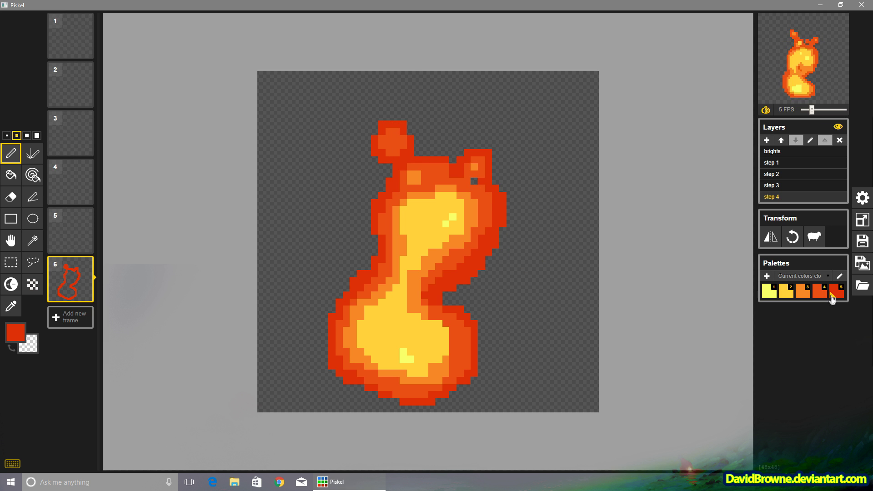
- Darken the palette's fifth colour to a deeper red, save the palette, and refill frame 6's outer outline with it
{"action": "left_click", "coordinate": [840, 276]}
{"action": "left_click", "coordinate": [446, 171]}
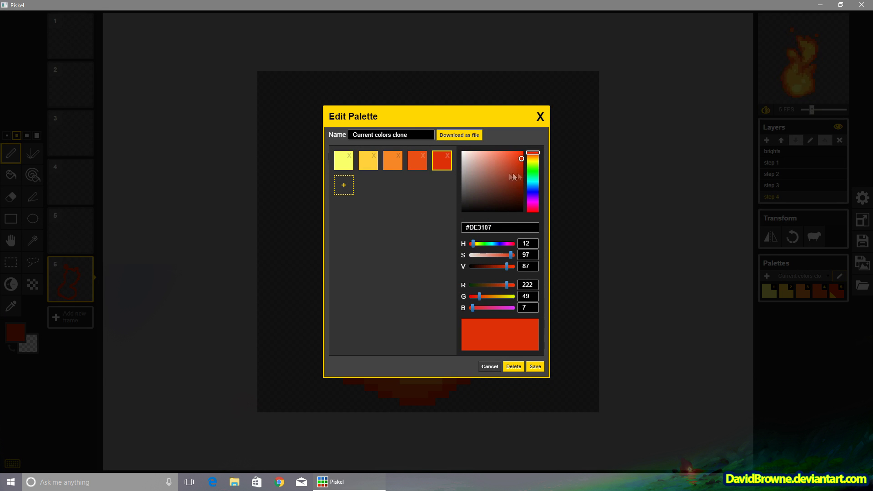
{"action": "left_click_drag", "start_coordinate": [523, 162], "coordinate": [532, 173]}
{"action": "left_click", "coordinate": [535, 367]}
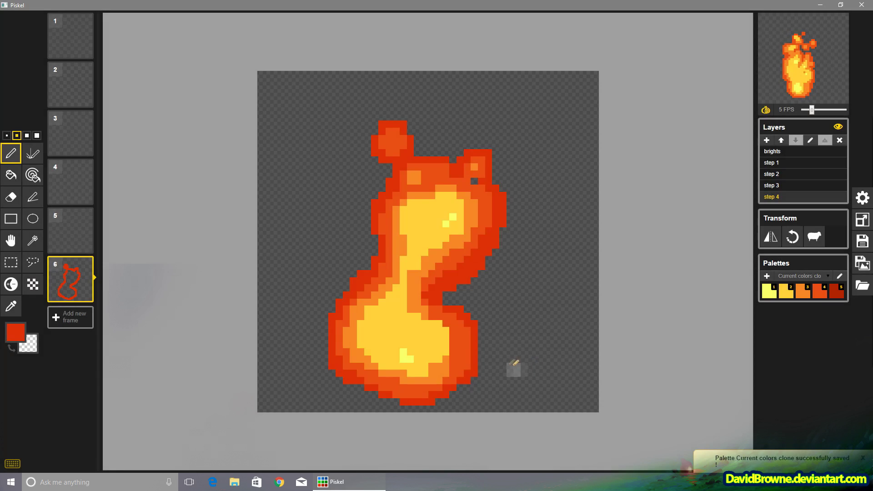
{"action": "left_click", "coordinate": [11, 175]}
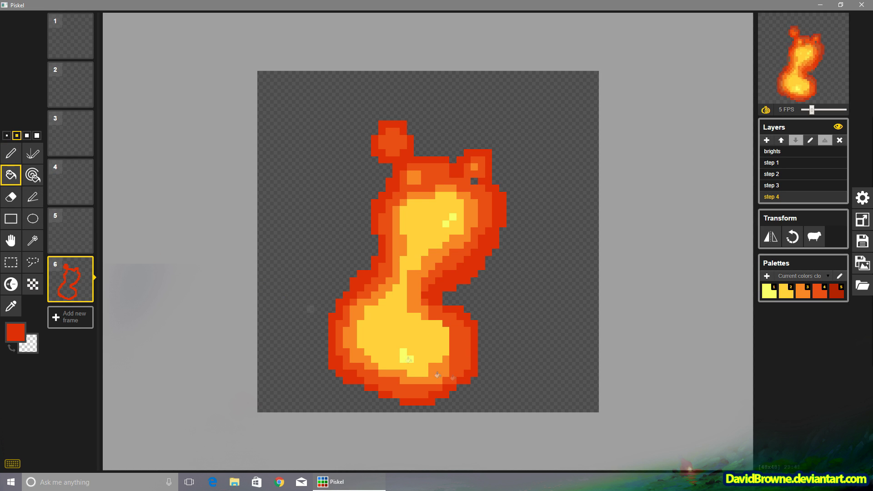
{"action": "left_click", "coordinate": [473, 338]}
- On layer "step 4", outline the flames in frames 5, 4, 3 and 2 with the darkened fifth palette colour
{"action": "key", "text": "p"}
{"action": "left_click", "coordinate": [71, 230]}
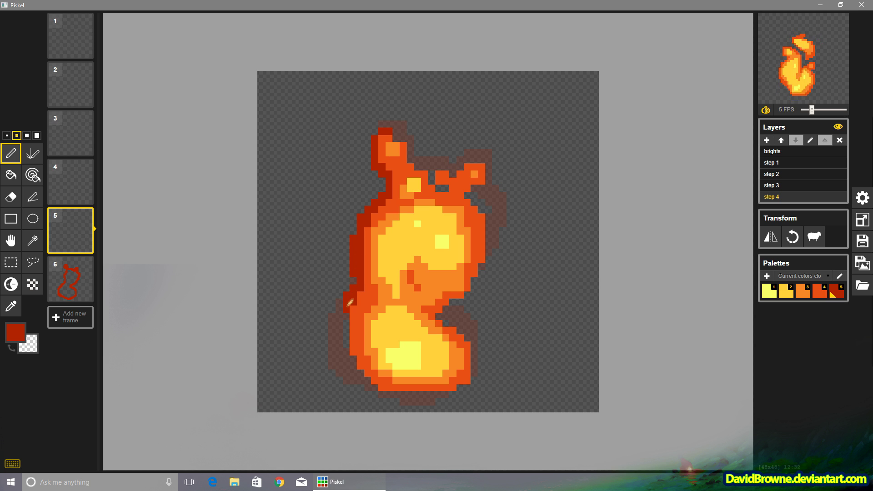
{"action": "key", "text": "Up"}
{"action": "key", "text": "Up"}
{"action": "key", "text": "Up"}
- Outline frame 1's flame on layer "step 4" with the fifth palette colour, filling the gaps between its licks
{"action": "key", "text": "Up"}
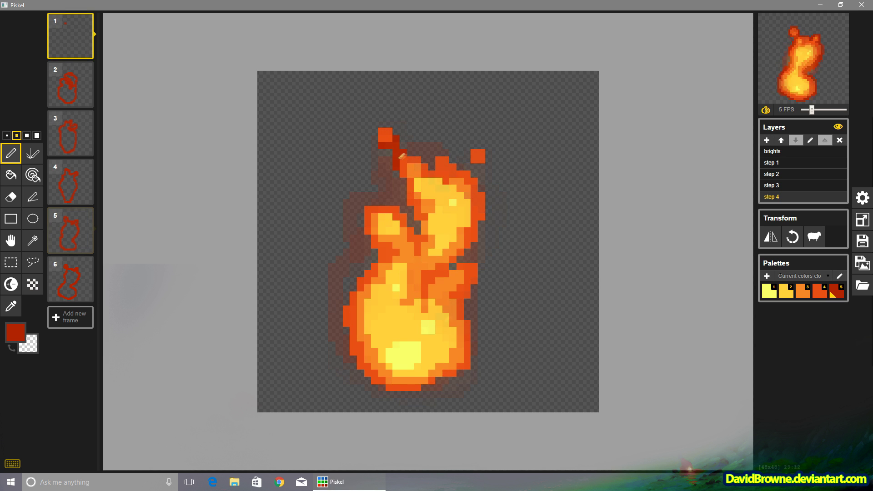
{"action": "mouse_move", "coordinate": [486, 205]}
{"action": "left_mouse_down"}
{"action": "mouse_move", "coordinate": [463, 251]}
{"action": "mouse_move", "coordinate": [479, 261]}
{"action": "left_mouse_up"}
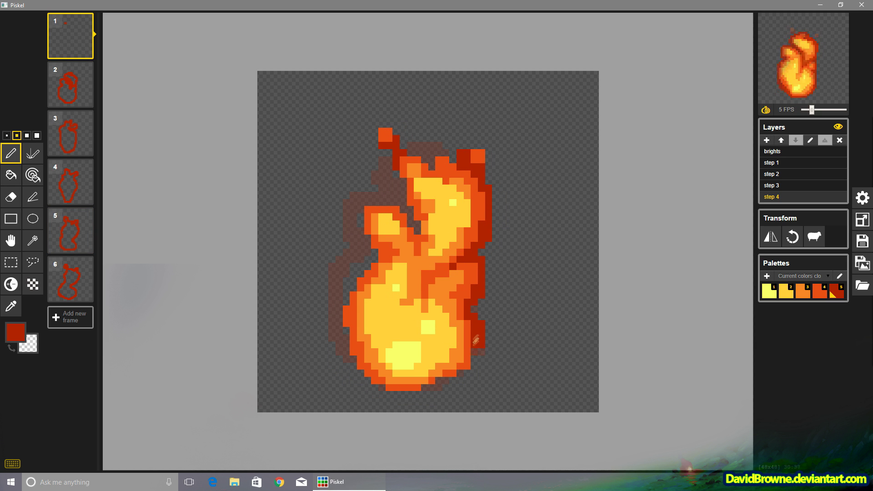
{"action": "mouse_move", "coordinate": [356, 358]}
{"action": "left_mouse_down"}
{"action": "mouse_move", "coordinate": [341, 318]}
{"action": "mouse_move", "coordinate": [366, 266]}
{"action": "mouse_move", "coordinate": [363, 203]}
{"action": "mouse_move", "coordinate": [412, 207]}
{"action": "mouse_move", "coordinate": [404, 159]}
{"action": "mouse_move", "coordinate": [469, 153]}
{"action": "left_mouse_up"}
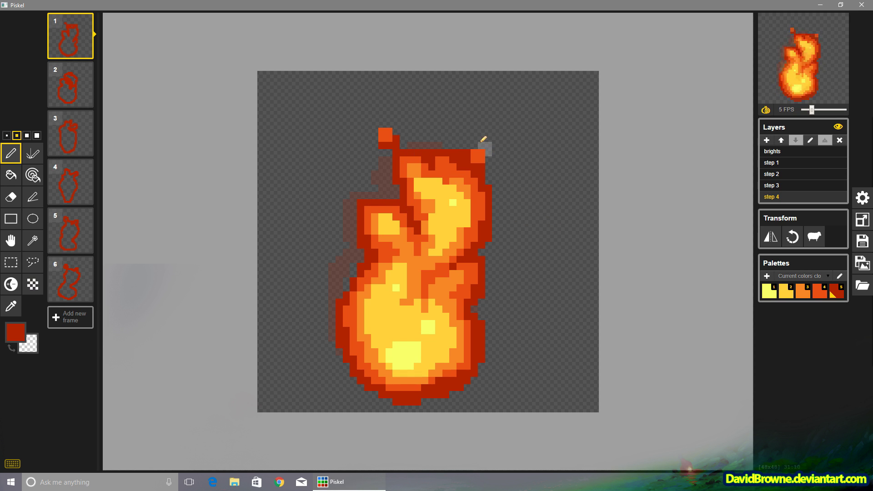
- Continue the upper left and upper right embers in the fifth colour, two pixels wide in frame 2 and single pixels in frame 3
{"action": "key", "text": "Down"}
{"action": "key", "text": "Up"}
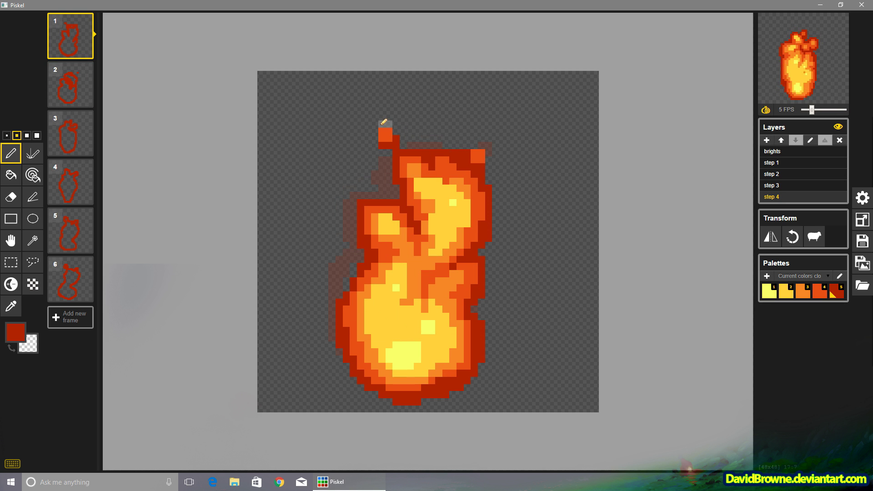
{"action": "key", "text": "Down"}
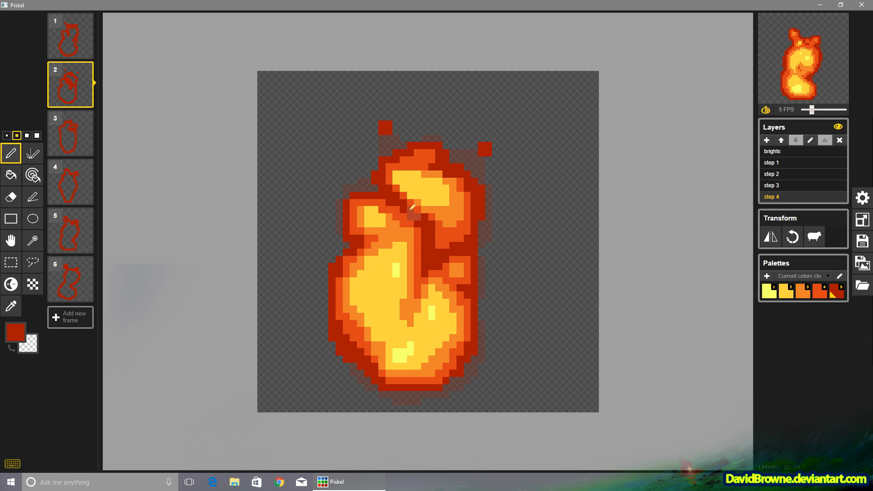
{"action": "left_click", "coordinate": [6, 135]}
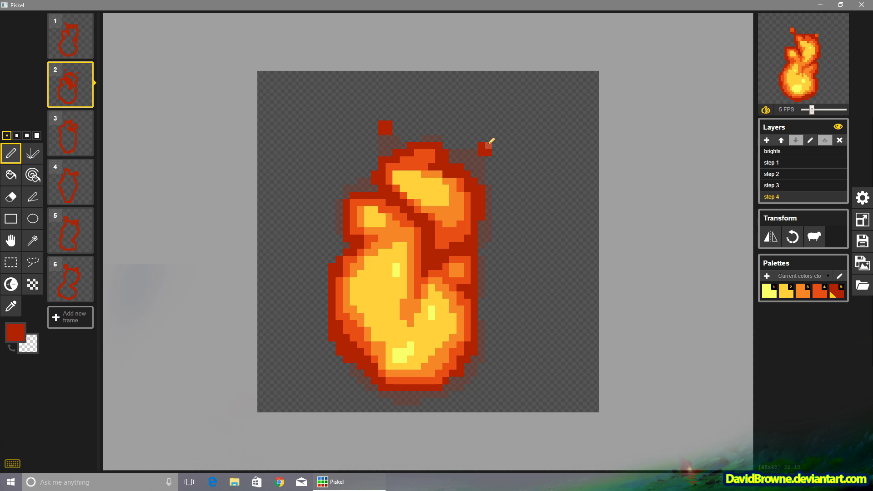
{"action": "key", "text": "Down"}
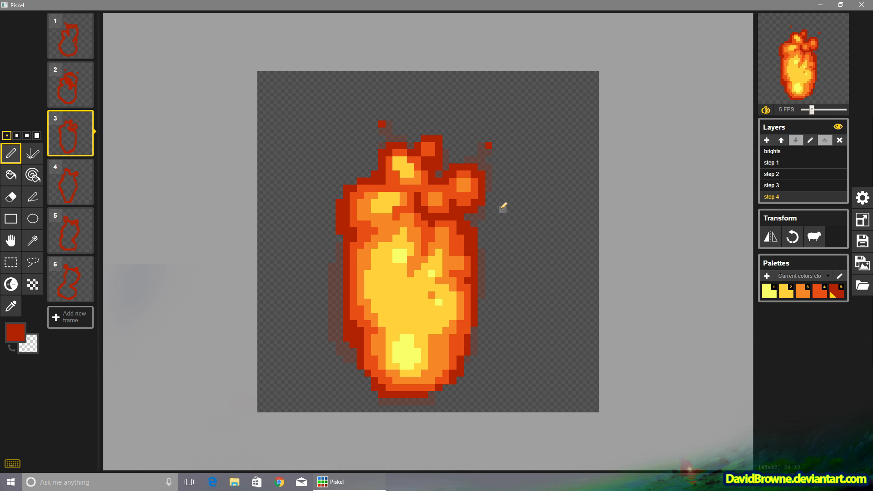
- Add an ember in the fifth palette colour above the middle of frame 4's flame and adjust it slightly higher
{"action": "key", "text": "Down"}
{"action": "key", "text": "Down"}
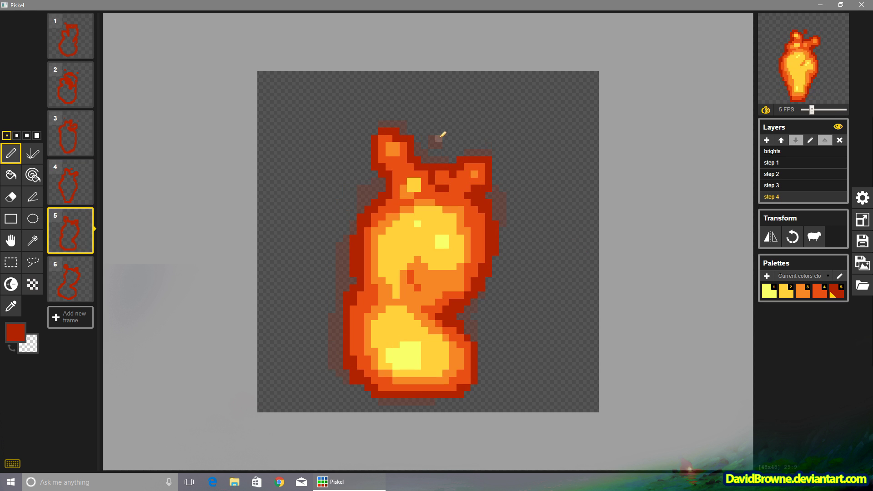
{"action": "key", "text": "Up"}
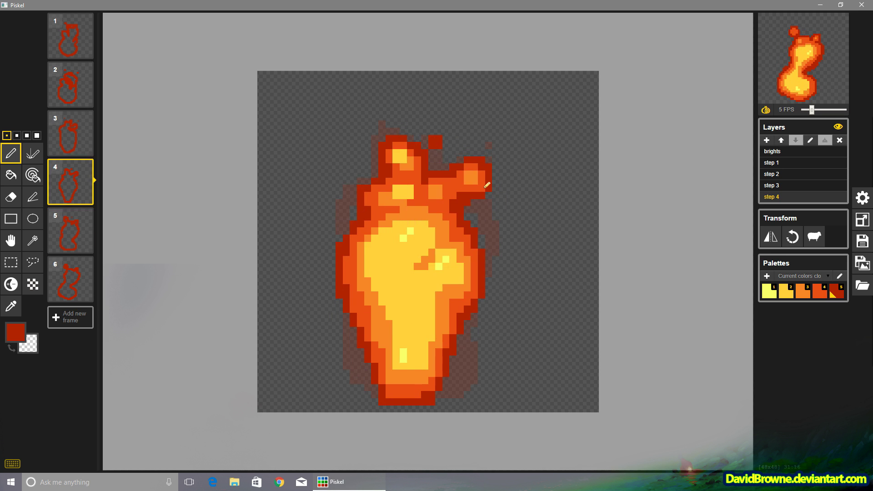
{"action": "key", "text": "Up"}
{"action": "key", "text": "Down"}
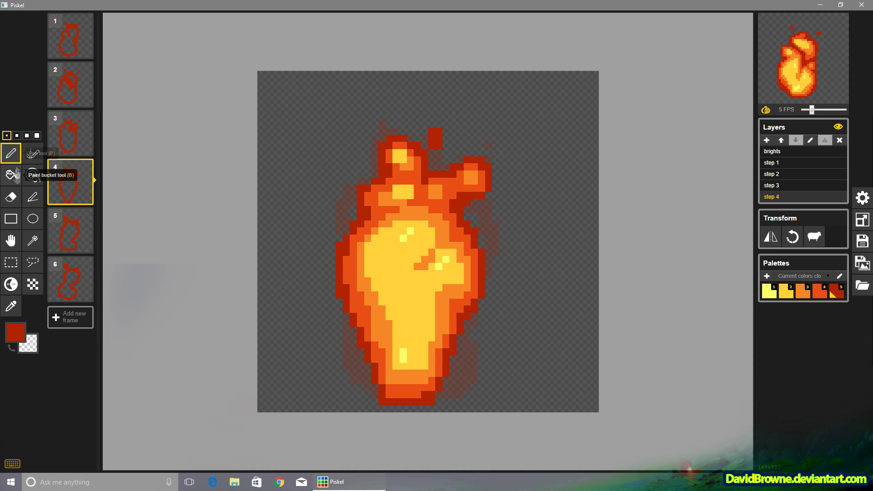
{"action": "left_click", "coordinate": [11, 197]}
- Add a tiny fifth-colour ember above frame 5's flame, plus small sparks beside the flame through frames 5, 6 and 1
{"action": "key", "text": "Down"}
{"action": "key", "text": "p"}
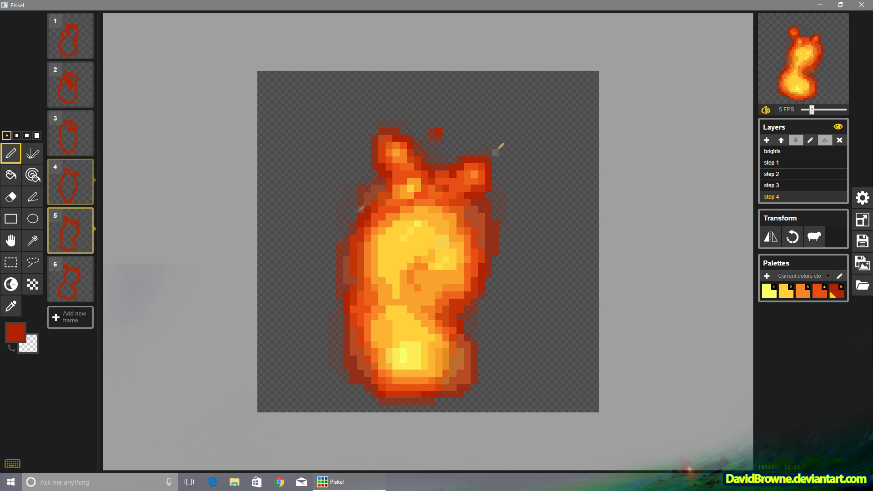
{"action": "key", "text": "Down"}
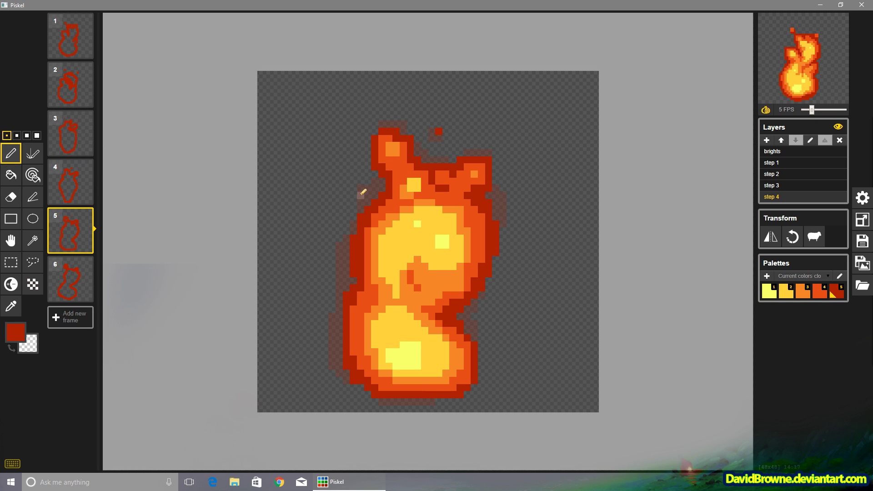
{"action": "key", "text": "Down"}
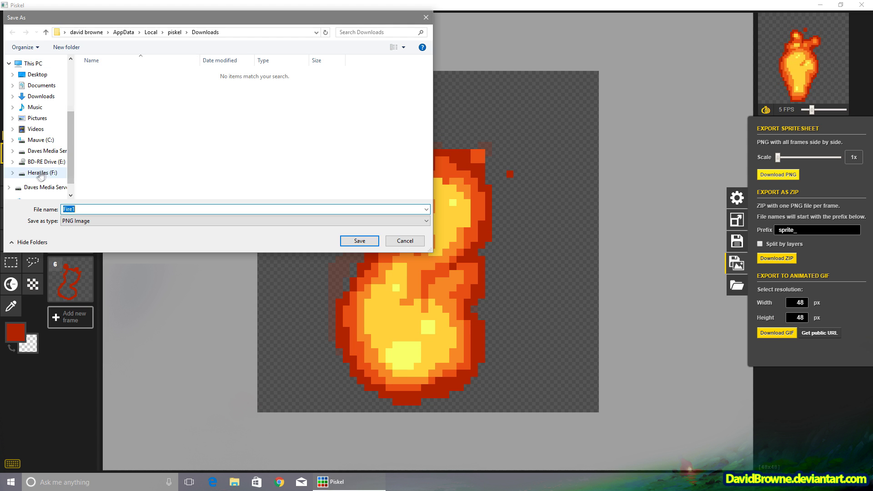
- Export the spritesheet as PNG image "Fire1" into the folder Art > 1 - Assets > Pixel art on drive F
{"action": "left_click", "coordinate": [41, 172]}
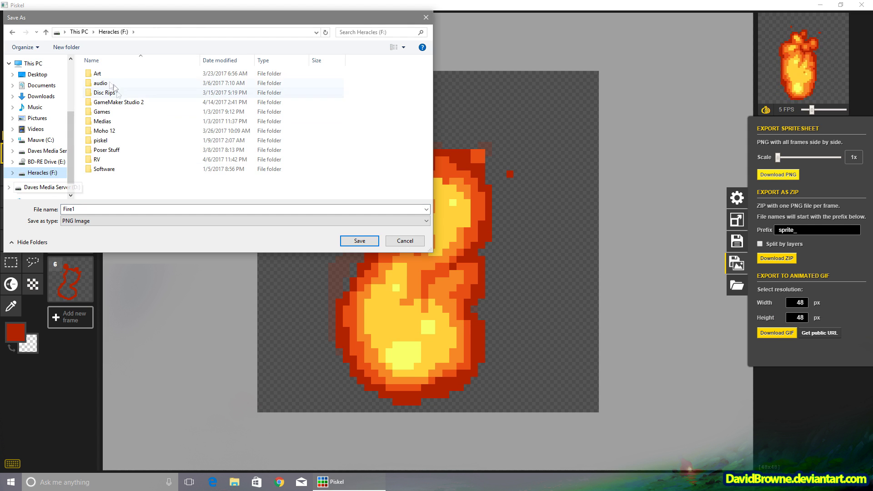
{"action": "double_click", "coordinate": [136, 74]}
{"action": "double_click", "coordinate": [124, 92]}
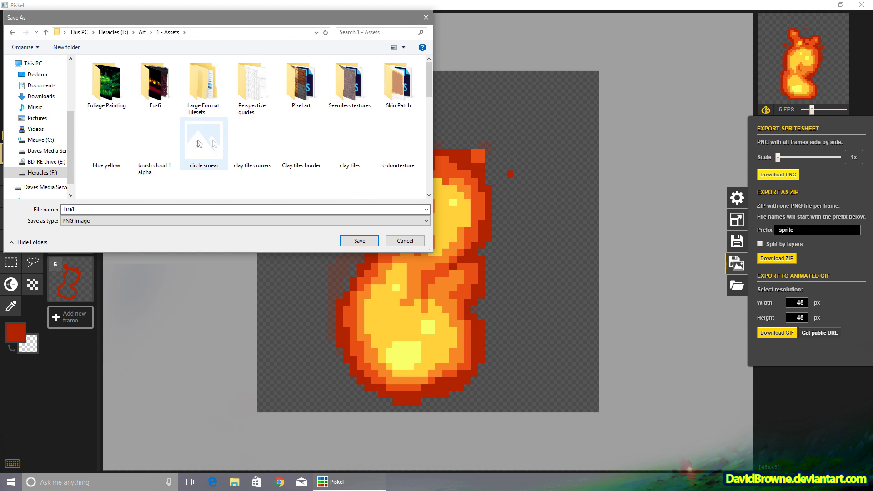
{"action": "double_click", "coordinate": [204, 139]}
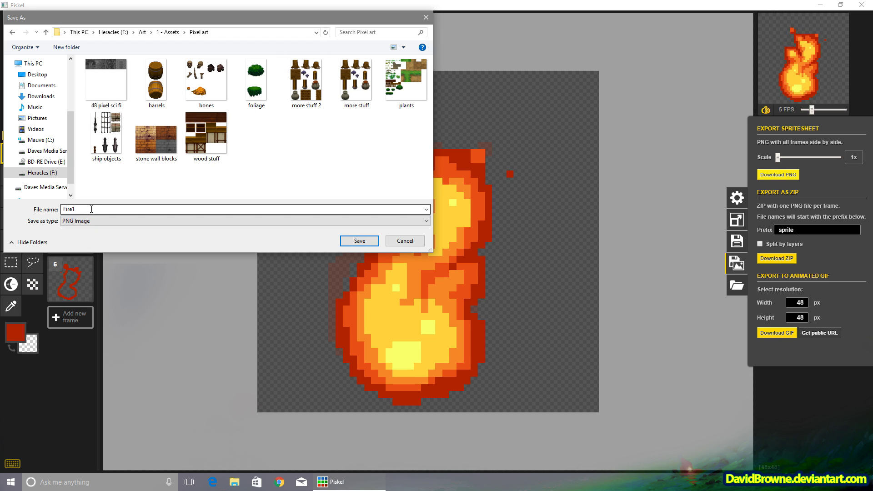
{"action": "left_click", "coordinate": [359, 240]}
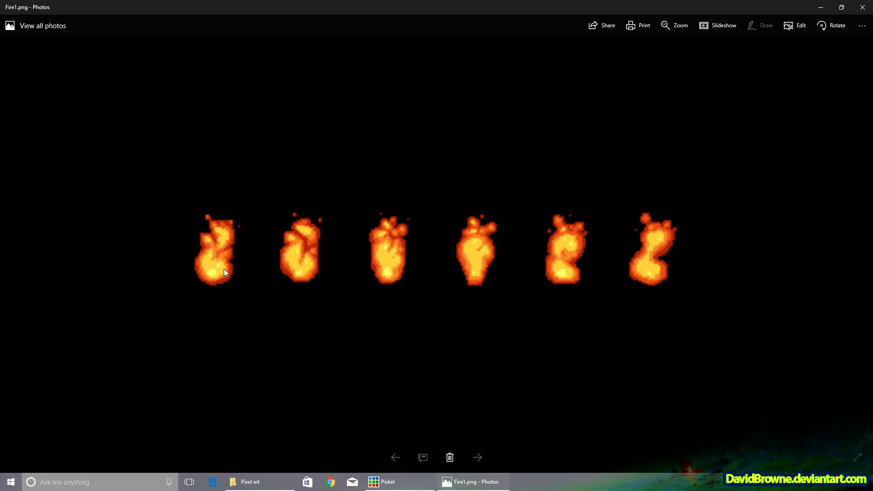
- Close the exported image's viewer and its folder window, return to Piskel and dismiss the export options
{"action": "left_click", "coordinate": [862, 8]}
{"action": "left_click", "coordinate": [863, 7]}
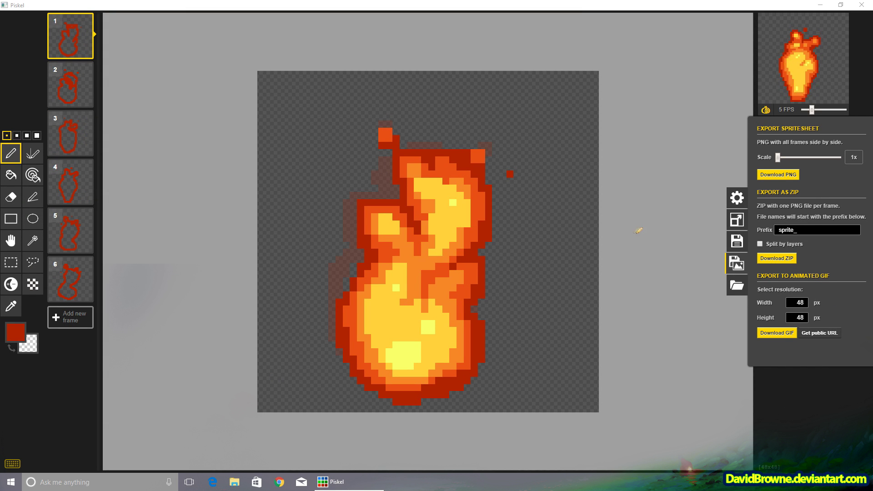
{"action": "left_click", "coordinate": [669, 199]}
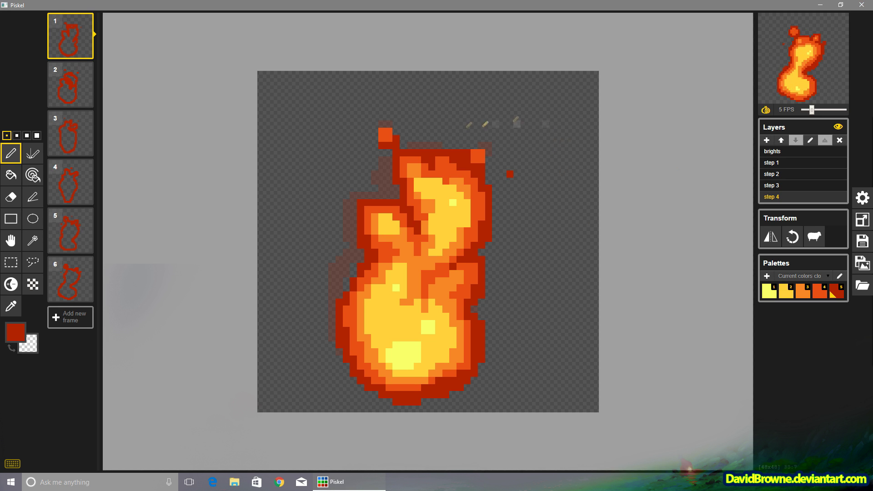
- Check the canvas resize settings for the 48 by 48 px sprite
{"action": "left_click", "coordinate": [863, 221]}
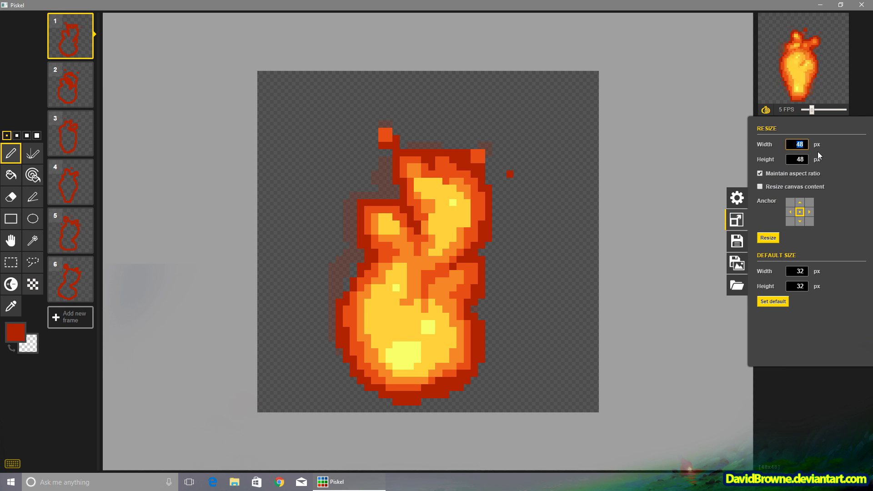
{"action": "left_click", "coordinate": [768, 237]}
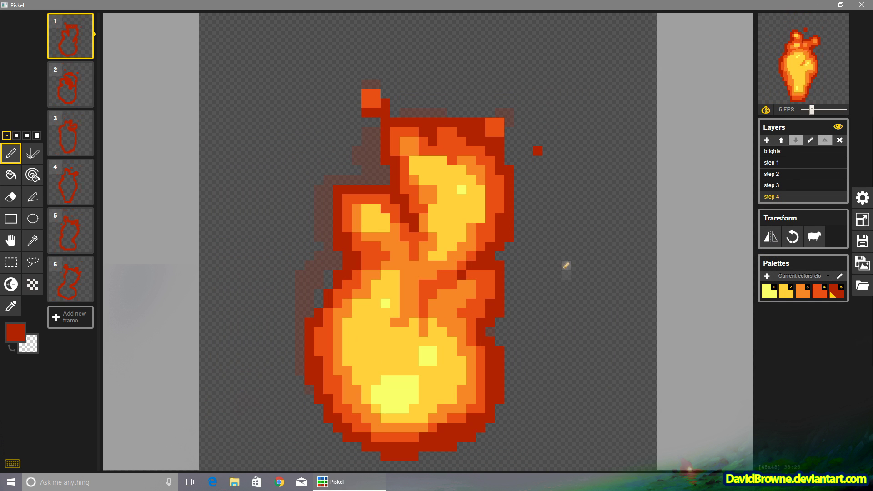
{"action": "left_click", "coordinate": [863, 221]}
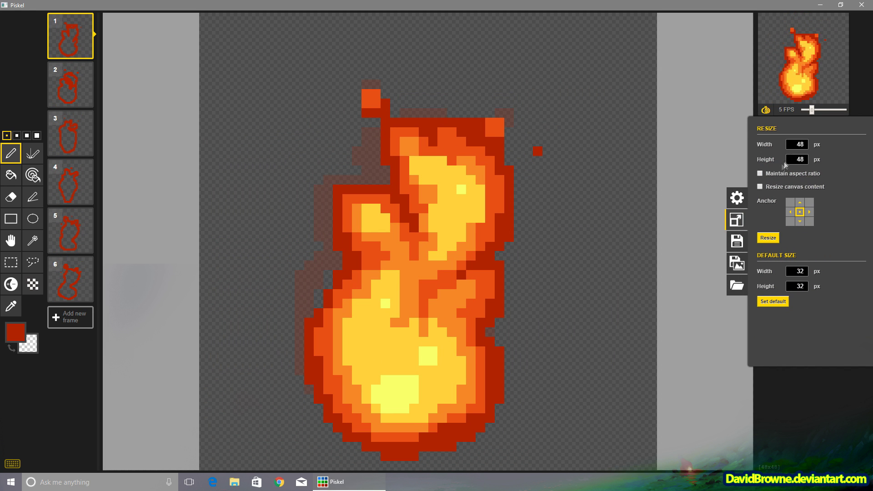
{"action": "left_click", "coordinate": [768, 238]}
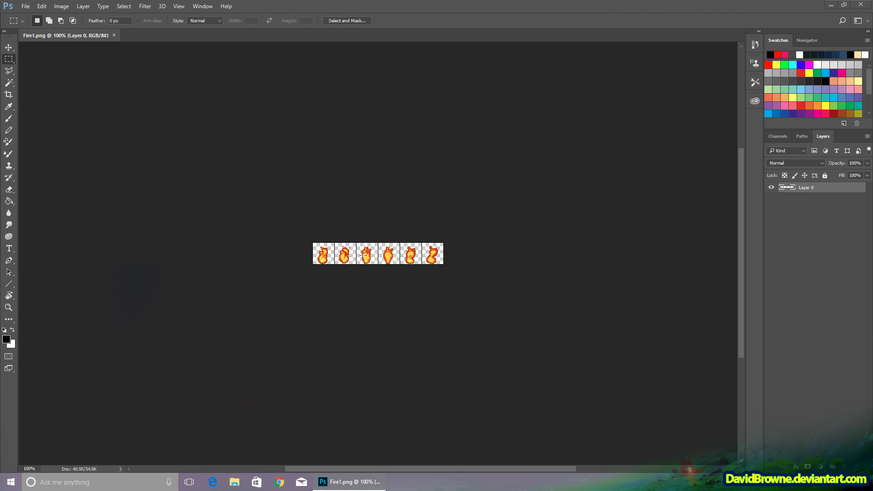
- Switch to Photoshop and examine the six flames of Fire1.png at 500%, toggling the frame grid and the layer's visibility
{"action": "key", "text": "z"}
{"action": "left_click", "coordinate": [372, 237]}
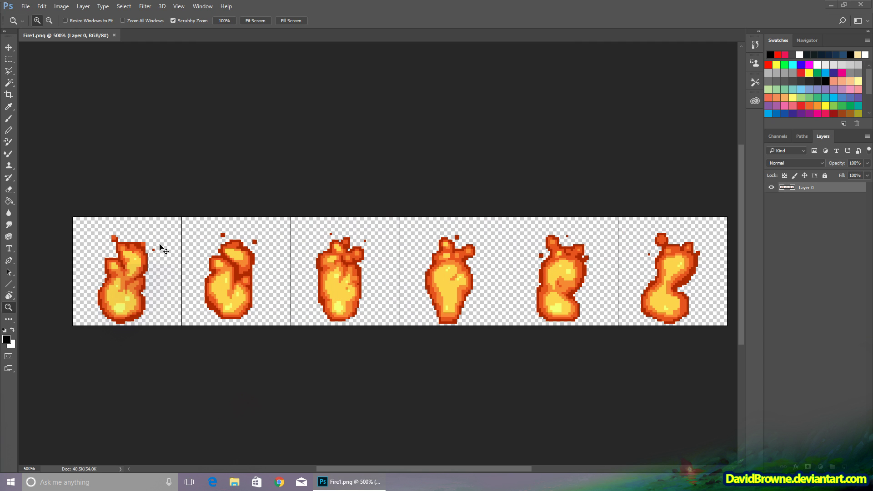
{"action": "scroll", "coordinate": [164, 250], "scroll_direction": "right", "scroll_amount": 2}
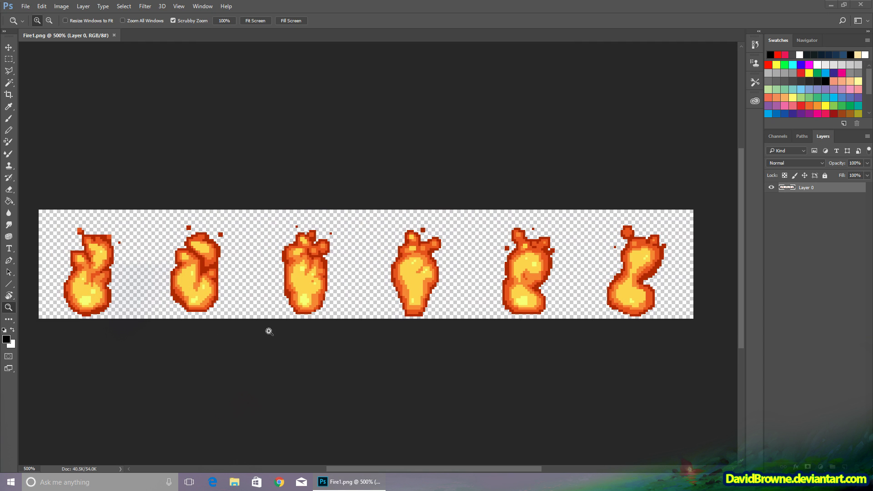
{"action": "key", "text": "ctrl+apostrophe"}
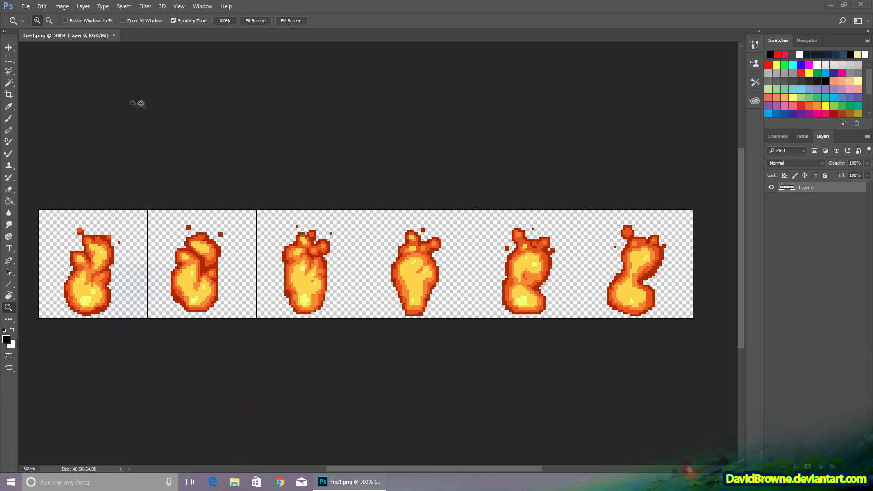
{"action": "key", "text": "m"}
{"action": "left_click", "coordinate": [771, 187]}
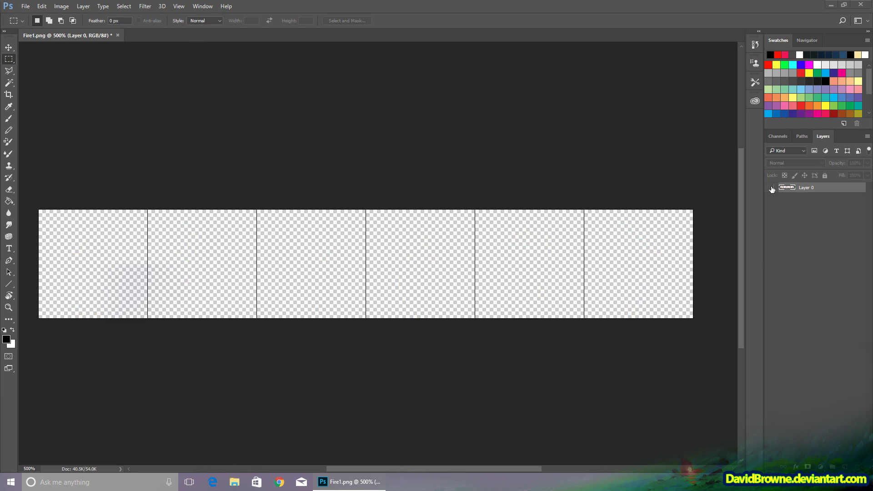
{"action": "left_click", "coordinate": [771, 188]}
- Duplicate Layer 0 and fill the flame shapes on the copy with black, preserving transparency
{"action": "left_click", "coordinate": [84, 6]}
{"action": "left_click", "coordinate": [94, 45]}
{"action": "key", "text": "Return"}
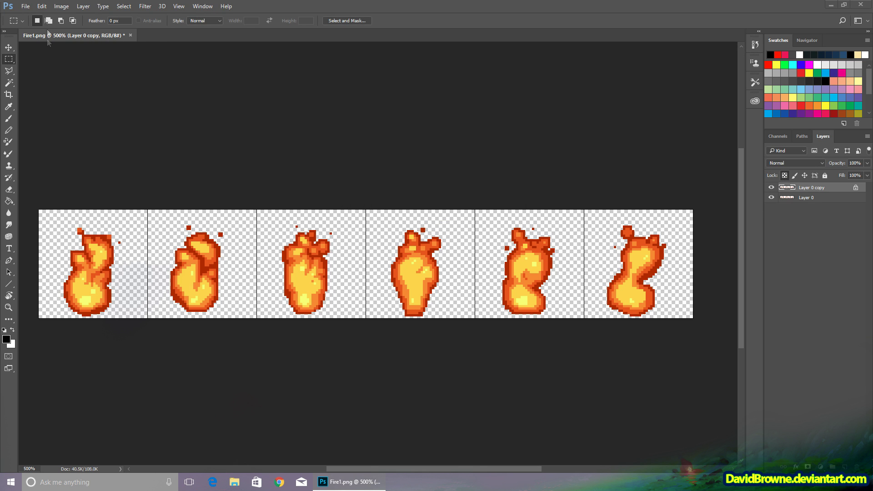
{"action": "left_click", "coordinate": [41, 6]}
{"action": "left_click", "coordinate": [74, 148]}
{"action": "key", "text": "Return"}
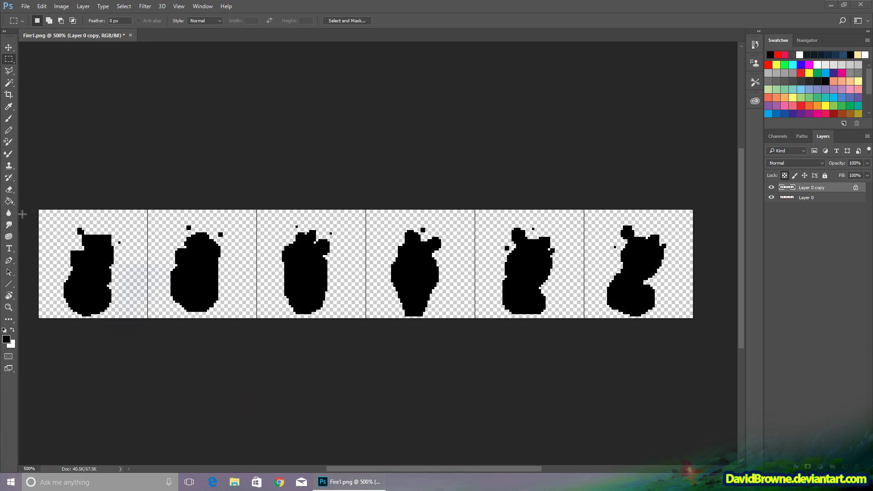
- Apply a vertical black-to-white gradient to the flame shapes on the copy and set its blend mode to Luminosity
{"action": "left_click", "coordinate": [9, 201]}
{"action": "left_click", "coordinate": [29, 202]}
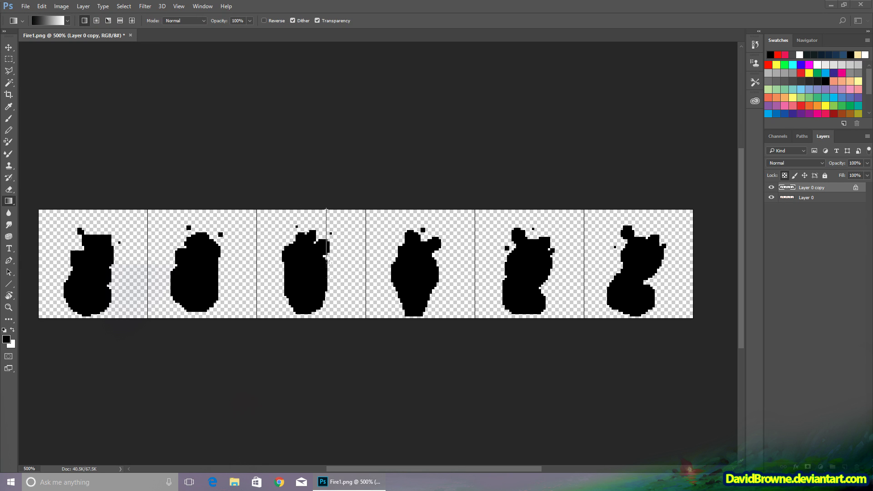
{"action": "left_click_drag", "start_coordinate": [330, 317], "coordinate": [331, 316]}
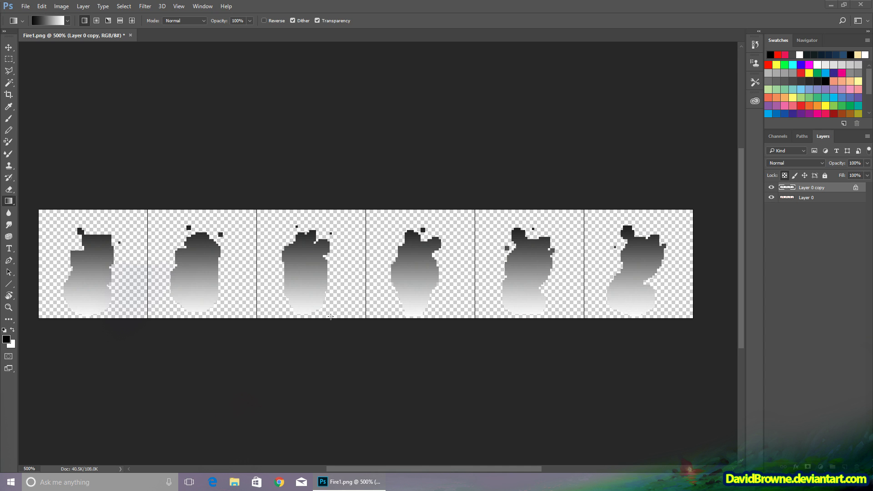
{"action": "left_click", "coordinate": [799, 166]}
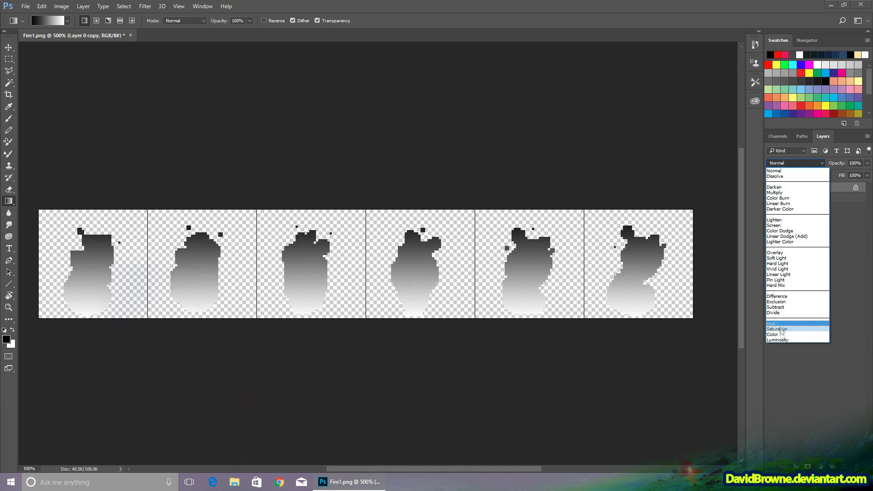
{"action": "left_click", "coordinate": [780, 341]}
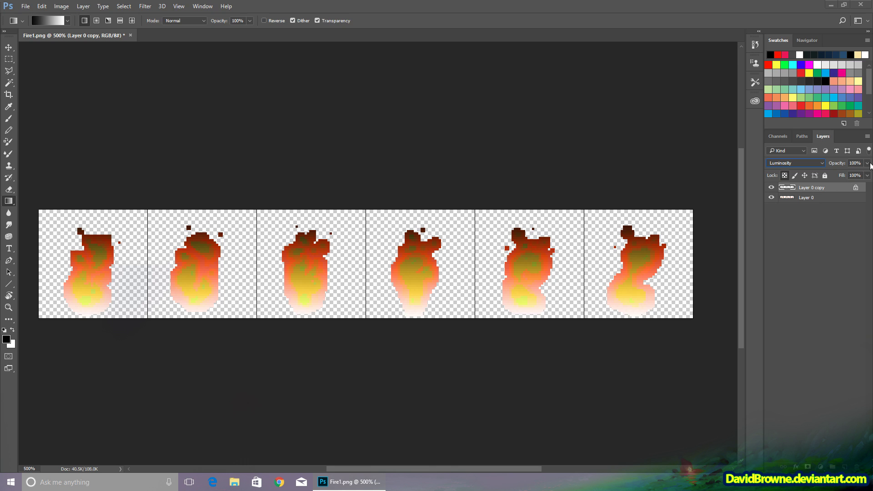
{"action": "left_click_drag", "start_coordinate": [848, 175], "coordinate": [867, 178]}
- Adjust the gradient copy with Levels, setting the output levels to 37 and 204
{"action": "left_click", "coordinate": [61, 6]}
{"action": "mouse_move", "coordinate": [73, 29]}
{"action": "left_click", "coordinate": [182, 40]}
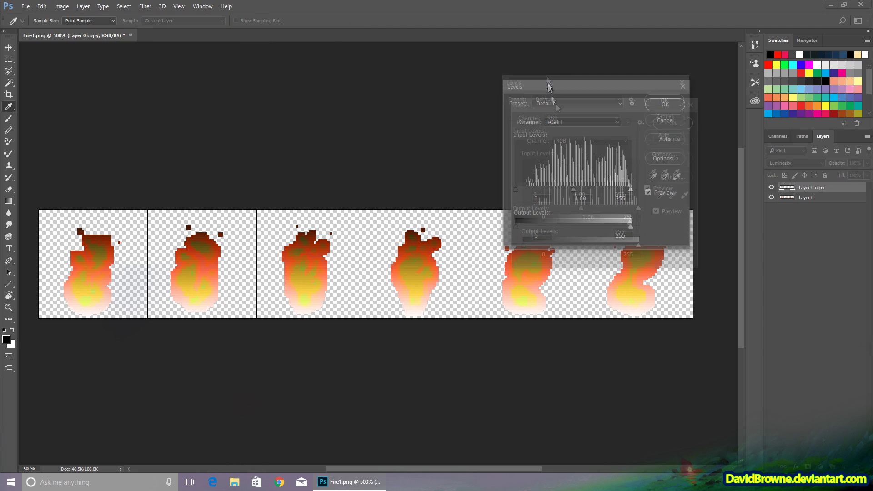
{"action": "left_click_drag", "start_coordinate": [630, 196], "coordinate": [611, 198]}
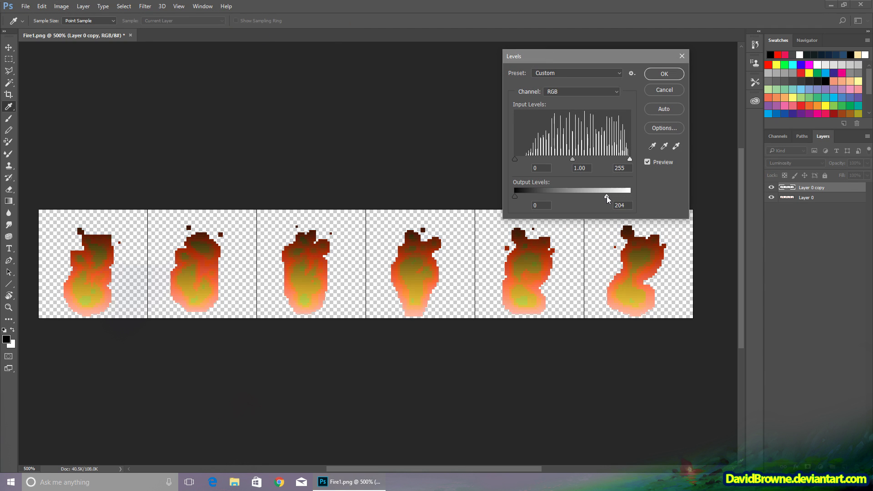
{"action": "left_click_drag", "start_coordinate": [516, 196], "coordinate": [532, 196]}
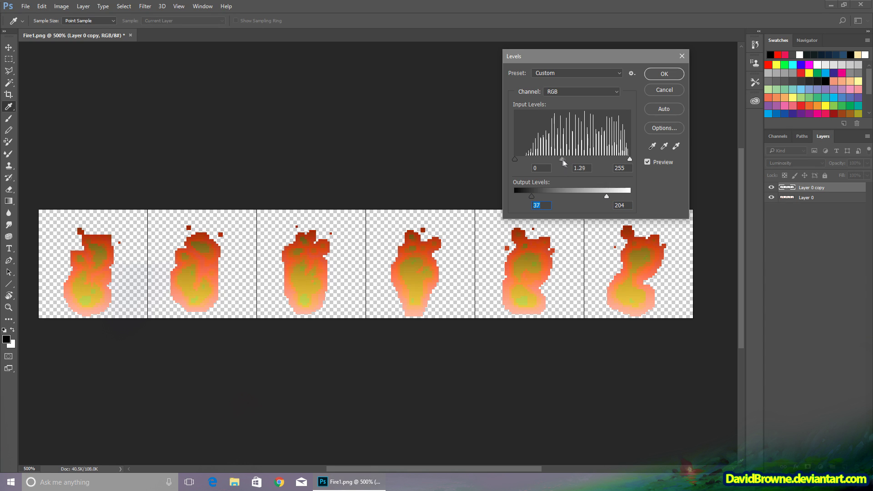
{"action": "left_click", "coordinate": [569, 160]}
{"action": "left_click", "coordinate": [664, 74]}
- Try a new vertical gradient across the flames and reduce the copied layer's opacity to 50%
{"action": "key", "text": "g"}
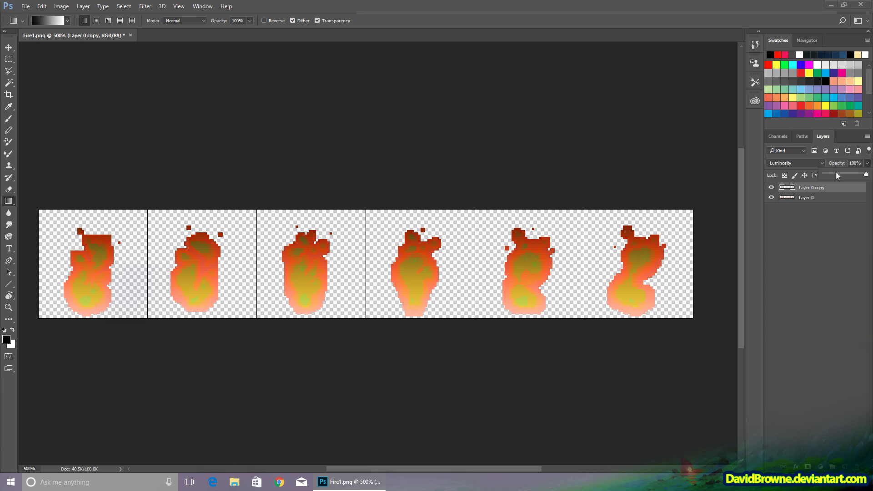
{"action": "left_click_drag", "start_coordinate": [837, 176], "coordinate": [872, 181]}
{"action": "left_click_drag", "start_coordinate": [366, 209], "coordinate": [377, 324]}
{"action": "key", "text": "ctrl+z"}
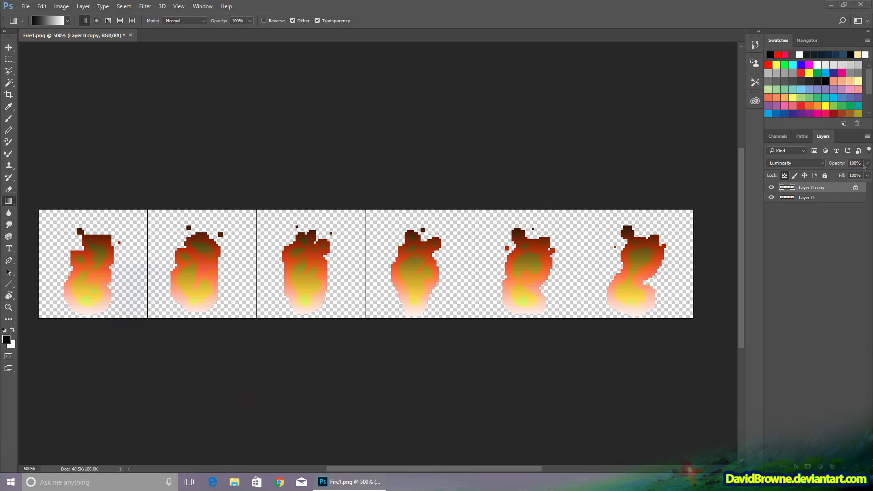
{"action": "left_click_drag", "start_coordinate": [838, 174], "coordinate": [845, 173]}
- Try other blend modes on the gradient copy, including Color Dodge and Linear Dodge (Add)
{"action": "left_click", "coordinate": [804, 164]}
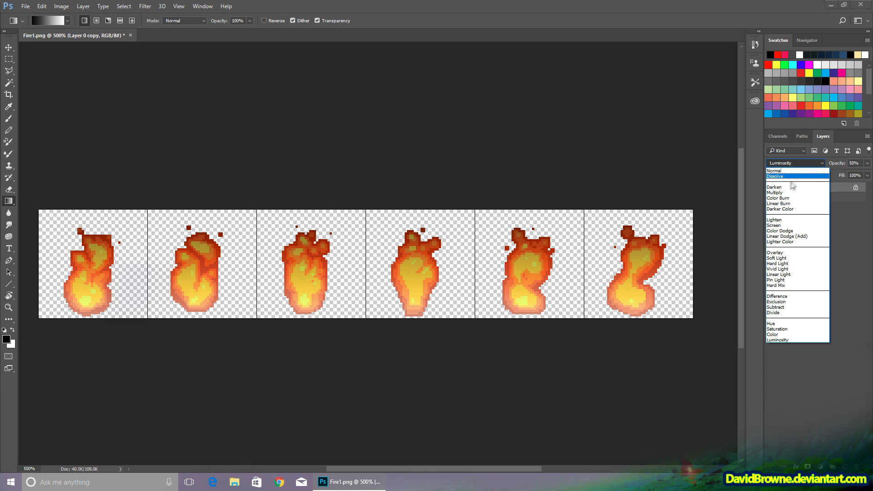
{"action": "left_click", "coordinate": [785, 184]}
{"action": "key", "text": "Down"}
{"action": "key", "text": "Down"}
{"action": "key", "text": "Down"}
{"action": "key", "text": "Down"}
{"action": "key", "text": "Down"}
{"action": "key", "text": "Down"}
{"action": "key", "text": "Down"}
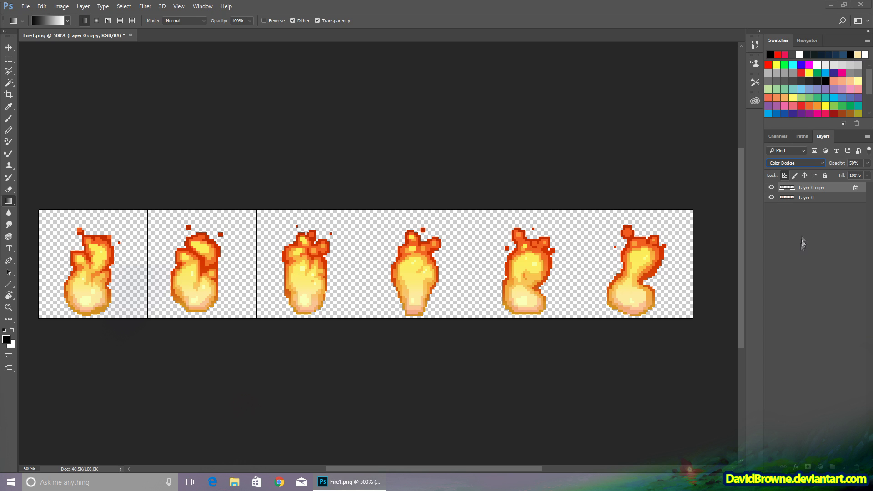
- Delete the gradient copy layer above the original flames
{"action": "left_click", "coordinate": [857, 467]}
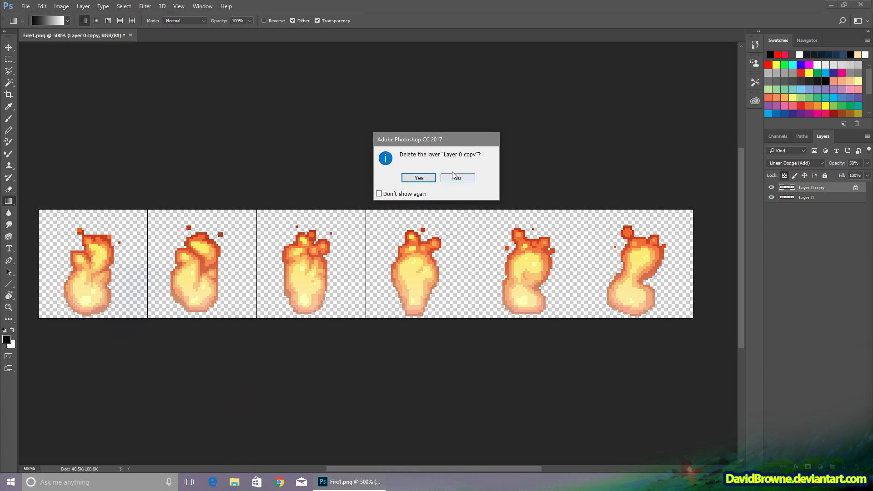
{"action": "left_click", "coordinate": [457, 177]}
{"action": "left_click", "coordinate": [857, 468]}
{"action": "key", "text": "Return"}
- Duplicate Layer 0 again and hide the original layer
{"action": "left_click", "coordinate": [84, 6]}
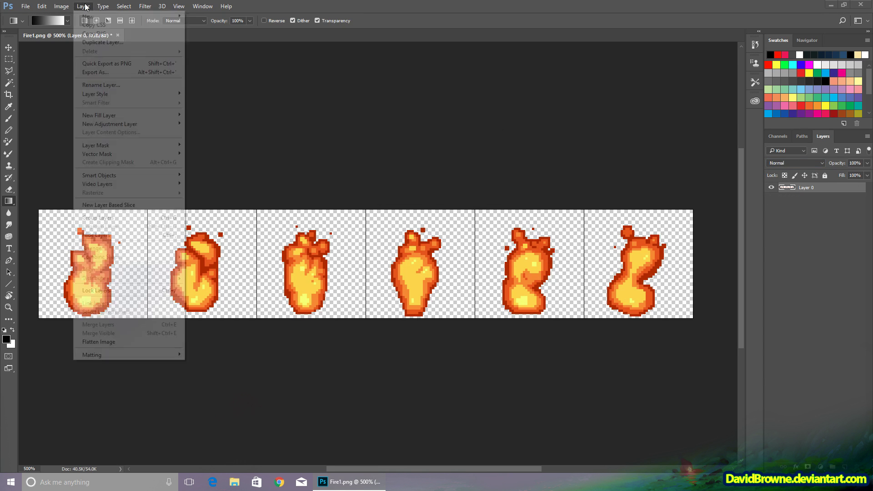
{"action": "left_click", "coordinate": [94, 43]}
{"action": "key", "text": "Return"}
{"action": "left_click", "coordinate": [771, 197]}
- Fade out the upper parts of all six flames on the copy with a soft eraser, lowering its opacity to 50%
{"action": "key", "text": "e"}
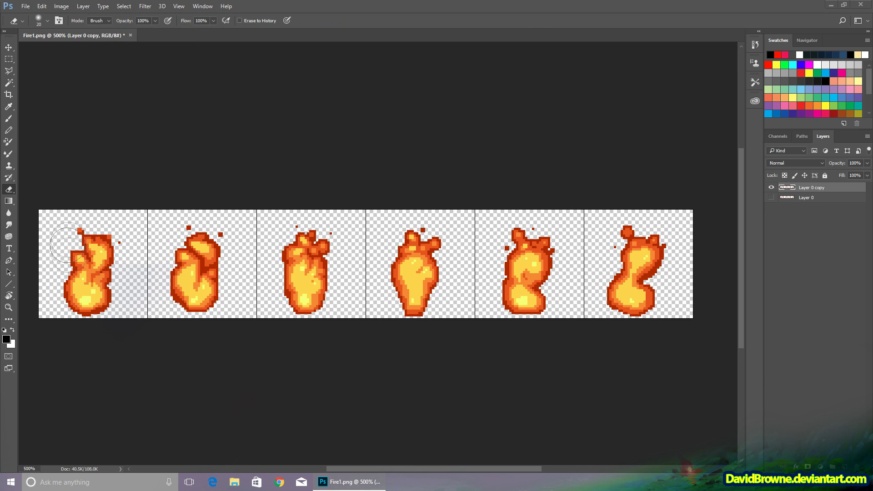
{"action": "mouse_move", "coordinate": [82, 242]}
{"action": "left_mouse_down"}
{"action": "mouse_move", "coordinate": [108, 230]}
{"action": "mouse_move", "coordinate": [303, 238]}
{"action": "mouse_move", "coordinate": [638, 221]}
{"action": "left_mouse_up"}
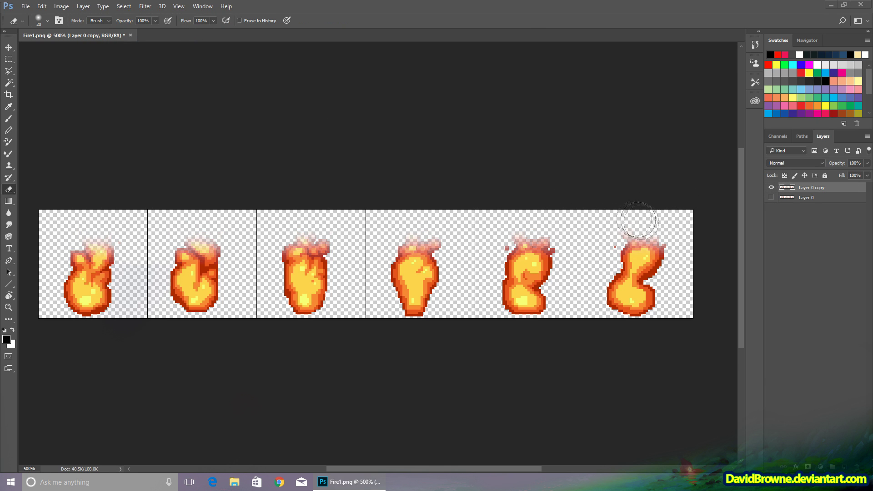
{"action": "key", "text": "5"}
{"action": "key", "text": "bracketright"}
{"action": "key", "text": "bracketright"}
{"action": "mouse_move", "coordinate": [629, 254]}
{"action": "left_mouse_down"}
{"action": "mouse_move", "coordinate": [643, 205]}
{"action": "mouse_move", "coordinate": [357, 238]}
{"action": "mouse_move", "coordinate": [95, 253]}
{"action": "mouse_move", "coordinate": [672, 228]}
{"action": "left_mouse_up"}
{"action": "key", "text": "bracketleft"}
{"action": "key", "text": "bracketleft"}
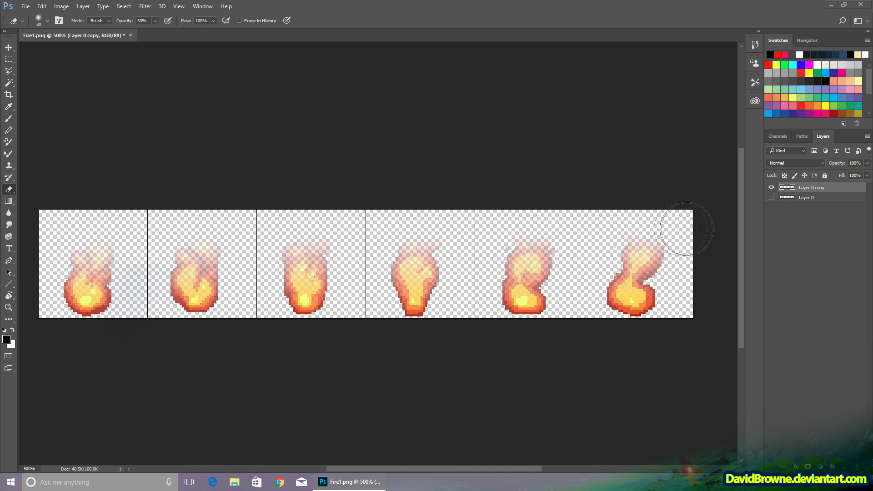
{"action": "left_click_drag", "start_coordinate": [178, 225], "coordinate": [729, 230]}
- Show the original layer again and try Color Dodge and Screen blending on the faded copy
{"action": "left_click", "coordinate": [771, 197]}
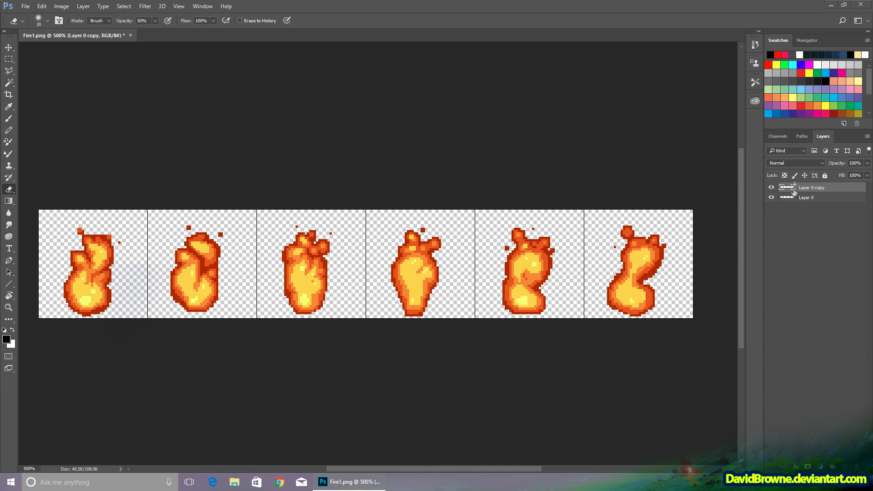
{"action": "left_click", "coordinate": [796, 163]}
{"action": "left_click", "coordinate": [797, 205]}
{"action": "key", "text": "Down"}
{"action": "key", "text": "Down"}
{"action": "key", "text": "Down"}
{"action": "key", "text": "Down"}
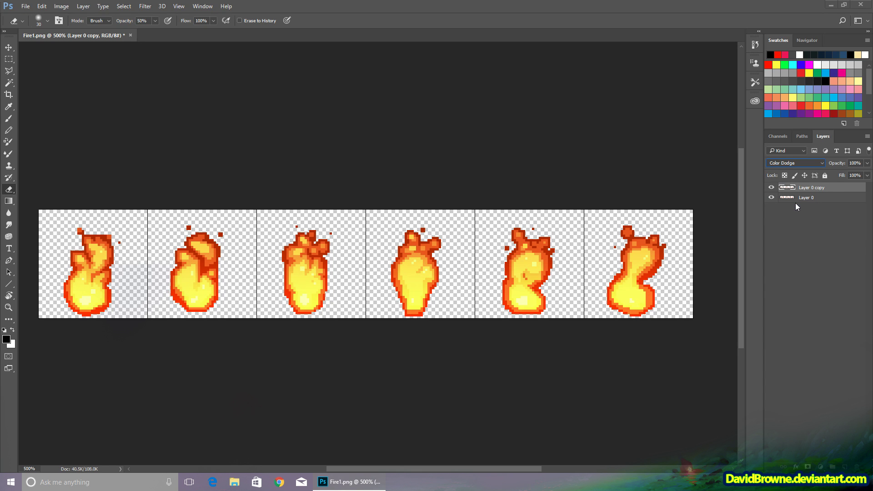
{"action": "key", "text": "Up"}
- Try Vivid Light blending on the faded copy, then set its blend mode to Lighter Color
{"action": "left_click", "coordinate": [795, 163]}
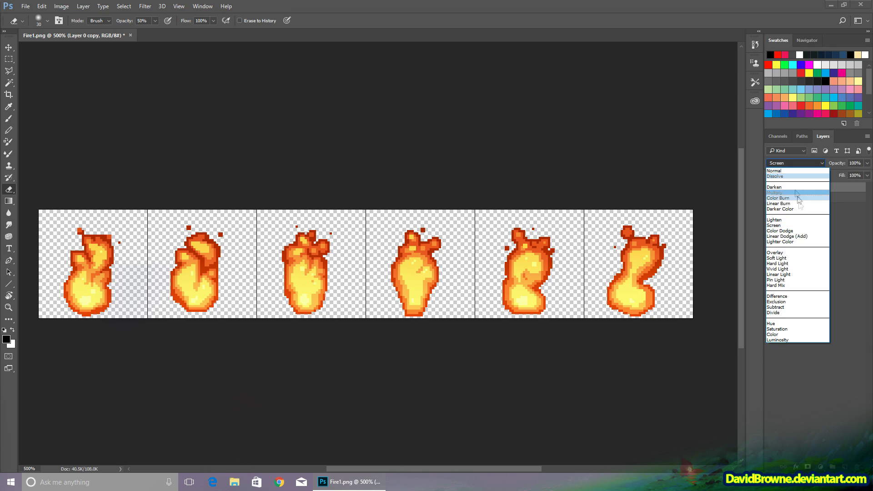
{"action": "left_click", "coordinate": [796, 242]}
{"action": "key", "text": "Down"}
{"action": "key", "text": "Down"}
{"action": "key", "text": "Down"}
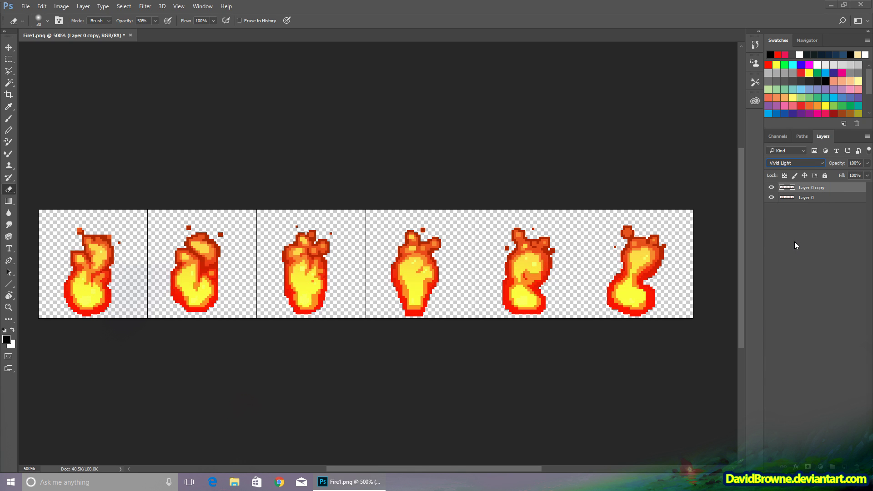
{"action": "left_click", "coordinate": [796, 163]}
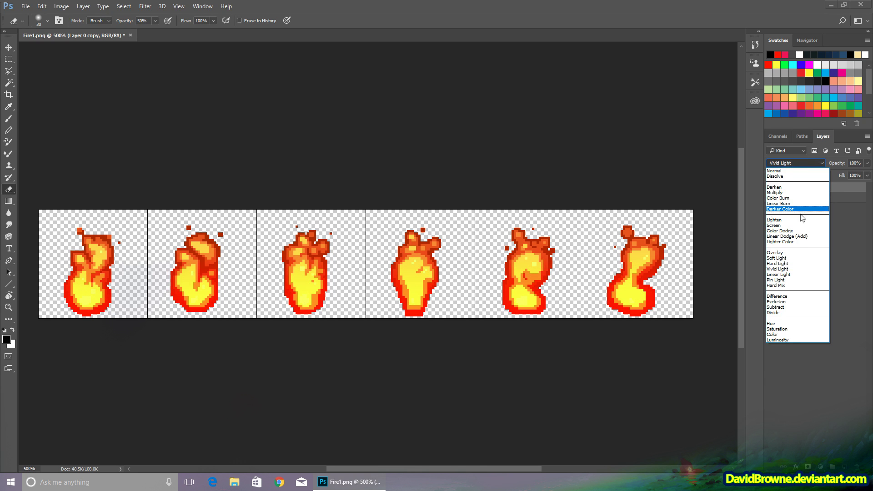
{"action": "left_click", "coordinate": [795, 242]}
- Raise the faded copy's lightness slightly with a Hue/Saturation adjustment
{"action": "left_click", "coordinate": [61, 6]}
{"action": "mouse_move", "coordinate": [77, 27]}
{"action": "left_click", "coordinate": [200, 76]}
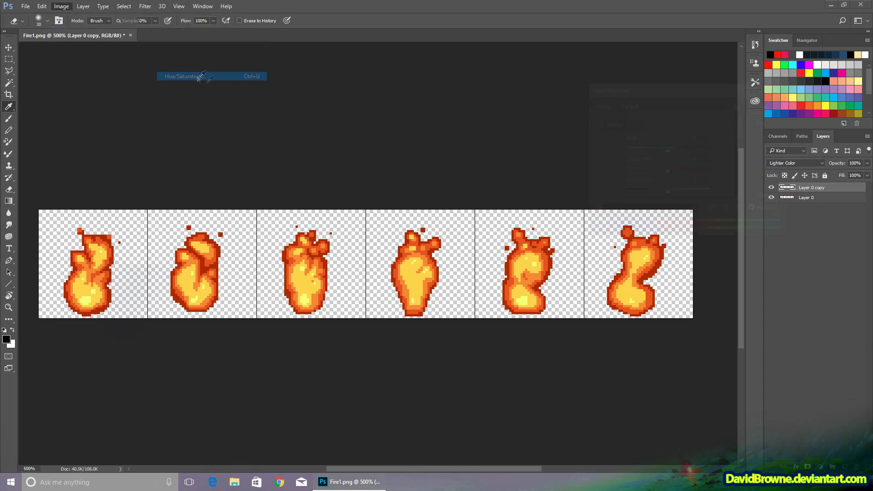
{"action": "left_click_drag", "start_coordinate": [668, 193], "coordinate": [680, 192]}
{"action": "key", "text": "Return"}
- Add another full-flame copy as the top layer and erase the lower part of every flame with a soft 40 px eraser at 100% opacity
{"action": "key", "text": "ctrl+j"}
{"action": "key", "text": "e"}
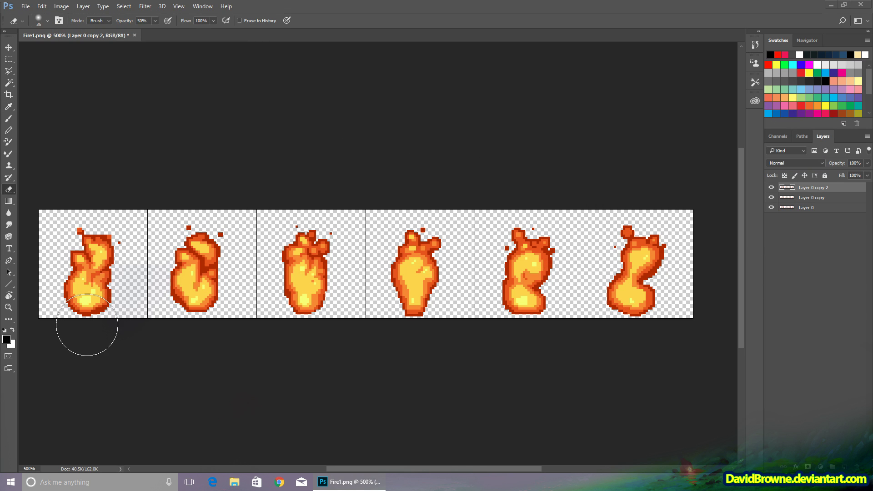
{"action": "key", "text": "0"}
{"action": "key", "text": "bracketright"}
{"action": "left_click", "coordinate": [79, 321]}
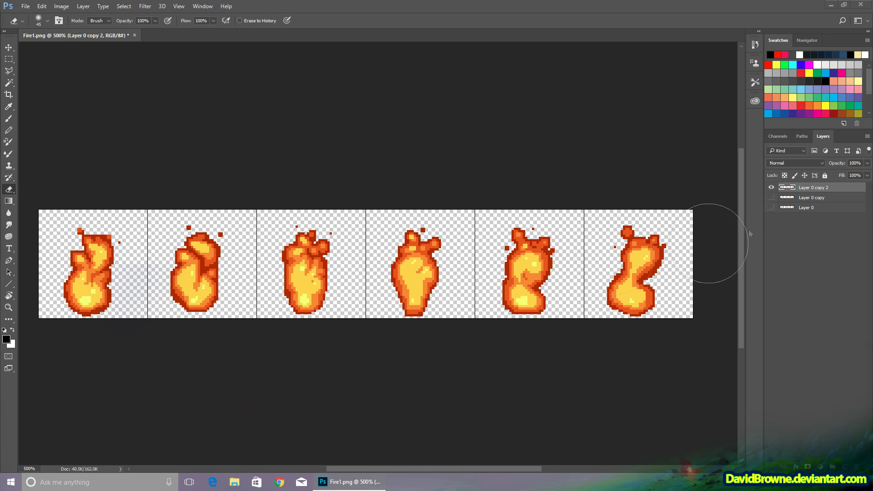
{"action": "key", "text": "bracketleft"}
{"action": "left_click_drag", "start_coordinate": [70, 314], "coordinate": [707, 304]}
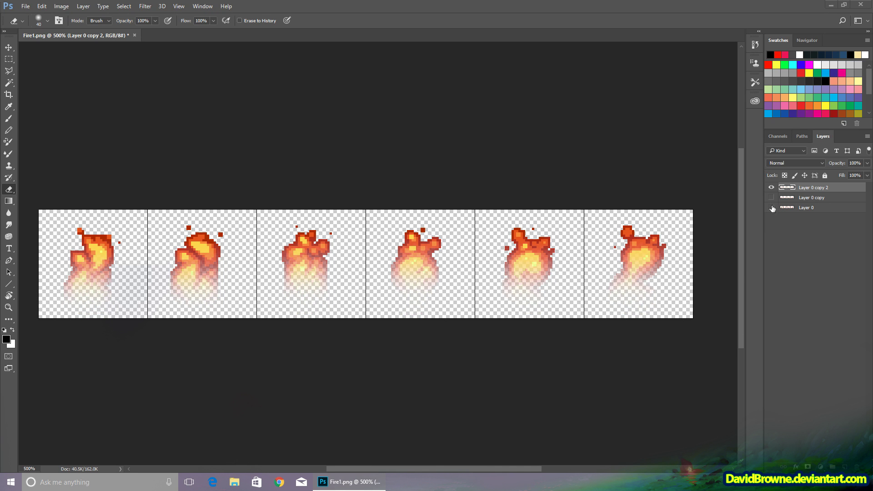
- Show the two lower flame layers again and set the top layer's blend mode to Darken
{"action": "left_click_drag", "start_coordinate": [773, 208], "coordinate": [771, 197]}
{"action": "left_click", "coordinate": [796, 163]}
{"action": "left_click", "coordinate": [782, 182]}
- Darken the upper flames on the top layer with a Levels adjustment, setting the output white level to 174
{"action": "left_click", "coordinate": [61, 6]}
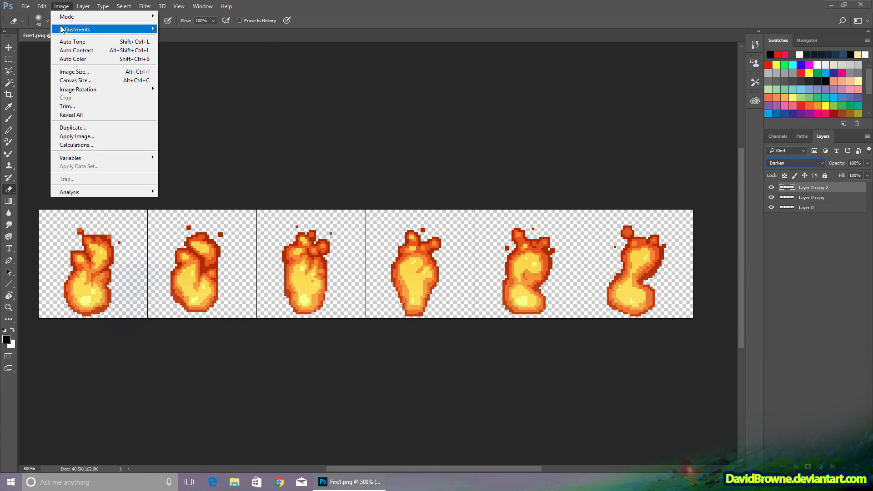
{"action": "mouse_move", "coordinate": [62, 30]}
{"action": "left_click", "coordinate": [173, 37]}
{"action": "left_click_drag", "start_coordinate": [629, 197], "coordinate": [593, 197]}
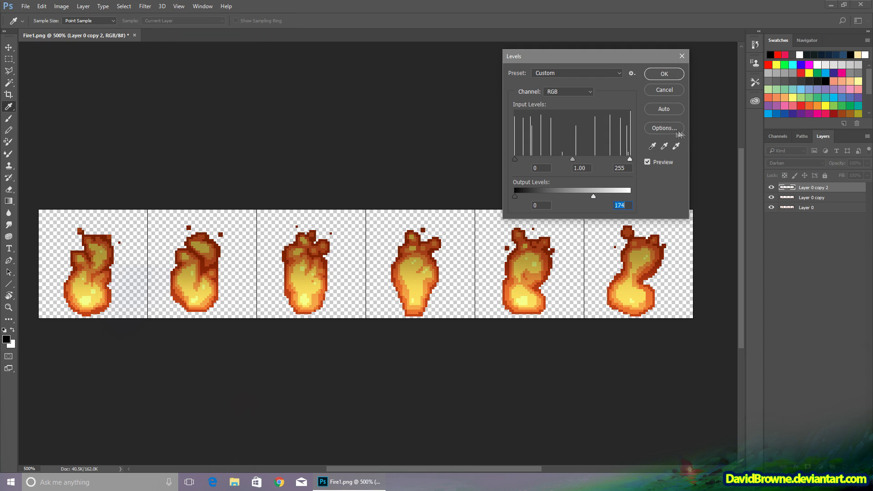
{"action": "left_click", "coordinate": [664, 74]}
{"action": "key", "text": "e"}
- Tone the top layer with Hue/Saturation, setting hue to -13 and saturation to +5 and adjusting the lightness slightly
{"action": "left_click", "coordinate": [62, 6]}
{"action": "mouse_move", "coordinate": [75, 29]}
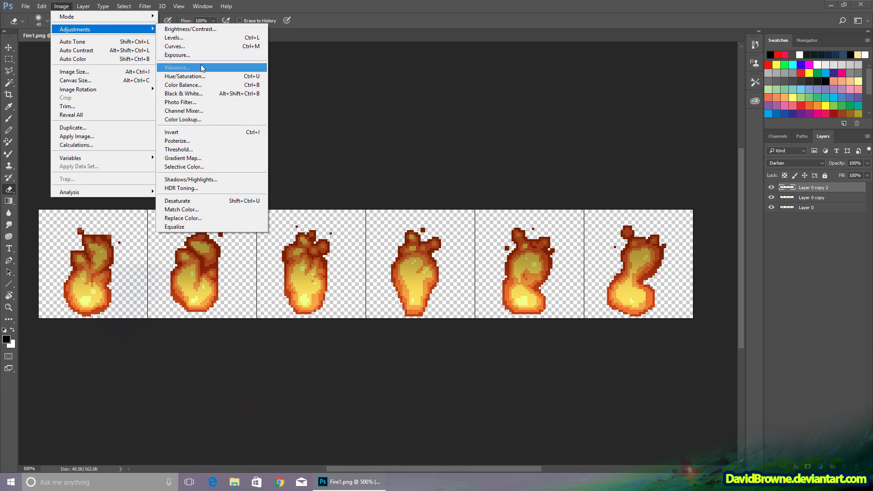
{"action": "left_click", "coordinate": [184, 76]}
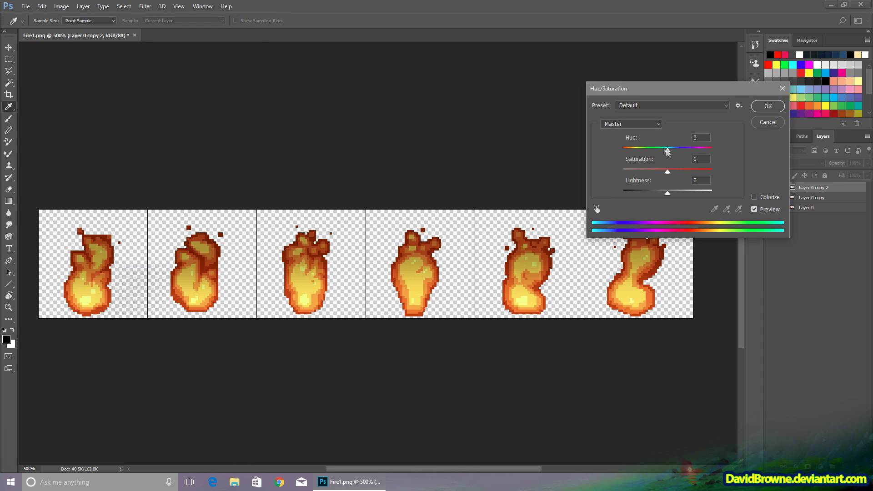
{"action": "left_click_drag", "start_coordinate": [671, 152], "coordinate": [665, 157]}
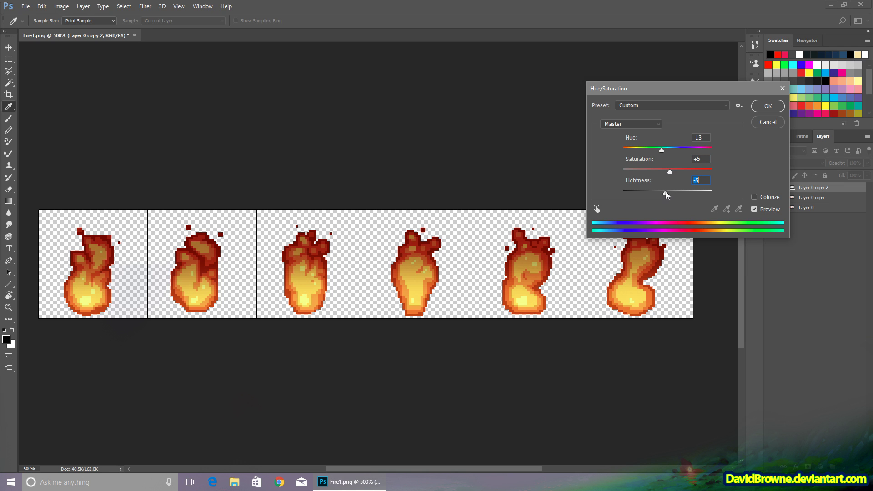
{"action": "left_click", "coordinate": [758, 110]}
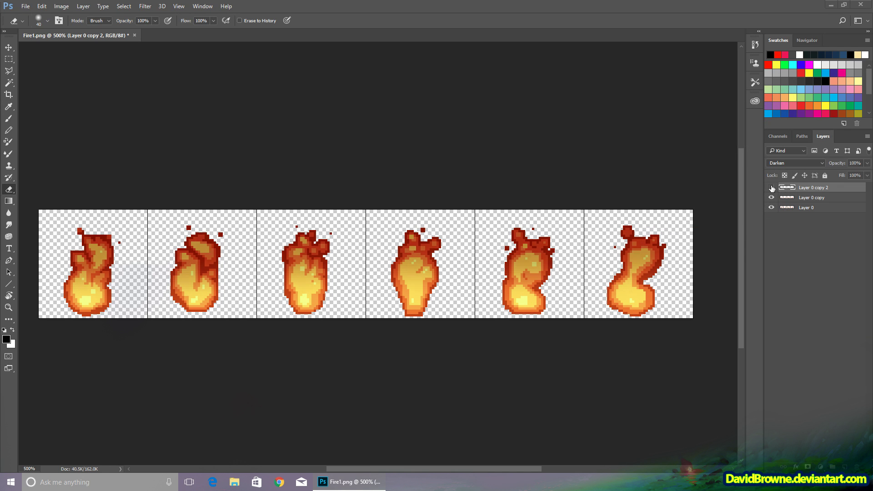
- Try Color Burn and Multiply blending on the top layer
{"action": "left_click", "coordinate": [770, 164]}
{"action": "left_click", "coordinate": [781, 195]}
{"action": "key", "text": "Down"}
{"action": "key", "text": "Down"}
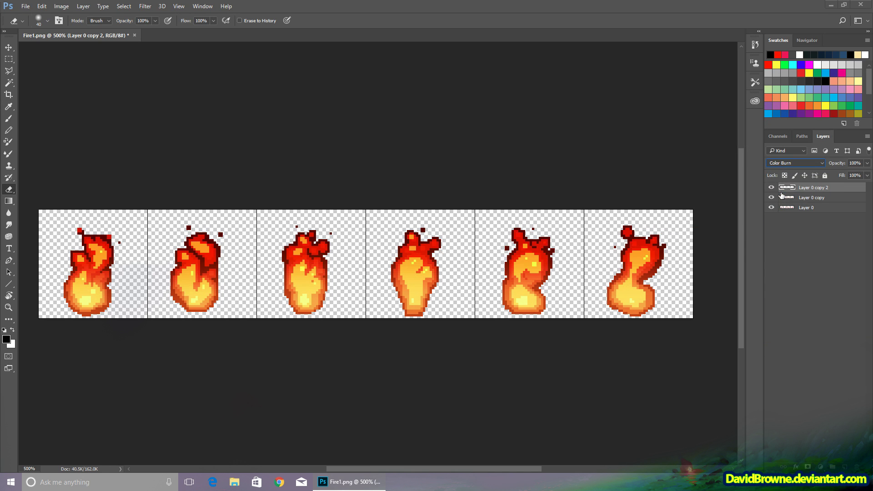
{"action": "key", "text": "Up"}
{"action": "key", "text": "Up"}
{"action": "key", "text": "Up"}
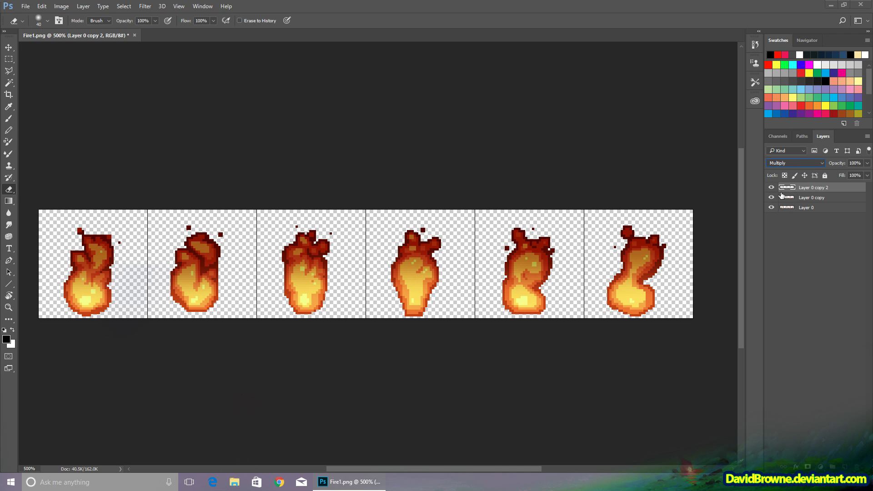
- Set the top layer's opacity to 73% in Darken mode and merge all three flame layers into one
{"action": "left_click_drag", "start_coordinate": [859, 176], "coordinate": [856, 178]}
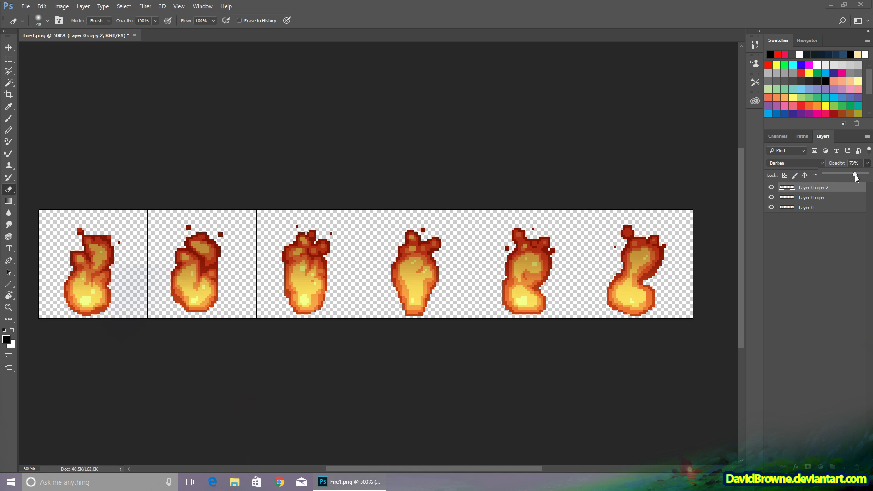
{"action": "left_click", "coordinate": [820, 208]}
{"action": "left_click", "coordinate": [814, 190], "text": "shift"}
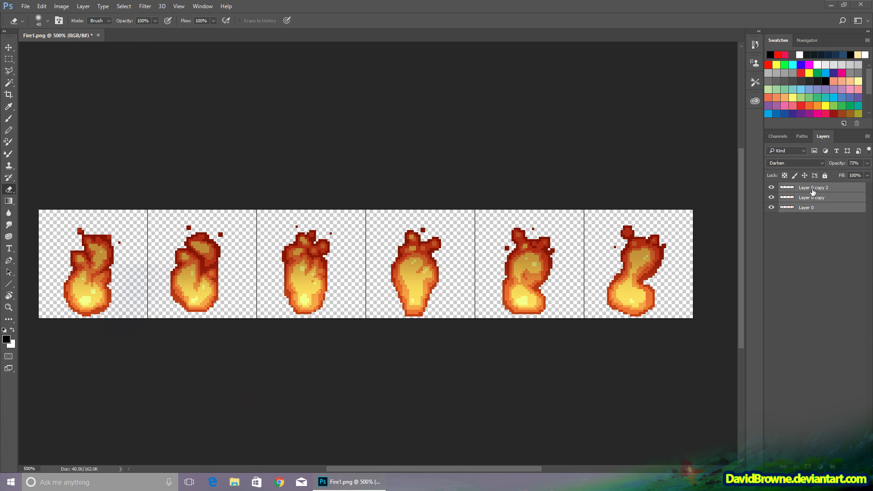
{"action": "key", "text": "ctrl+e"}
- Duplicate the merged flame layer and apply a 1-pixel Gaussian Blur to the copy
{"action": "left_click", "coordinate": [84, 6]}
{"action": "left_click", "coordinate": [98, 45]}
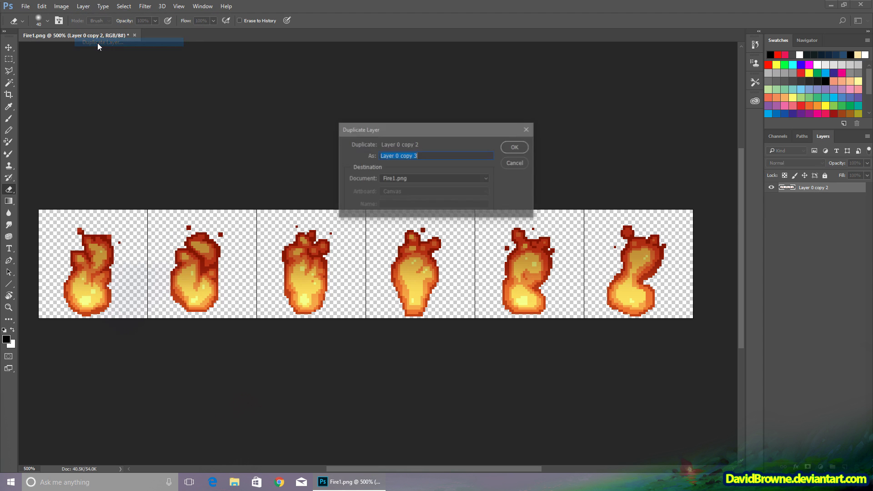
{"action": "key", "text": "Return"}
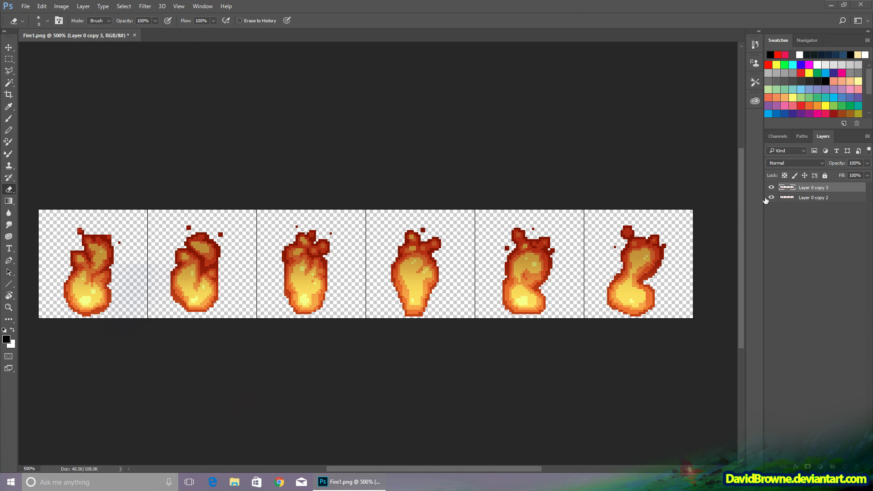
{"action": "left_click", "coordinate": [145, 6]}
{"action": "mouse_move", "coordinate": [191, 109]}
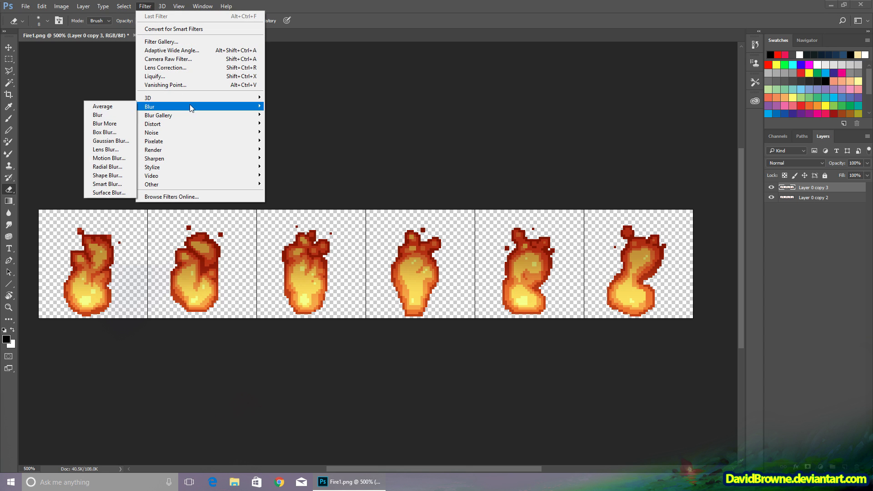
{"action": "left_click", "coordinate": [111, 141]}
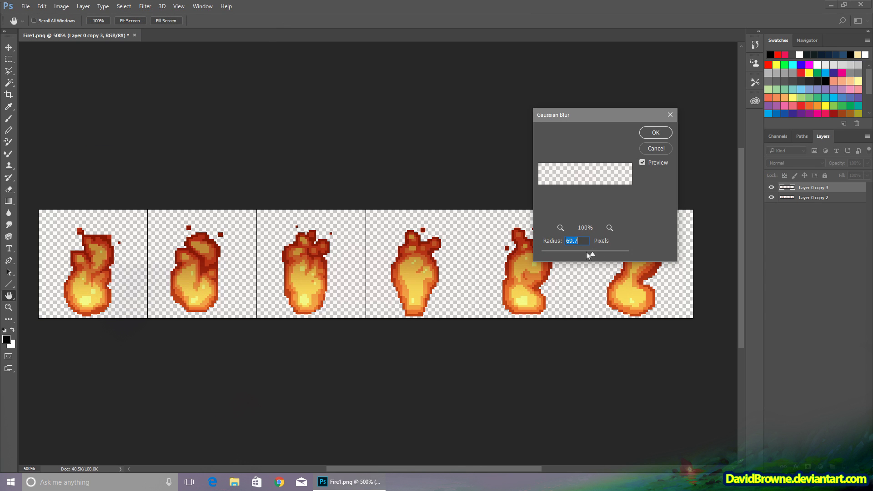
{"action": "type", "text": "1"}
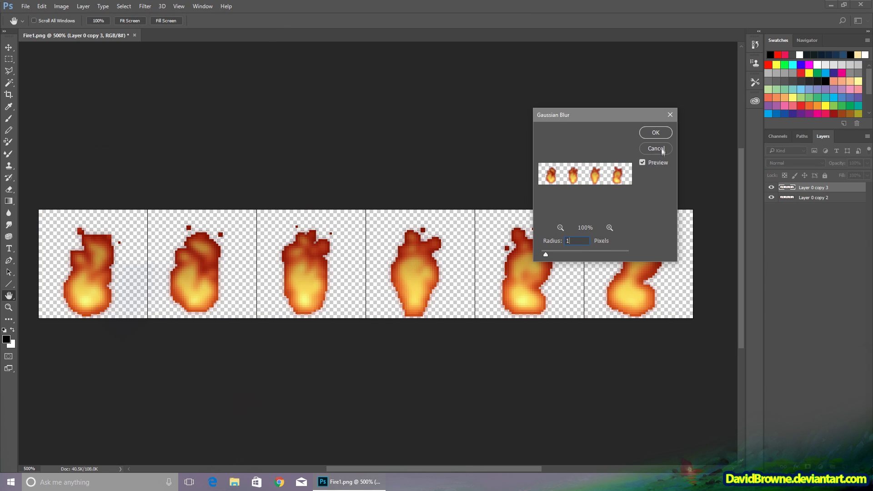
{"action": "left_click", "coordinate": [655, 133]}
{"action": "key", "text": "e"}
- Strengthen the blurred glow by duplicating it and merging the copies, and move it beneath the sharp flame layer
{"action": "left_click", "coordinate": [91, 9]}
{"action": "left_click", "coordinate": [99, 42]}
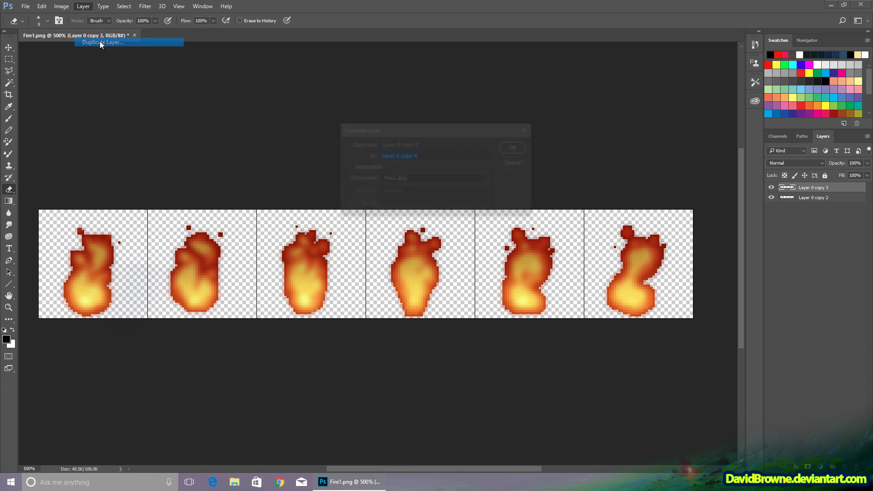
{"action": "key", "text": "Return"}
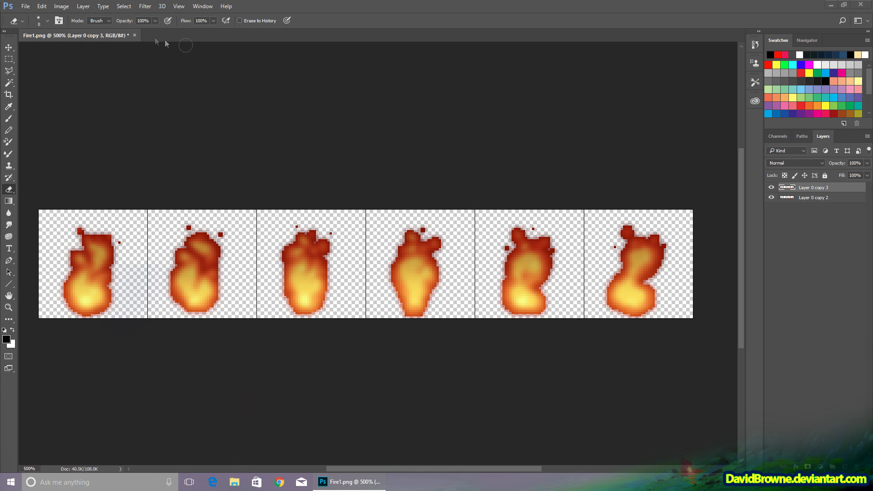
{"action": "left_click", "coordinate": [83, 6]}
{"action": "left_click", "coordinate": [97, 41]}
{"action": "key", "text": "Return"}
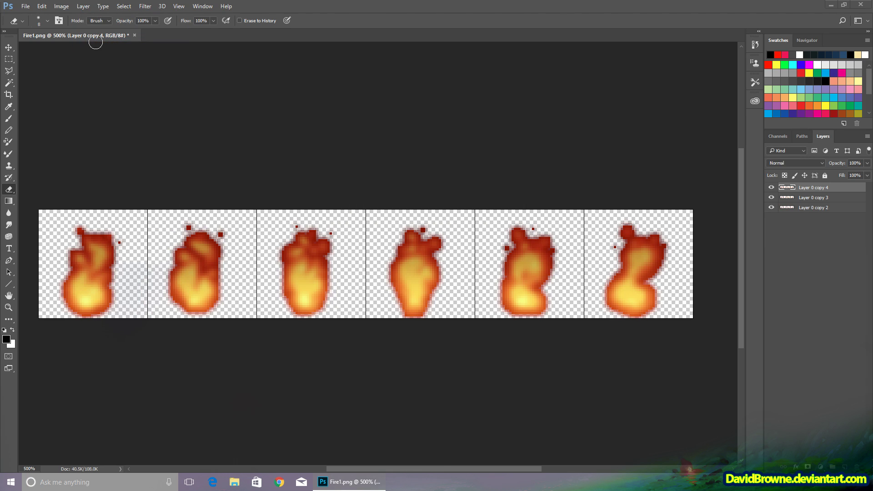
{"action": "left_click_drag", "start_coordinate": [809, 188], "coordinate": [812, 203]}
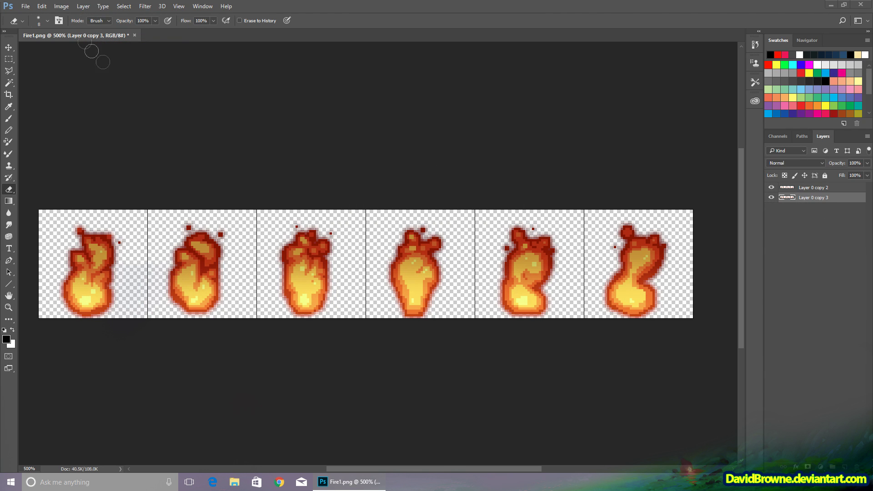
- Try to raise the blurred glow layer's saturation with a Hue/Saturation adjustment
{"action": "left_click", "coordinate": [62, 6]}
{"action": "mouse_move", "coordinate": [113, 27]}
{"action": "left_click", "coordinate": [214, 76]}
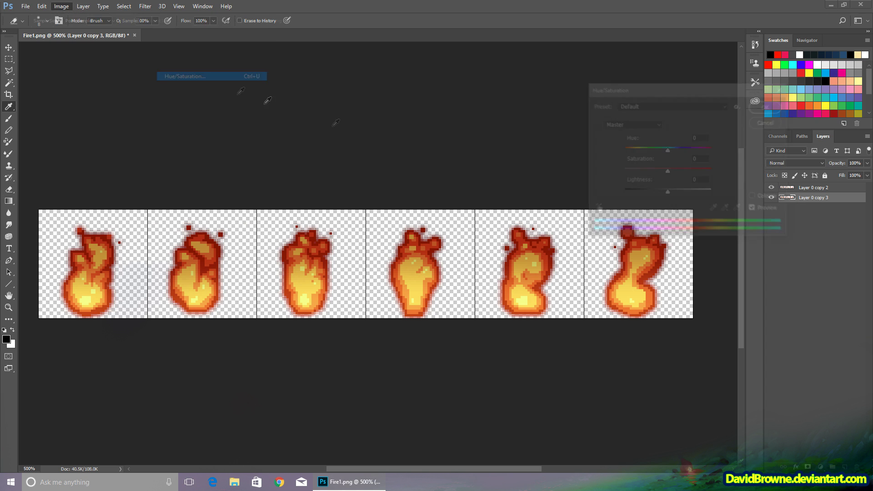
{"action": "left_click_drag", "start_coordinate": [668, 171], "coordinate": [681, 174]}
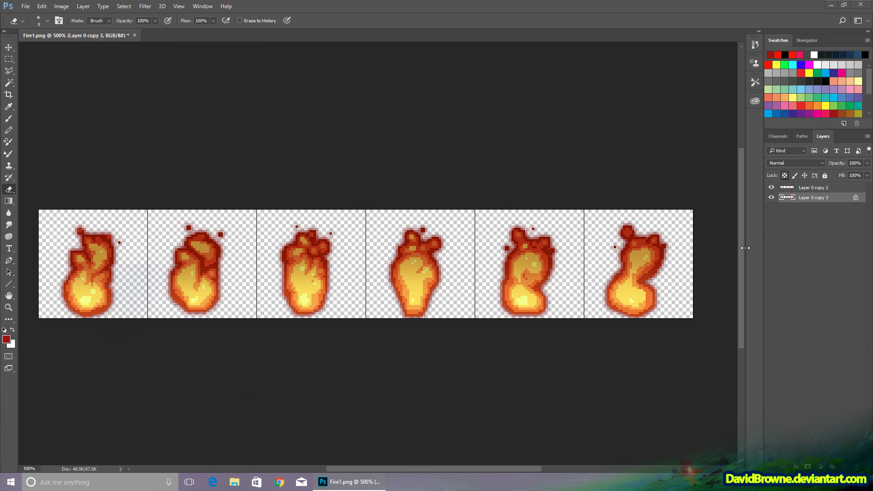
- Compare the flames with the sharp layer hidden and shown, and try Lighten blending on it
{"action": "left_click", "coordinate": [772, 188]}
{"action": "left_click", "coordinate": [772, 188]}
{"action": "left_click", "coordinate": [807, 187]}
{"action": "left_click", "coordinate": [791, 163]}
{"action": "left_click", "coordinate": [787, 213]}
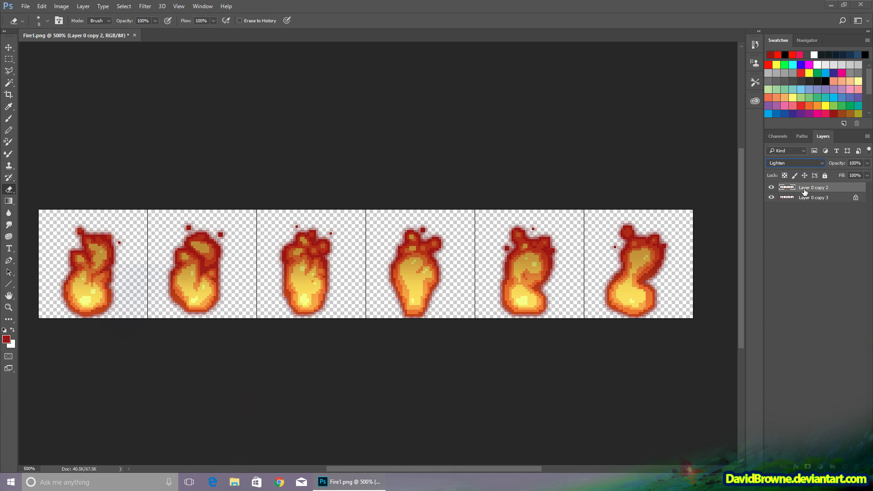
- Check the glow layer by hiding and showing it, and reduce its opacity to about 43%
{"action": "left_click", "coordinate": [771, 198]}
{"action": "left_click", "coordinate": [772, 198]}
{"action": "left_click", "coordinate": [799, 198]}
{"action": "left_click", "coordinate": [868, 163]}
{"action": "left_click_drag", "start_coordinate": [869, 174], "coordinate": [842, 174]}
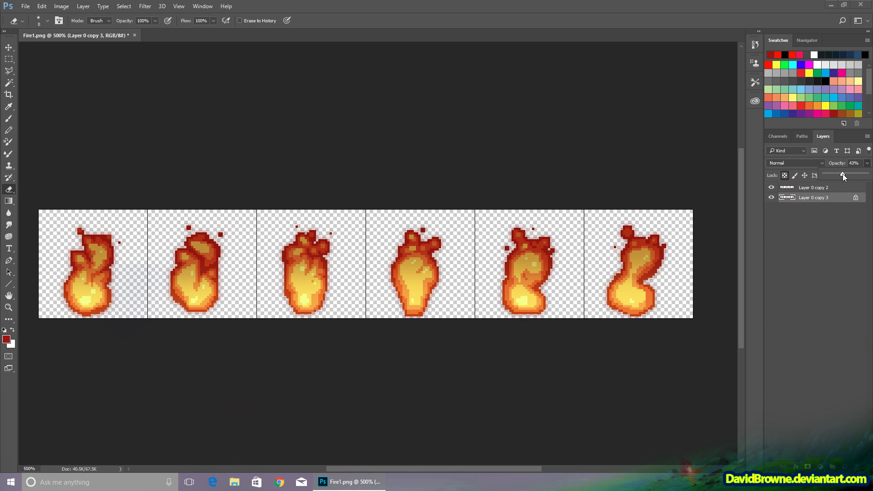
- Set the sharp top layer's blend mode back to Normal
{"action": "left_click", "coordinate": [801, 187]}
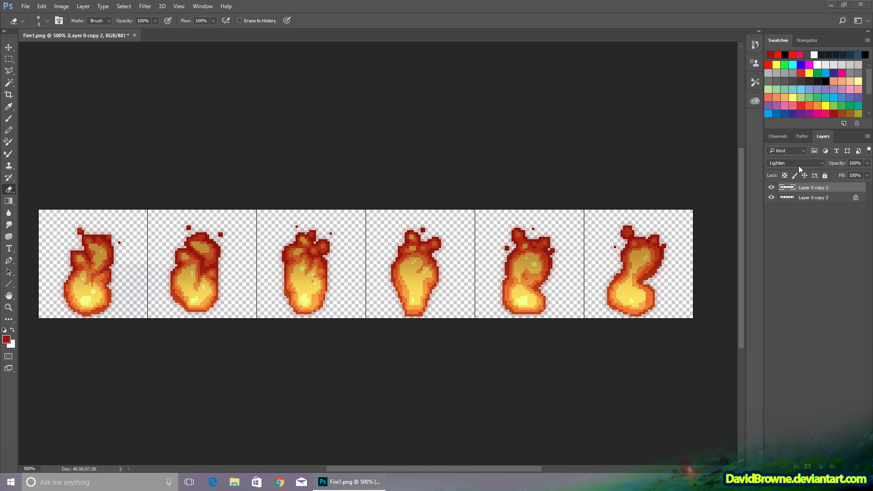
{"action": "left_click", "coordinate": [799, 163]}
{"action": "left_click", "coordinate": [798, 179]}
- Save a copy of the spritesheet as a PNG named Fire2 in the Pixel art folder
{"action": "left_click", "coordinate": [26, 6]}
{"action": "left_click", "coordinate": [50, 106]}
{"action": "left_click", "coordinate": [129, 211]}
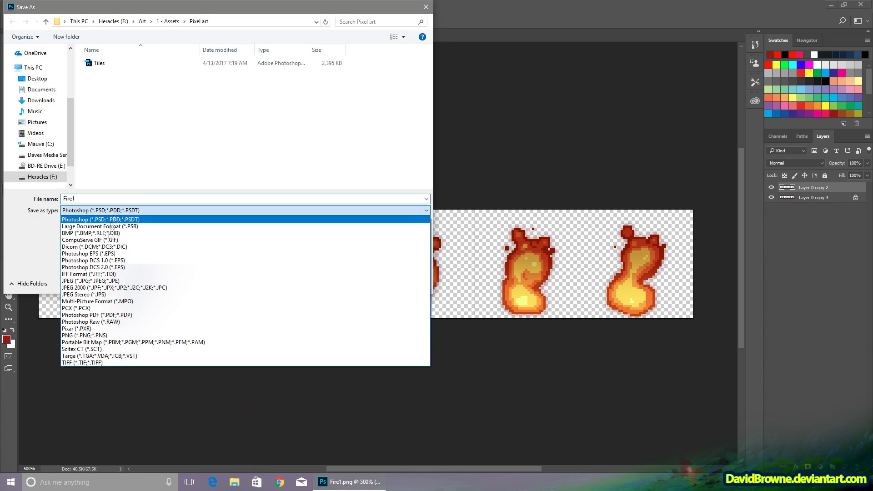
{"action": "left_click", "coordinate": [99, 336]}
{"action": "left_click", "coordinate": [100, 199]}
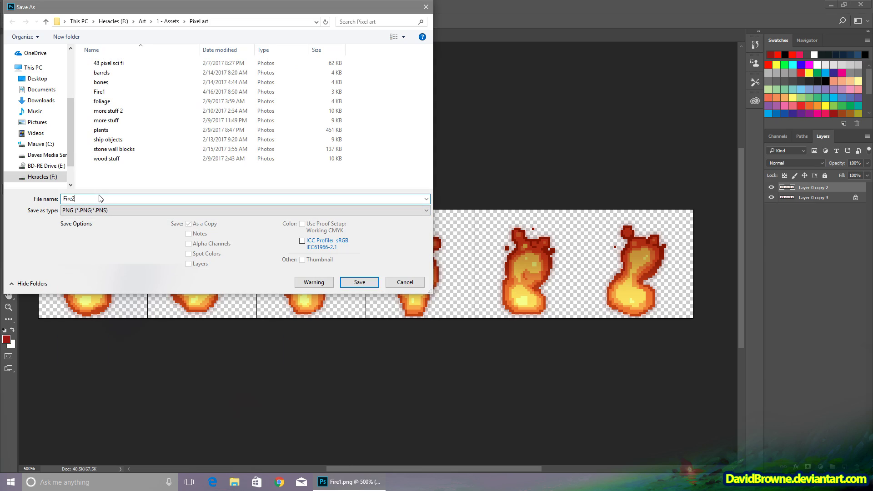
{"action": "type", "text": "2"}
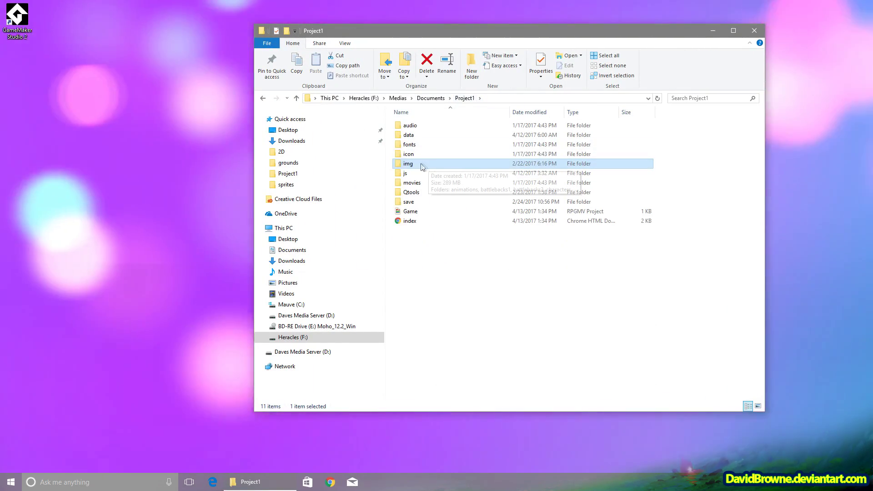
- In File Explorer, open the custom subfolder of Project1's img/doodads folder and view the existing Fire [4x1] image
{"action": "double_click", "coordinate": [414, 165]}
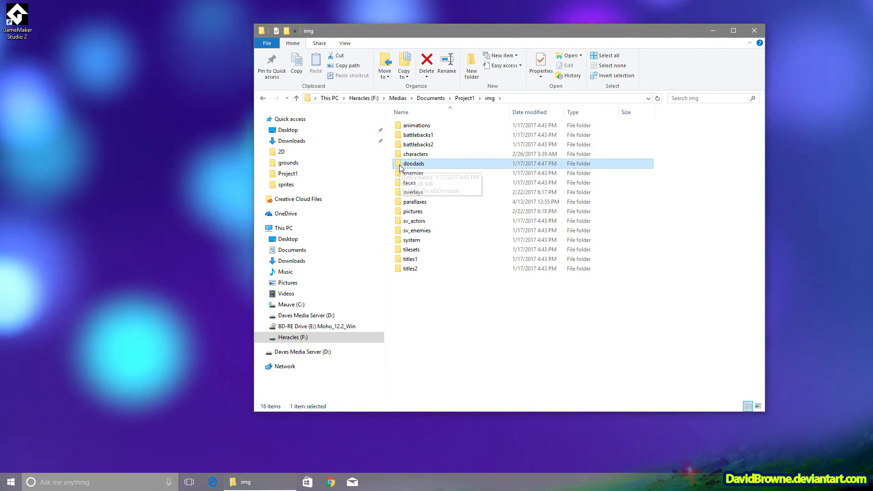
{"action": "double_click", "coordinate": [415, 164]}
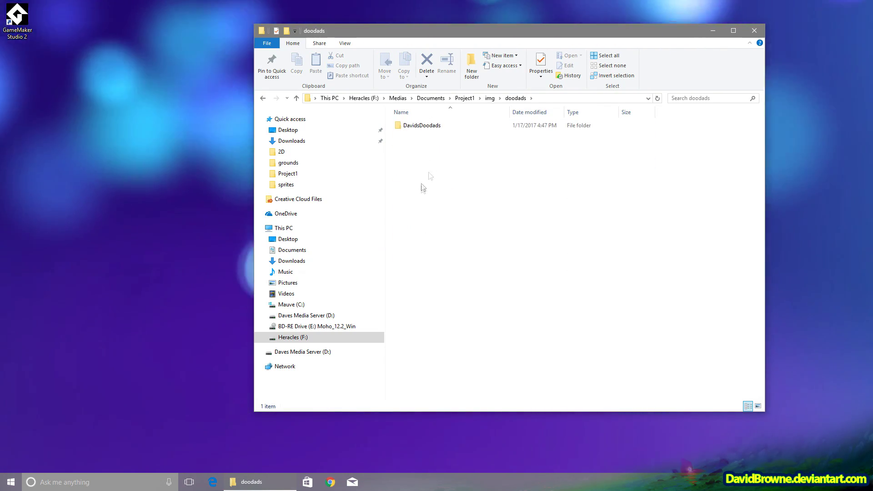
{"action": "left_click", "coordinate": [402, 129]}
{"action": "double_click", "coordinate": [402, 129]}
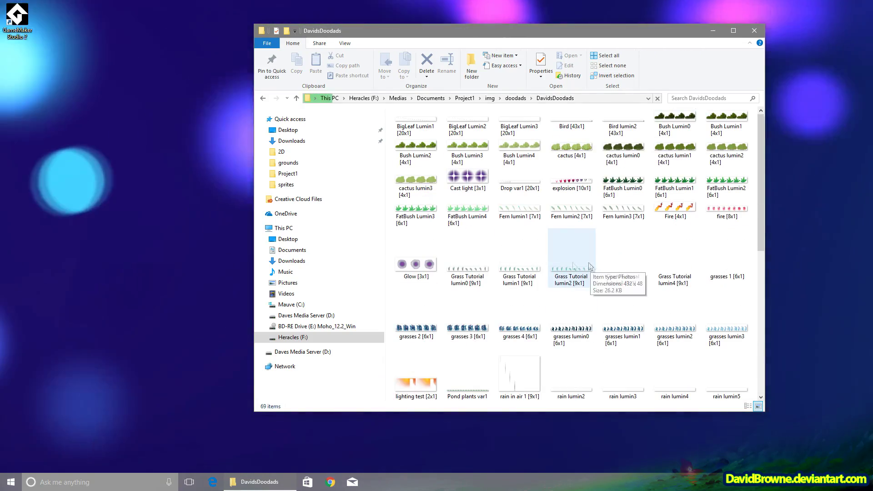
{"action": "double_click", "coordinate": [681, 210]}
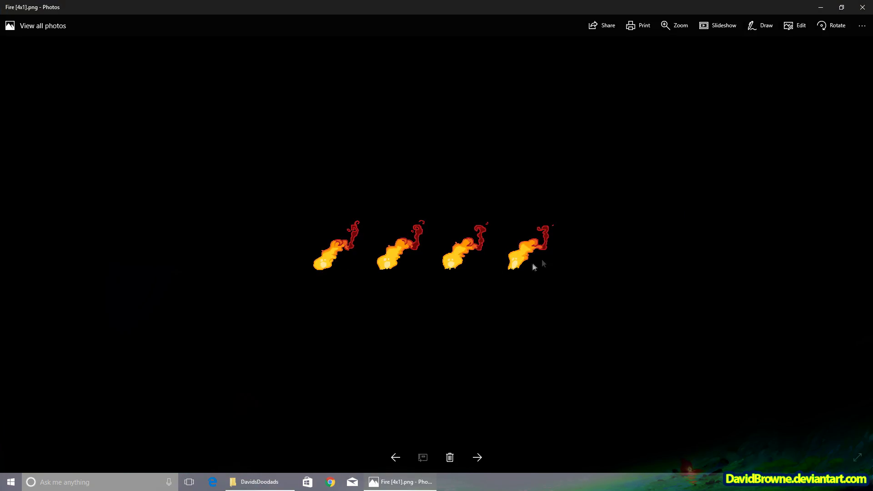
{"action": "left_click", "coordinate": [859, 14]}
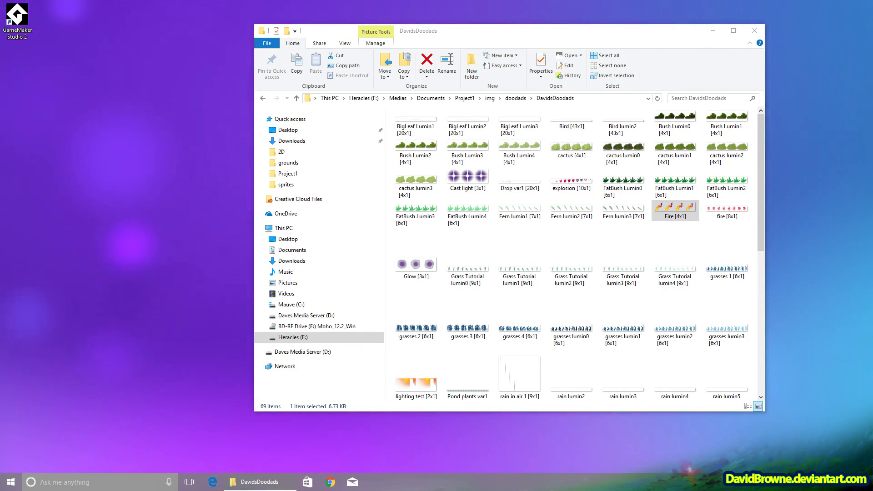
- Copy the Fire1 and Fire2 spritesheets into the custom doodads folder and select the existing Fire [4x1] file
{"action": "left_click_drag", "start_coordinate": [0, 227], "coordinate": [455, 248]}
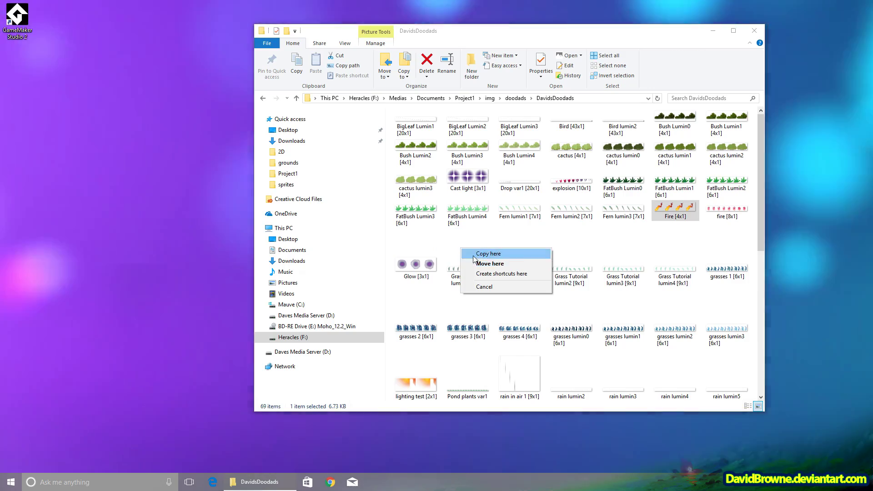
{"action": "left_click", "coordinate": [475, 259]}
{"action": "left_click", "coordinate": [460, 265]}
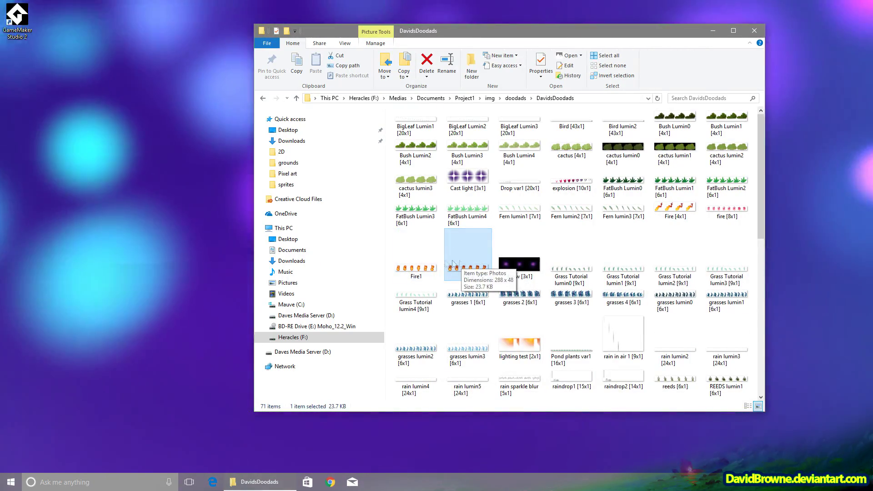
{"action": "left_click", "coordinate": [669, 224]}
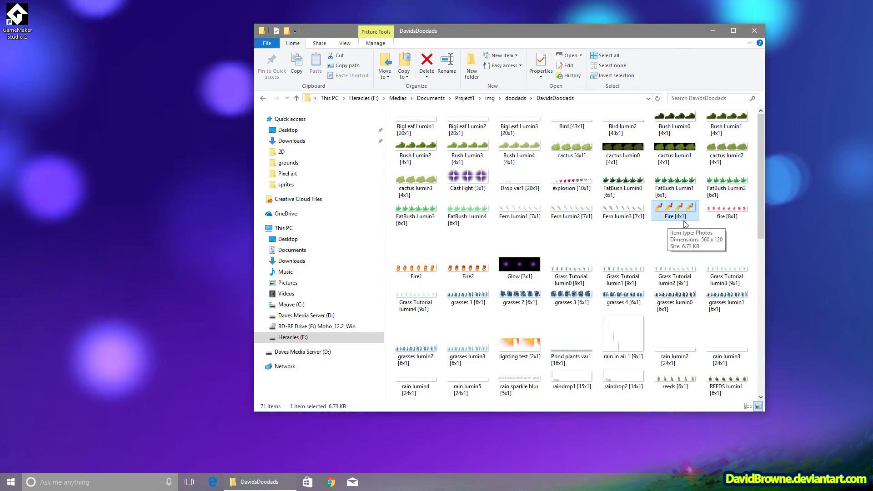
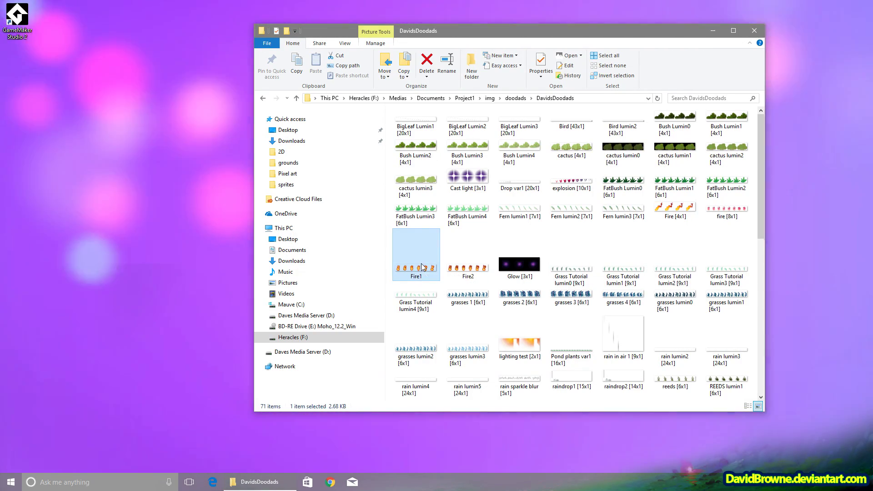
- Rename the Fire1 spritesheet to Fire1[6x1] in the DavidsDoodads folder
{"action": "right_click", "coordinate": [421, 269]}
{"action": "left_click", "coordinate": [380, 244]}
{"action": "left_click", "coordinate": [425, 275]}
{"action": "type", "text": "[4x1]"}
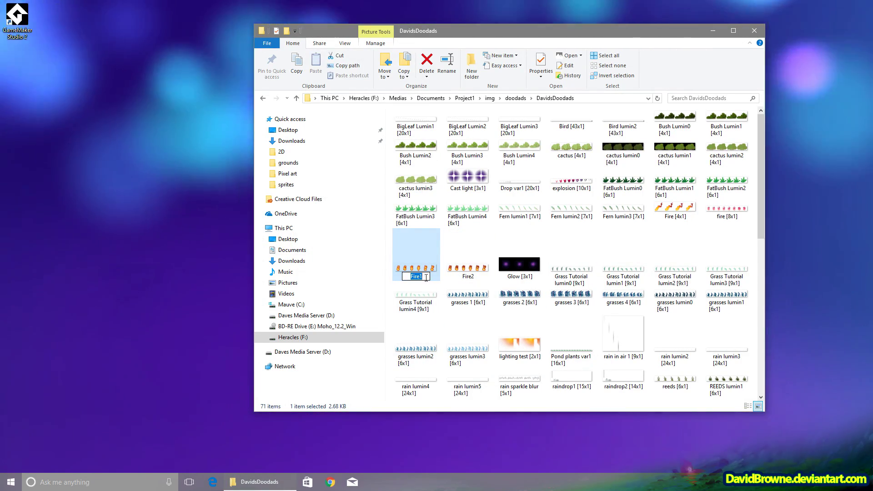
{"action": "key", "text": "BackSpace"}
{"action": "key", "text": "BackSpace"}
{"action": "type", "text": "6x"}
{"action": "key", "text": "Return"}
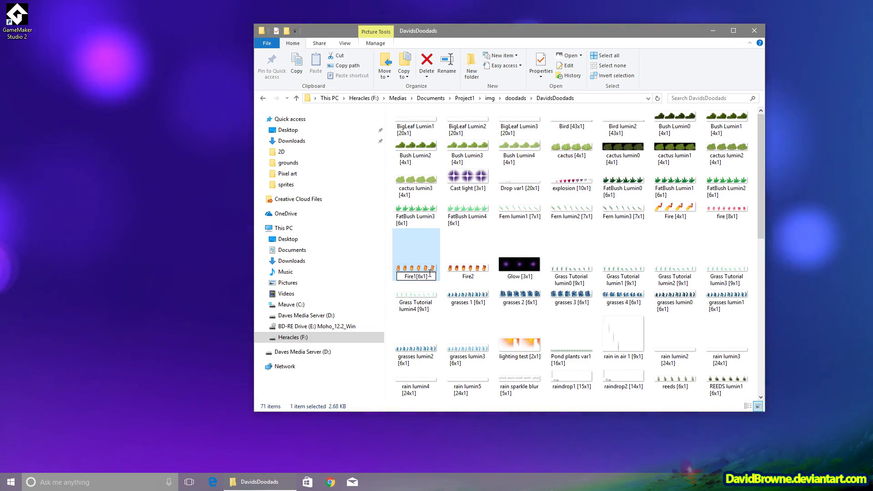
- Rename the Fire2 spritesheet to Fire2[6x1]
{"action": "right_click", "coordinate": [467, 241]}
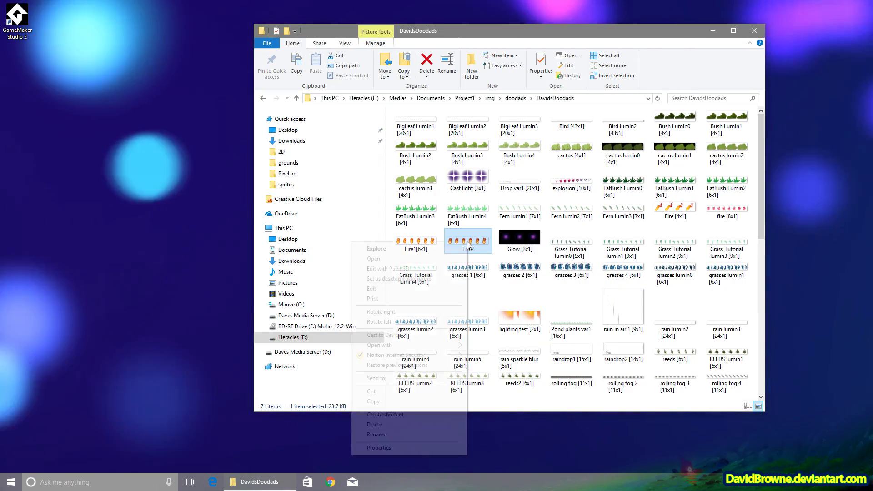
{"action": "left_click", "coordinate": [409, 432]}
{"action": "left_click", "coordinate": [477, 250]}
{"action": "type", "text": "[6x1]"}
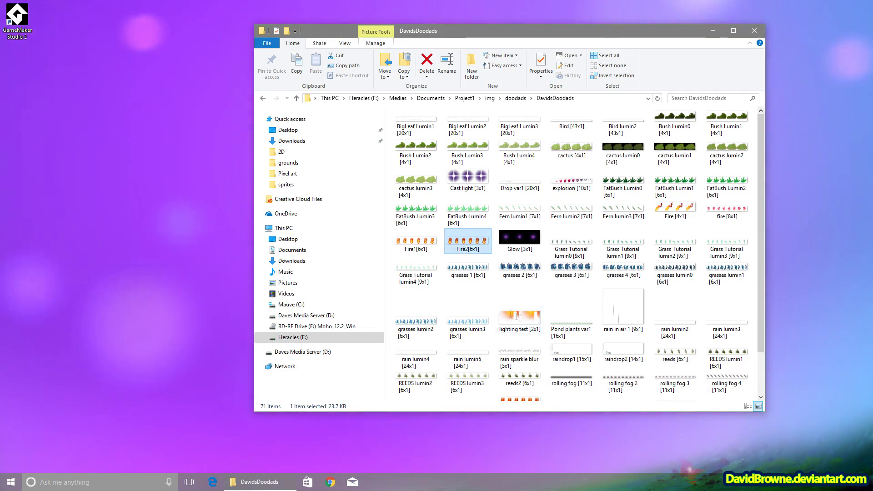
- Close the folder window and, in RPG Maker MV, open the Forest up left map of Project1
{"action": "left_click", "coordinate": [520, 318]}
{"action": "left_click", "coordinate": [753, 33]}
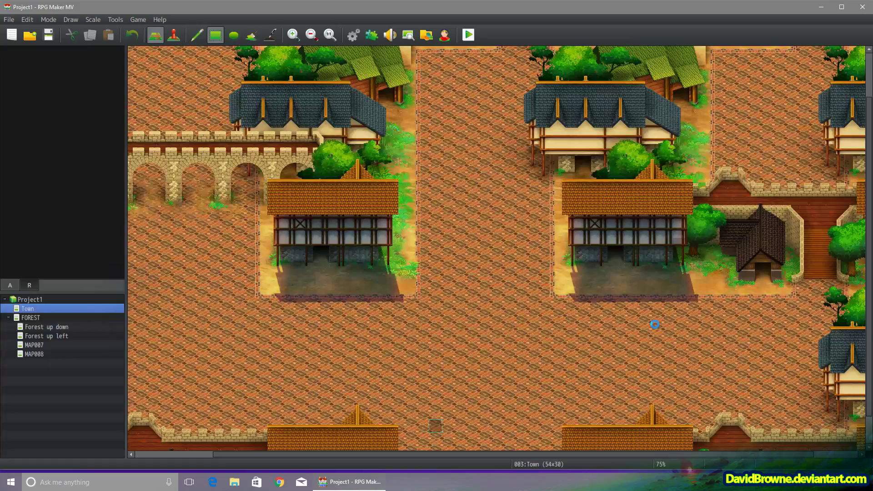
{"action": "left_click", "coordinate": [43, 327]}
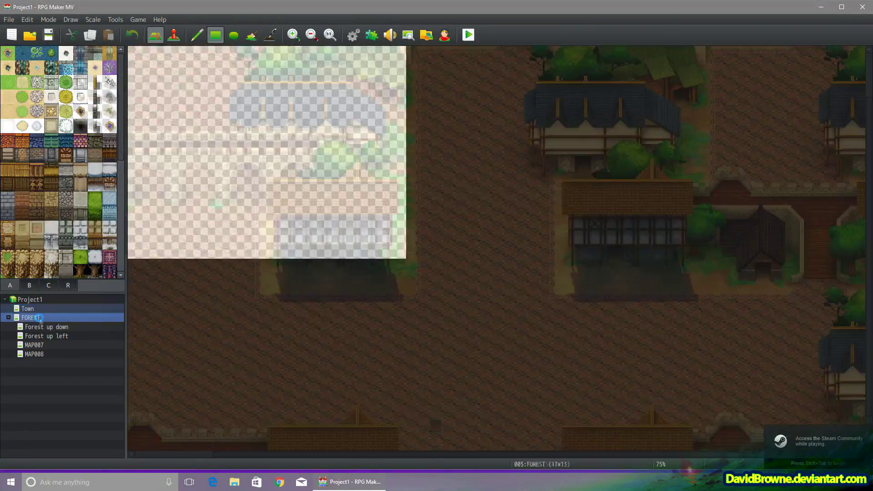
{"action": "left_click", "coordinate": [49, 335]}
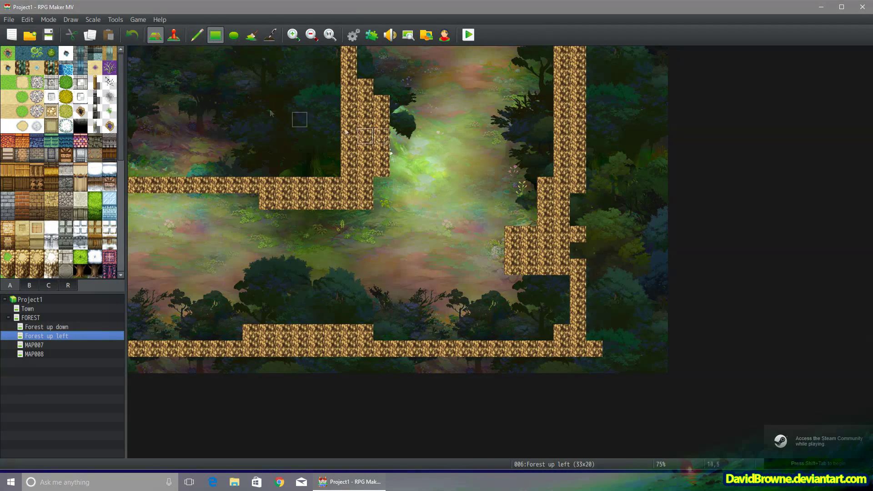
- Set the player's starting position in the central clearing of the Forest up left map and run a playtest
{"action": "left_click", "coordinate": [174, 35]}
{"action": "right_click", "coordinate": [417, 238]}
{"action": "mouse_move", "coordinate": [467, 325]}
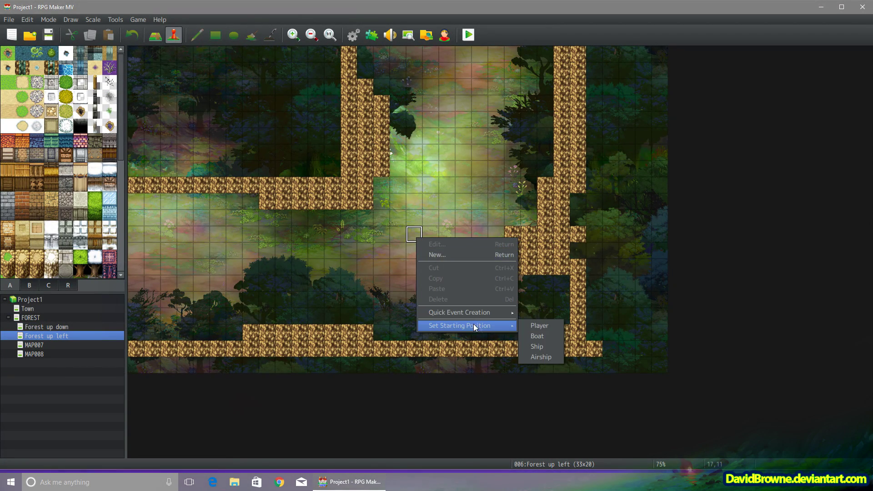
{"action": "left_click", "coordinate": [542, 326]}
{"action": "left_click", "coordinate": [411, 263]}
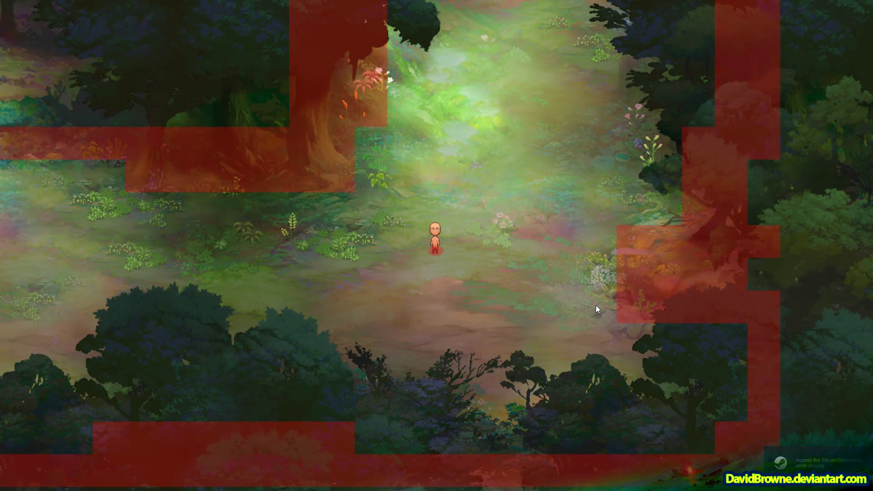
- Open the in-game doodad editor and choose the Fire1 doodad from the DavidsDoodads folder for placement
{"action": "key", "text": "F10"}
{"action": "key", "text": "Return"}
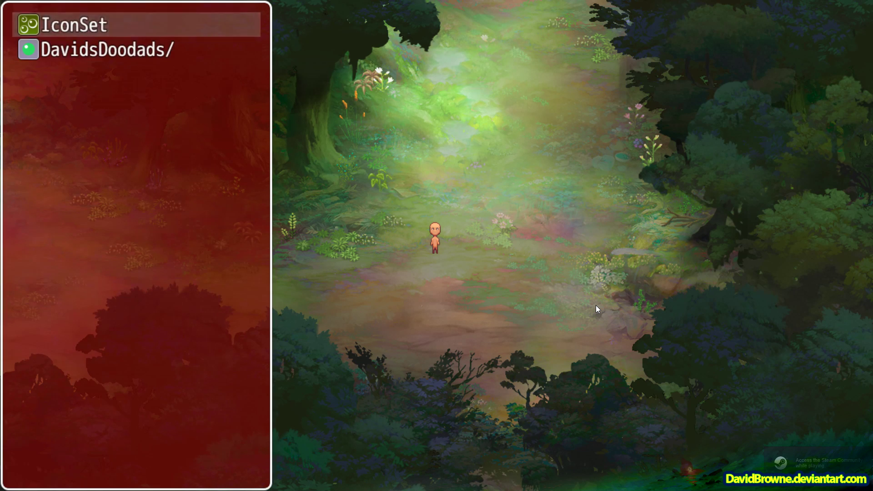
{"action": "key", "text": "Down"}
{"action": "key", "text": "Return"}
{"action": "key", "text": "Down"}
{"action": "key", "text": "Down"}
{"action": "key", "text": "Down"}
{"action": "key", "text": "Down"}
{"action": "key", "text": "Down"}
{"action": "key", "text": "Down"}
{"action": "key", "text": "Down"}
{"action": "key", "text": "Down"}
{"action": "key", "text": "Down"}
{"action": "key", "text": "Down"}
{"action": "key", "text": "Down"}
{"action": "key", "text": "Down"}
{"action": "key", "text": "Down"}
{"action": "key", "text": "Down"}
{"action": "key", "text": "Down"}
{"action": "key", "text": "Down"}
{"action": "key", "text": "Down"}
{"action": "key", "text": "Down"}
{"action": "key", "text": "Down"}
{"action": "key", "text": "Down"}
{"action": "key", "text": "Down"}
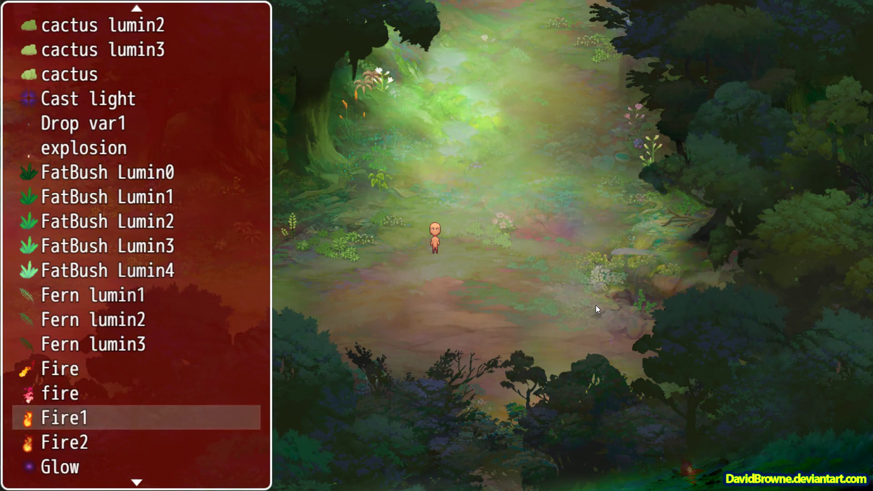
{"action": "key", "text": "Return"}
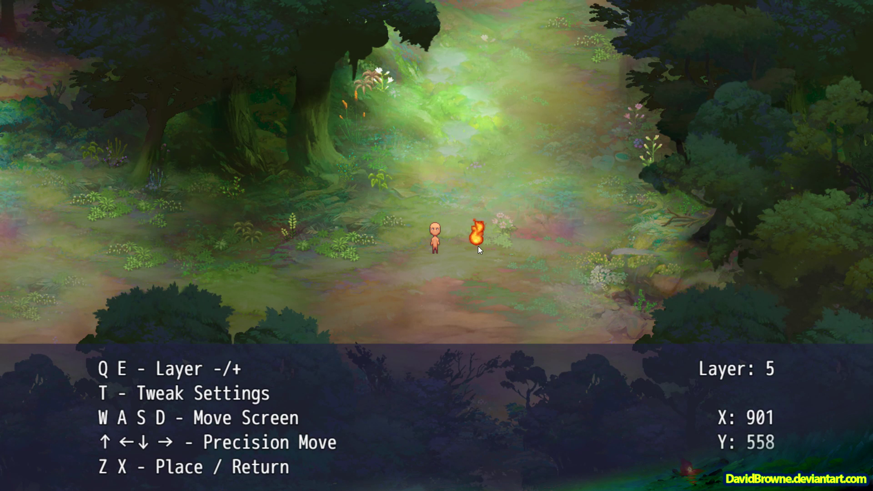
- Open the fire doodad's tweak settings and set its Frame Speed to 5
{"action": "key", "text": "t"}
{"action": "key", "text": "Down"}
{"action": "key", "text": "Down"}
{"action": "key", "text": "Down"}
{"action": "key", "text": "Down"}
{"action": "key", "text": "Down"}
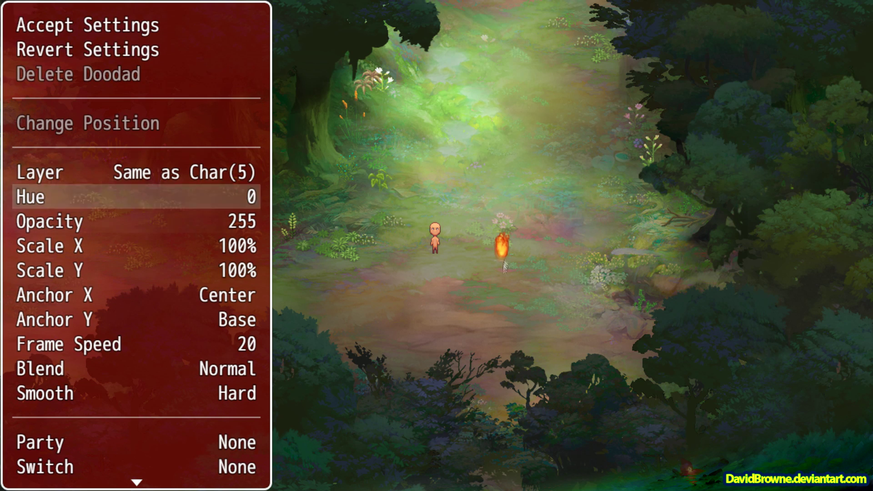
{"action": "key", "text": "Down"}
{"action": "key", "text": "Down"}
{"action": "key", "text": "Down"}
{"action": "key", "text": "Down"}
{"action": "key", "text": "Down"}
{"action": "key", "text": "Down"}
{"action": "key", "text": "Left"}
{"action": "key", "text": "Left"}
{"action": "key", "text": "Left"}
{"action": "key", "text": "Left"}
{"action": "key", "text": "Left"}
{"action": "key", "text": "Left"}
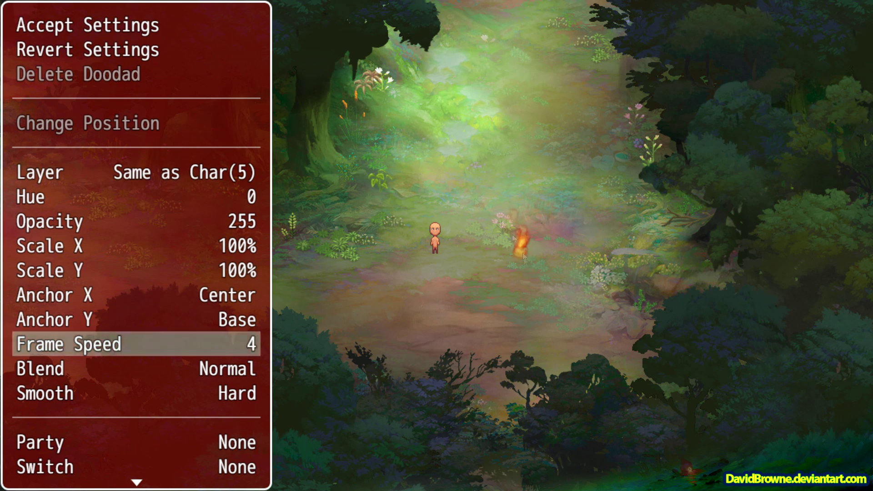
{"action": "key", "text": "Left"}
- Enlarge the fire doodad to 200% in both Scale X and Scale Y
{"action": "key", "text": "Up"}
{"action": "key", "text": "Up"}
{"action": "key", "text": "Up"}
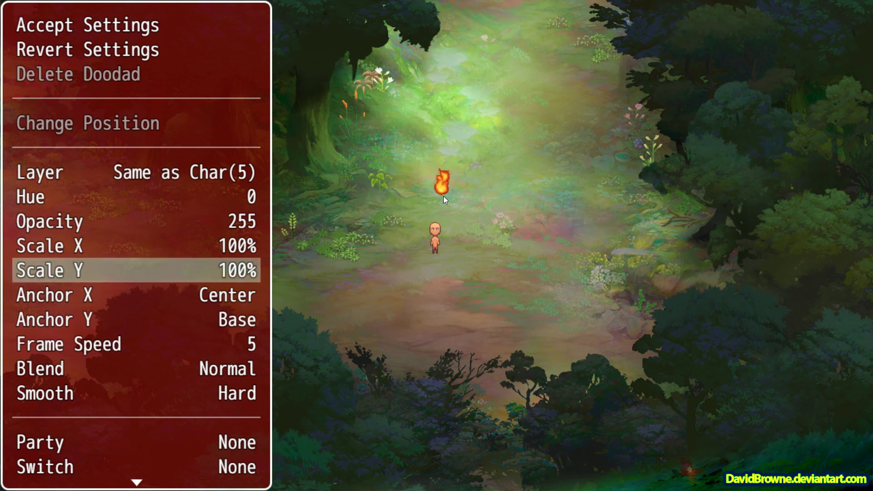
{"action": "key", "text": "Return"}
{"action": "key", "text": "Up"}
{"action": "key", "text": "Return"}
{"action": "key", "text": "Up"}
{"action": "key", "text": "Return"}
{"action": "key", "text": "Up"}
{"action": "key", "text": "Return"}
- Change the fire doodad's Smooth setting to Smooth
{"action": "key", "text": "Down"}
{"action": "key", "text": "Down"}
{"action": "key", "text": "Down"}
{"action": "key", "text": "Down"}
{"action": "key", "text": "Down"}
{"action": "key", "text": "Down"}
{"action": "key", "text": "Return"}
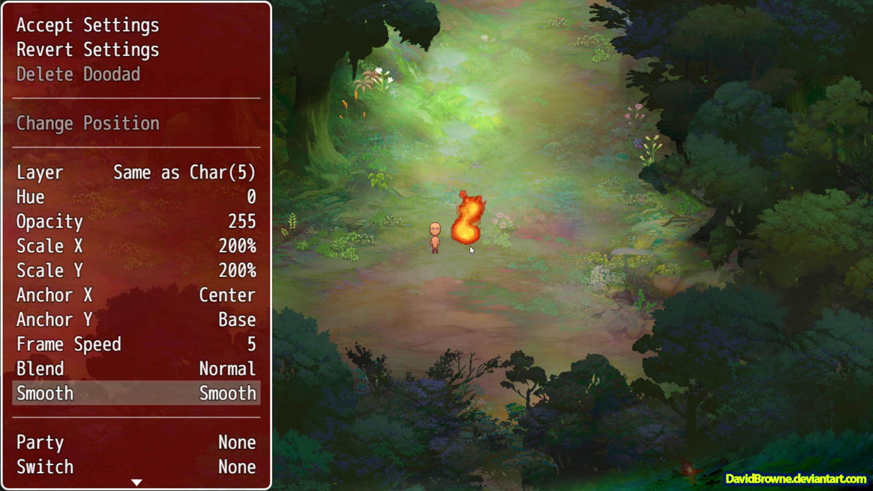
- Return the fire doodad's Scale X and Scale Y to 100%
{"action": "key", "text": "Up"}
{"action": "key", "text": "Up"}
{"action": "key", "text": "Up"}
{"action": "key", "text": "Up"}
{"action": "key", "text": "Up"}
{"action": "key", "text": "Return"}
{"action": "key", "text": "Down"}
{"action": "key", "text": "Return"}
{"action": "key", "text": "Up"}
{"action": "key", "text": "Return"}
{"action": "key", "text": "Down"}
{"action": "key", "text": "Return"}
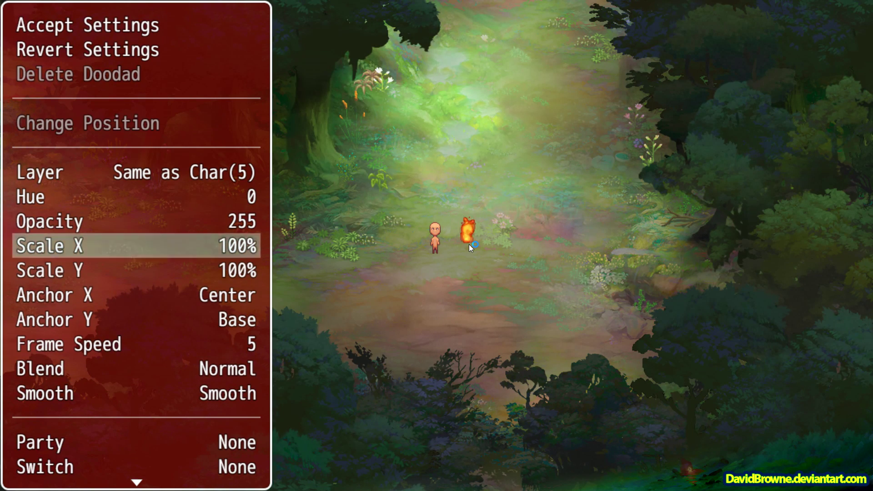
- Set the fire doodad's blend mode to Screen
{"action": "key", "text": "Down"}
{"action": "key", "text": "Down"}
{"action": "key", "text": "Down"}
{"action": "key", "text": "Down"}
{"action": "key", "text": "Down"}
{"action": "key", "text": "Down"}
{"action": "key", "text": "Up"}
{"action": "key", "text": "Right"}
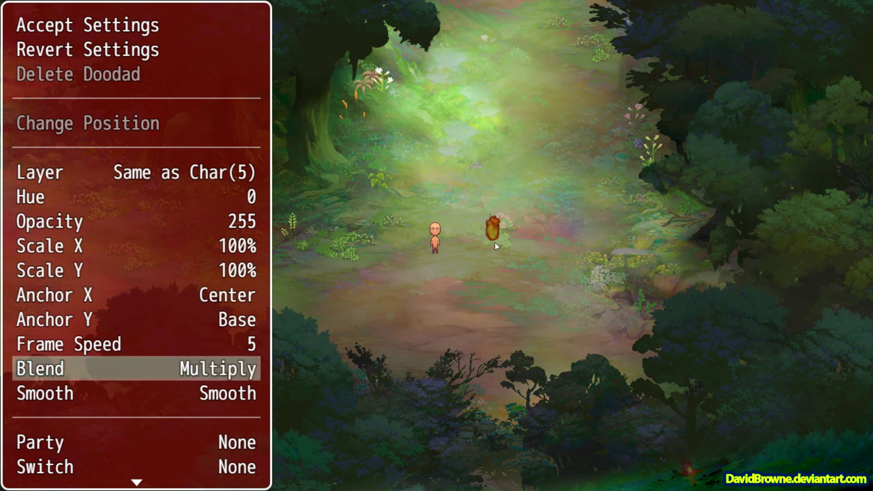
{"action": "key", "text": "Right"}
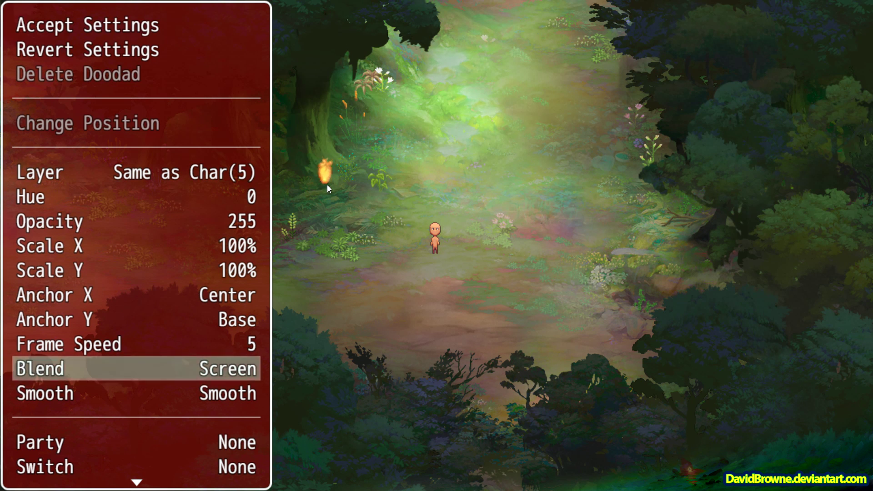
- Set the fire doodad's opacity to 102, accept the settings and place copies around the base of the large tree trunk
{"action": "key", "text": "Up"}
{"action": "key", "text": "Up"}
{"action": "key", "text": "Up"}
{"action": "key", "text": "Up"}
{"action": "key", "text": "Up"}
{"action": "key", "text": "Up"}
{"action": "key", "text": "Left"}
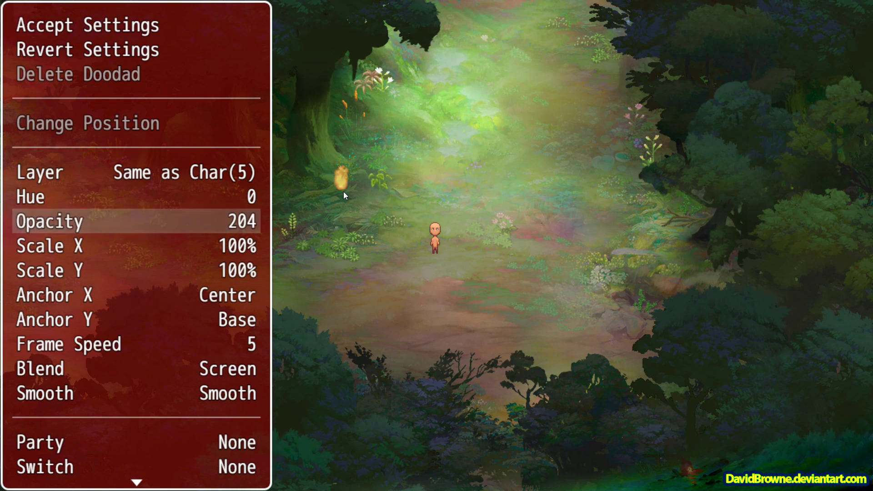
{"action": "key", "text": "Return"}
{"action": "key", "text": "Down"}
{"action": "key", "text": "Down"}
{"action": "key", "text": "Down"}
{"action": "key", "text": "Down"}
{"action": "key", "text": "Return"}
{"action": "key", "text": "Up"}
{"action": "key", "text": "Up"}
{"action": "key", "text": "Up"}
{"action": "key", "text": "Up"}
{"action": "key", "text": "Up"}
{"action": "key", "text": "Up"}
{"action": "key", "text": "Return"}
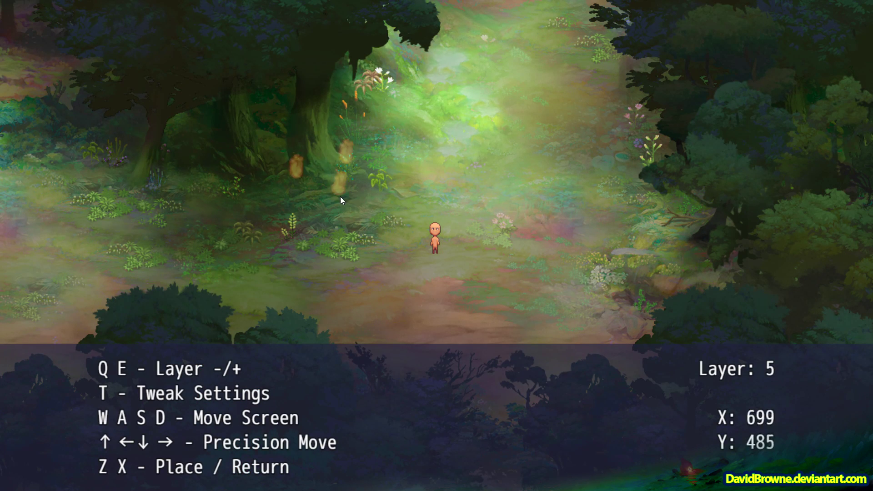
{"action": "left_click", "coordinate": [340, 197]}
- Reopen the tweak settings for the next fire doodad and set its Frame Speed to 6
{"action": "key", "text": "t"}
{"action": "key", "text": "Down"}
{"action": "key", "text": "Down"}
{"action": "key", "text": "Down"}
{"action": "key", "text": "Down"}
{"action": "key", "text": "Down"}
{"action": "key", "text": "Down"}
{"action": "key", "text": "Down"}
{"action": "key", "text": "Down"}
{"action": "key", "text": "Down"}
{"action": "key", "text": "Down"}
{"action": "key", "text": "Down"}
{"action": "key", "text": "Down"}
{"action": "key", "text": "Down"}
{"action": "key", "text": "Right"}
- Stretch the fire doodad vertically by setting its Scale Y to 180%
{"action": "key", "text": "Up"}
{"action": "key", "text": "Up"}
{"action": "key", "text": "Up"}
{"action": "key", "text": "Right"}
{"action": "key", "text": "Right"}
{"action": "key", "text": "Right"}
{"action": "key", "text": "Right"}
{"action": "key", "text": "Right"}
{"action": "key", "text": "Right"}
{"action": "key", "text": "Right"}
{"action": "key", "text": "Right"}
{"action": "key", "text": "Up"}
{"action": "key", "text": "Up"}
{"action": "key", "text": "Up"}
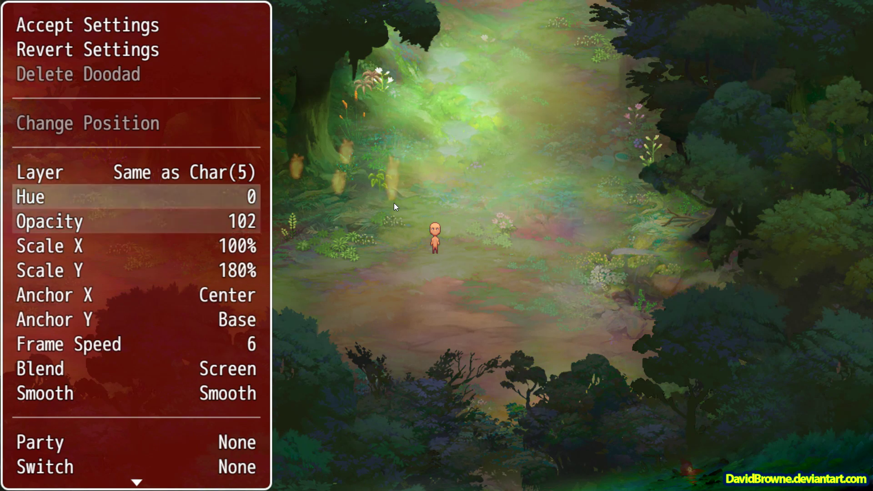
- Set the fire doodad's opacity to 76 and accept the settings for placing it at the tree trunk
{"action": "key", "text": "Down"}
{"action": "key", "text": "Return"}
{"action": "key", "text": "Down"}
{"action": "key", "text": "Return"}
{"action": "key", "text": "Up"}
{"action": "key", "text": "Up"}
{"action": "key", "text": "Up"}
{"action": "key", "text": "Up"}
{"action": "key", "text": "Up"}
{"action": "key", "text": "Up"}
{"action": "key", "text": "Return"}
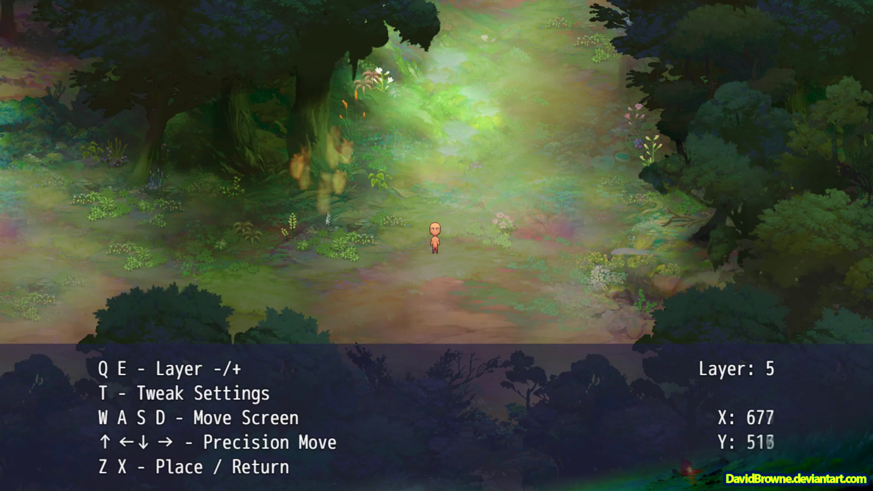
- Reopen the tweak settings and set the fire doodad's opacity to 153
{"action": "key", "text": "t"}
{"action": "key", "text": "Down"}
{"action": "key", "text": "Down"}
{"action": "key", "text": "Down"}
{"action": "key", "text": "Down"}
{"action": "key", "text": "Down"}
{"action": "key", "text": "Down"}
{"action": "key", "text": "Return"}
{"action": "key", "text": "Up"}
{"action": "key", "text": "Up"}
{"action": "key", "text": "Up"}
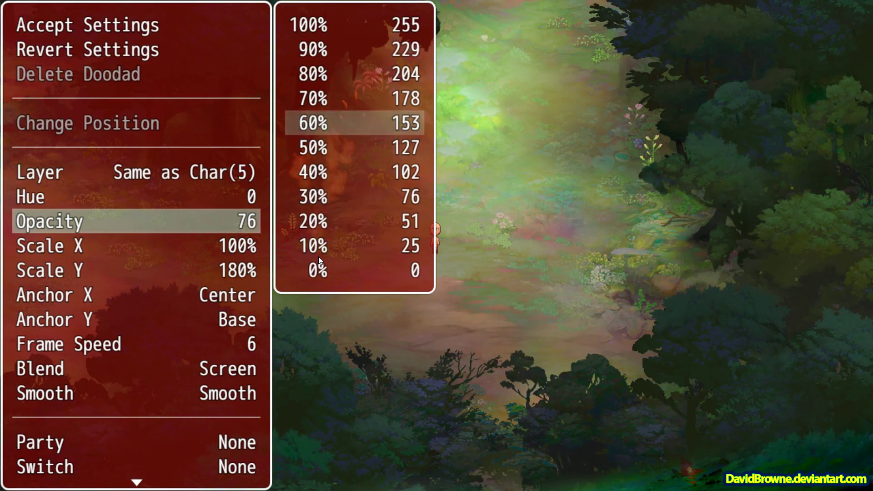
{"action": "key", "text": "Return"}
- Set the fire doodad's Frame Speed to 4
{"action": "key", "text": "Down"}
{"action": "key", "text": "Down"}
{"action": "key", "text": "Down"}
{"action": "key", "text": "Down"}
{"action": "key", "text": "Down"}
{"action": "key", "text": "Left"}
{"action": "key", "text": "Left"}
- Set the fire doodad's blend mode to Additive and accept the settings for placing it beside the tree trunk
{"action": "key", "text": "Down"}
{"action": "key", "text": "Left"}
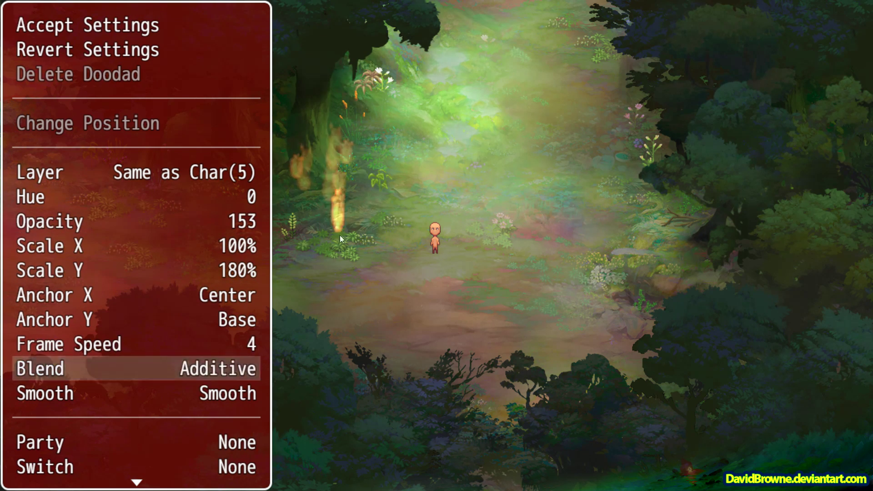
{"action": "key", "text": "Up"}
{"action": "key", "text": "Up"}
{"action": "key", "text": "Up"}
{"action": "key", "text": "Up"}
{"action": "key", "text": "Up"}
{"action": "key", "text": "Up"}
{"action": "key", "text": "Up"}
{"action": "key", "text": "Up"}
{"action": "key", "text": "Up"}
{"action": "key", "text": "Up"}
{"action": "key", "text": "Up"}
{"action": "key", "text": "Up"}
{"action": "key", "text": "Return"}
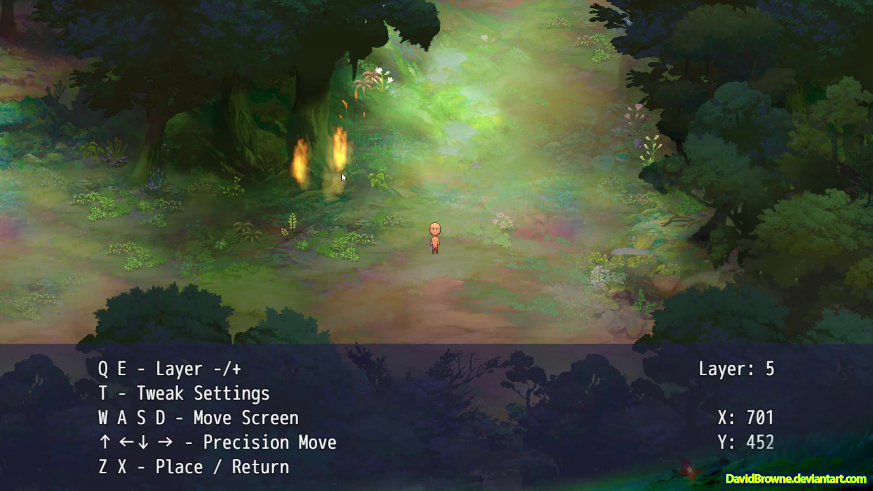
- Reopen the tweak settings and mirror the fire doodad horizontally by setting its Scale X to -100%
{"action": "key", "text": "t"}
{"action": "key", "text": "Down"}
{"action": "key", "text": "Down"}
{"action": "key", "text": "Down"}
{"action": "key", "text": "Down"}
{"action": "key", "text": "Down"}
{"action": "key", "text": "Down"}
{"action": "key", "text": "Return"}
{"action": "key", "text": "Down"}
{"action": "key", "text": "Down"}
{"action": "key", "text": "Down"}
{"action": "key", "text": "Down"}
{"action": "key", "text": "Down"}
{"action": "key", "text": "Down"}
{"action": "key", "text": "Down"}
{"action": "key", "text": "Down"}
{"action": "key", "text": "Return"}
- Set the fire doodad's Scale Y to 130% and accept the settings
{"action": "key", "text": "Down"}
{"action": "key", "text": "Left"}
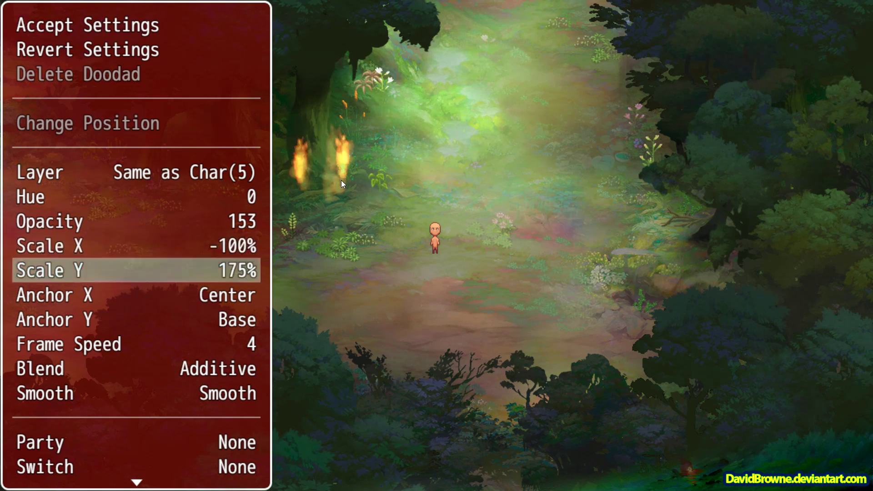
{"action": "key", "text": "Left"}
{"action": "key", "text": "Left"}
{"action": "key", "text": "Left"}
{"action": "key", "text": "Left"}
{"action": "key", "text": "Up"}
{"action": "key", "text": "Up"}
{"action": "key", "text": "Up"}
{"action": "key", "text": "Up"}
{"action": "key", "text": "Up"}
{"action": "key", "text": "Up"}
{"action": "key", "text": "Up"}
{"action": "key", "text": "Up"}
{"action": "key", "text": "Return"}
- Reopen the tweak settings for the next fire doodad and set its opacity to 127
{"action": "key", "text": "t"}
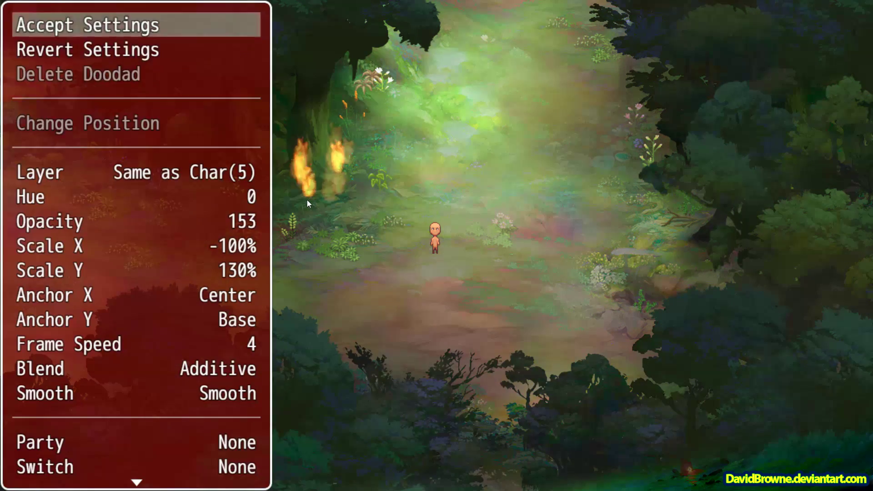
{"action": "key", "text": "Down"}
{"action": "key", "text": "Down"}
{"action": "key", "text": "Down"}
{"action": "key", "text": "Down"}
{"action": "key", "text": "Down"}
{"action": "key", "text": "Down"}
{"action": "key", "text": "Down"}
{"action": "key", "text": "Return"}
{"action": "key", "text": "Up"}
{"action": "key", "text": "Return"}
{"action": "key", "text": "Left"}
{"action": "key", "text": "Up"}
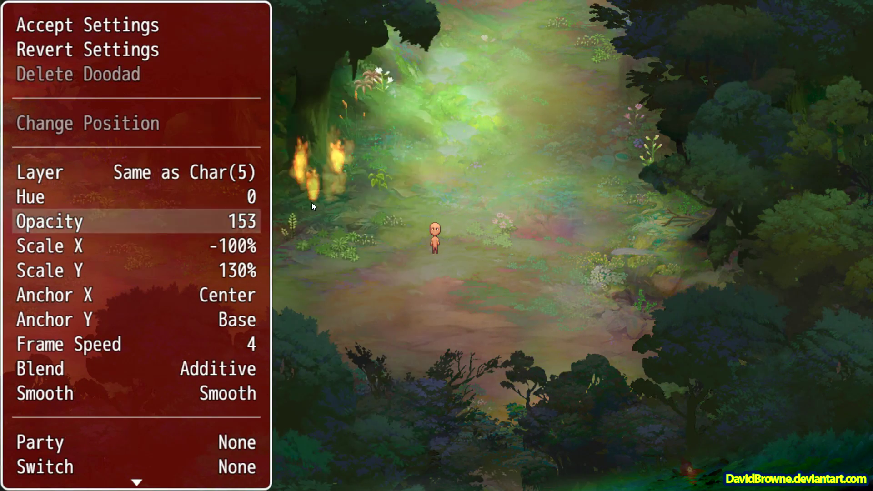
{"action": "key", "text": "Return"}
{"action": "key", "text": "Down"}
{"action": "key", "text": "Return"}
- Slow the fire doodad's animation by setting its Frame Speed to 7
{"action": "key", "text": "Down"}
{"action": "key", "text": "Down"}
{"action": "key", "text": "Down"}
{"action": "key", "text": "Down"}
{"action": "key", "text": "Down"}
{"action": "key", "text": "Right"}
{"action": "key", "text": "Right"}
{"action": "key", "text": "Right"}
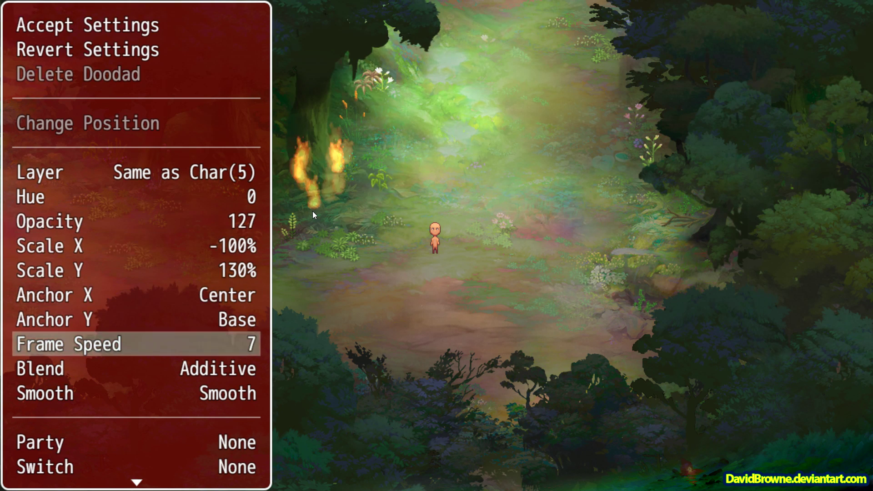
- Widen the mirrored fire doodad by setting its Scale X to -200%
{"action": "key", "text": "Up"}
{"action": "key", "text": "Up"}
{"action": "key", "text": "Up"}
{"action": "key", "text": "Up"}
{"action": "key", "text": "Up"}
{"action": "key", "text": "Down"}
{"action": "key", "text": "Return"}
{"action": "key", "text": "Down"}
{"action": "key", "text": "Return"}
- Set the fire doodad's Scale Y to 200% and return to placement at the base of the trunk
{"action": "key", "text": "Down"}
{"action": "key", "text": "Right"}
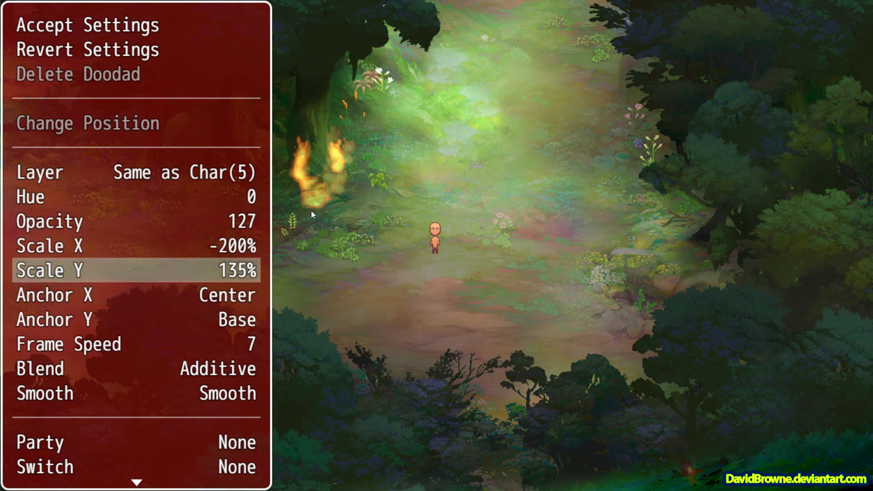
{"action": "key", "text": "Right"}
{"action": "key", "text": "Right"}
{"action": "key", "text": "Right"}
{"action": "key", "text": "Right"}
{"action": "key", "text": "Right"}
{"action": "key", "text": "Right"}
{"action": "key", "text": "Right"}
{"action": "key", "text": "Right"}
{"action": "key", "text": "Right"}
{"action": "key", "text": "Right"}
{"action": "key", "text": "Right"}
{"action": "key", "text": "Right"}
{"action": "key", "text": "Right"}
{"action": "key", "text": "Up"}
{"action": "key", "text": "Escape"}
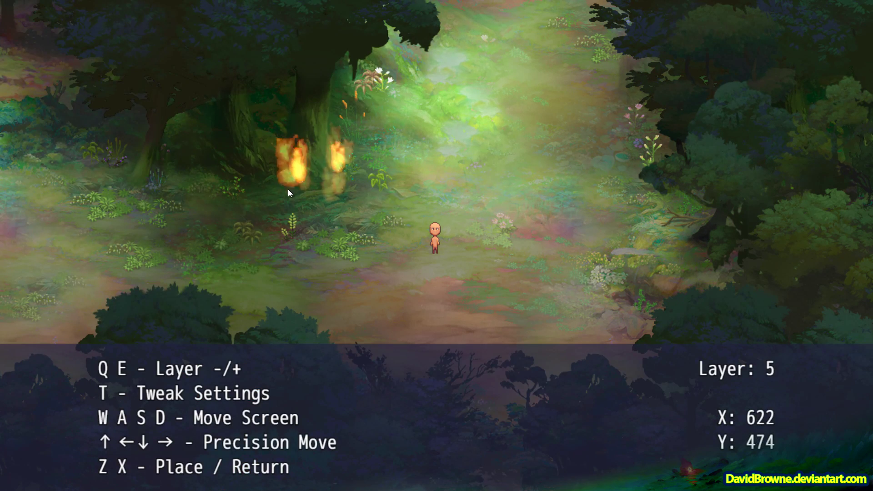
- Reopen the tweak settings for the next fire doodad and set its Scale X to 100%
{"action": "key", "text": "t"}
{"action": "key", "text": "Down"}
{"action": "key", "text": "Down"}
{"action": "key", "text": "Down"}
{"action": "key", "text": "Down"}
{"action": "key", "text": "Down"}
{"action": "key", "text": "Down"}
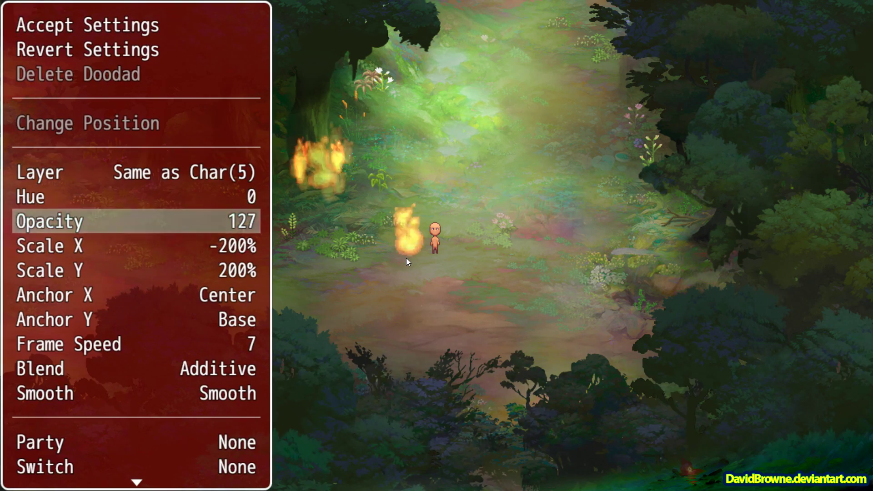
{"action": "key", "text": "Down"}
{"action": "key", "text": "Return"}
{"action": "key", "text": "Up"}
{"action": "key", "text": "Up"}
{"action": "key", "text": "Up"}
{"action": "key", "text": "Up"}
{"action": "key", "text": "Up"}
{"action": "key", "text": "Up"}
{"action": "key", "text": "Up"}
{"action": "key", "text": "Up"}
{"action": "key", "text": "Up"}
{"action": "key", "text": "Return"}
- Set the fire doodad's Scale Y to 100%
{"action": "key", "text": "Down"}
{"action": "key", "text": "Return"}
{"action": "key", "text": "Down"}
{"action": "key", "text": "Return"}
- Set the small fire doodad's Opacity to 229 (90%)
{"action": "key", "text": "Up"}
{"action": "key", "text": "Up"}
{"action": "key", "text": "Return"}
{"action": "key", "text": "Up"}
{"action": "key", "text": "Up"}
{"action": "key", "text": "Up"}
{"action": "key", "text": "Up"}
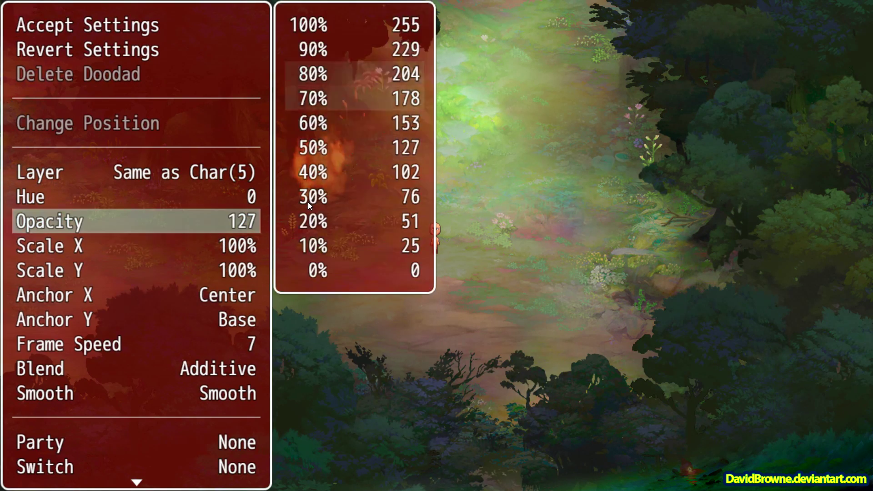
{"action": "key", "text": "Return"}
- Set the fire doodad's red tone to 65
{"action": "key", "text": "Down"}
{"action": "key", "text": "Down"}
{"action": "key", "text": "Down"}
{"action": "key", "text": "Down"}
{"action": "key", "text": "Down"}
{"action": "key", "text": "Down"}
{"action": "key", "text": "Down"}
{"action": "key", "text": "Down"}
{"action": "key", "text": "Down"}
{"action": "key", "text": "Down"}
{"action": "key", "text": "Down"}
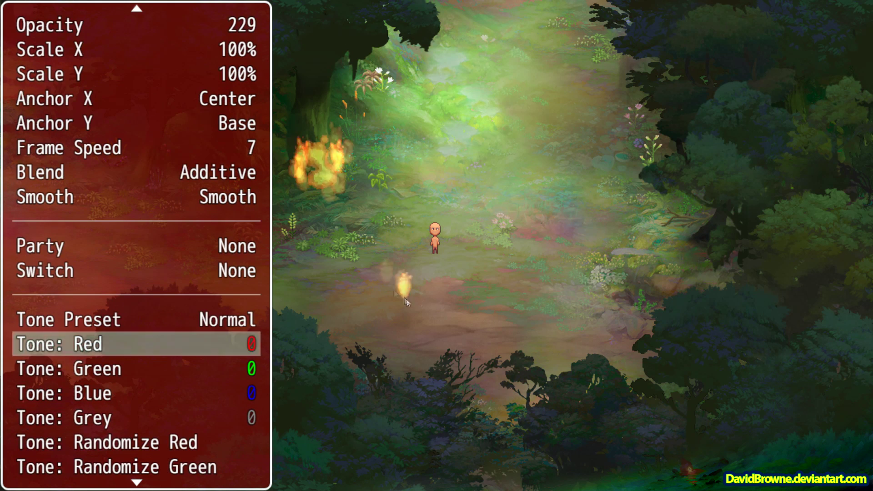
{"action": "key", "text": "Right"}
{"action": "key", "text": "Right"}
{"action": "key", "text": "Right"}
{"action": "key", "text": "Right"}
{"action": "key", "text": "Right"}
{"action": "key", "text": "Right"}
{"action": "key", "text": "Right"}
- Try a green tone of 40 and a blue tone of -65 on the fire doodad
{"action": "key", "text": "Down"}
{"action": "key", "text": "Right"}
{"action": "key", "text": "Right"}
{"action": "key", "text": "Right"}
{"action": "key", "text": "Right"}
{"action": "key", "text": "Right"}
{"action": "key", "text": "Right"}
{"action": "key", "text": "Right"}
{"action": "key", "text": "Right"}
{"action": "key", "text": "Down"}
{"action": "key", "text": "Left"}
{"action": "key", "text": "Left"}
{"action": "key", "text": "Left"}
{"action": "key", "text": "Left"}
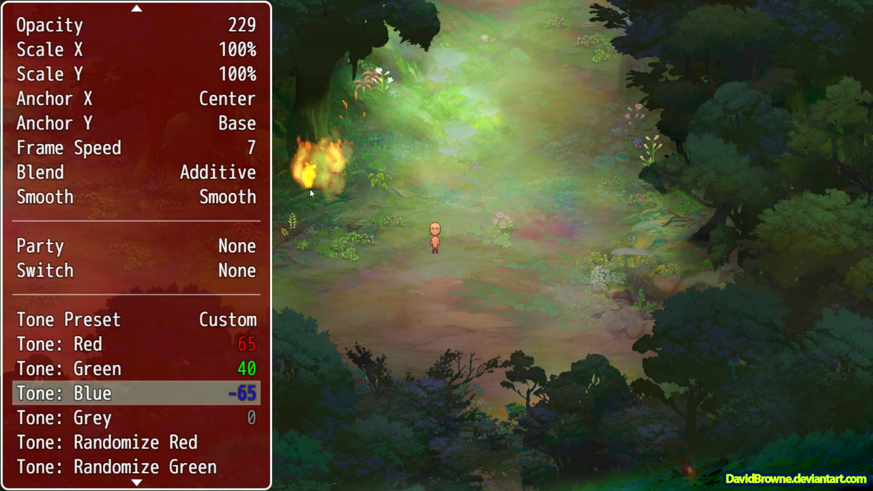
- Set the fire doodad's green tone to -10 and its blue tone to -20
{"action": "key", "text": "Up"}
{"action": "key", "text": "Left"}
{"action": "key", "text": "Left"}
{"action": "key", "text": "Left"}
{"action": "key", "text": "Left"}
{"action": "key", "text": "Left"}
{"action": "key", "text": "Left"}
{"action": "key", "text": "Left"}
{"action": "key", "text": "Left"}
{"action": "key", "text": "Left"}
{"action": "key", "text": "Left"}
- Accept the tone settings and place the small fire doodad at the left edge of the flames by the trunk
{"action": "key", "text": "Up"}
{"action": "key", "text": "Up"}
{"action": "key", "text": "Up"}
{"action": "key", "text": "Up"}
{"action": "key", "text": "Up"}
{"action": "key", "text": "Up"}
{"action": "key", "text": "Up"}
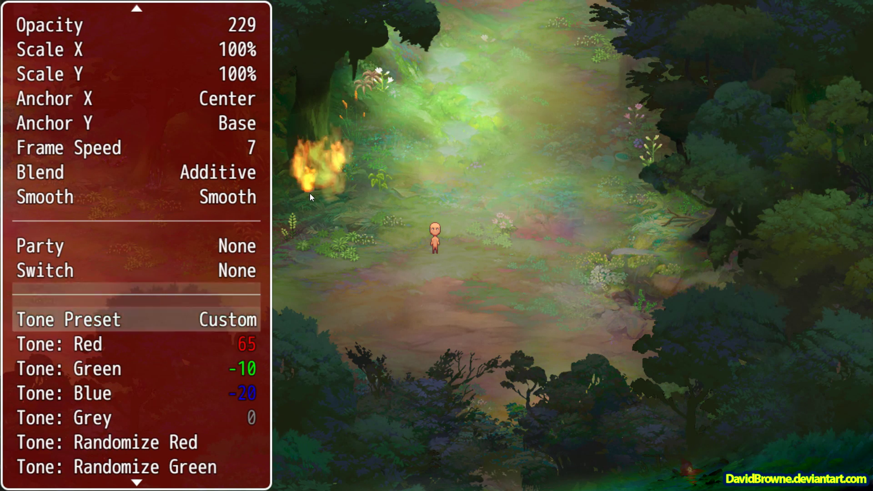
{"action": "key", "text": "Left"}
{"action": "key", "text": "Left"}
{"action": "key", "text": "Left"}
{"action": "key", "text": "Up"}
{"action": "key", "text": "Up"}
{"action": "key", "text": "Up"}
{"action": "key", "text": "Up"}
{"action": "key", "text": "Up"}
{"action": "key", "text": "Up"}
{"action": "key", "text": "Up"}
{"action": "key", "text": "Up"}
{"action": "key", "text": "Up"}
{"action": "key", "text": "Up"}
{"action": "key", "text": "Up"}
{"action": "key", "text": "Return"}
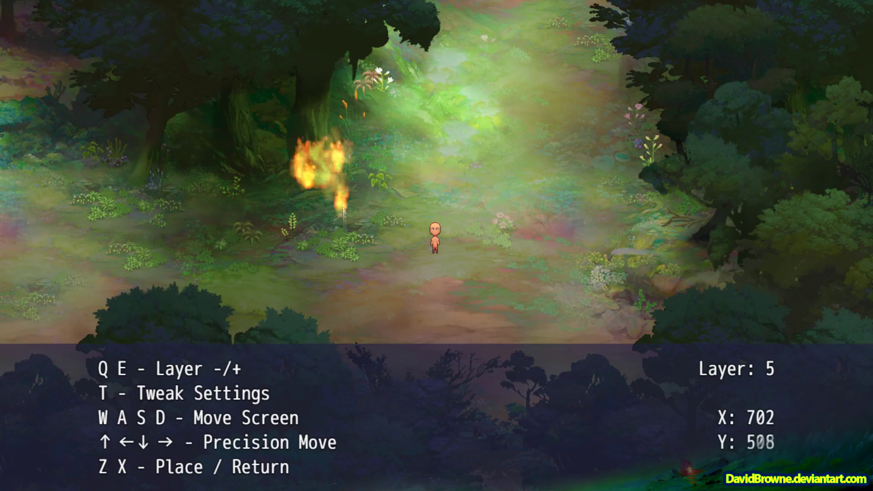
{"action": "key", "text": "t"}
{"action": "key", "text": "Return"}
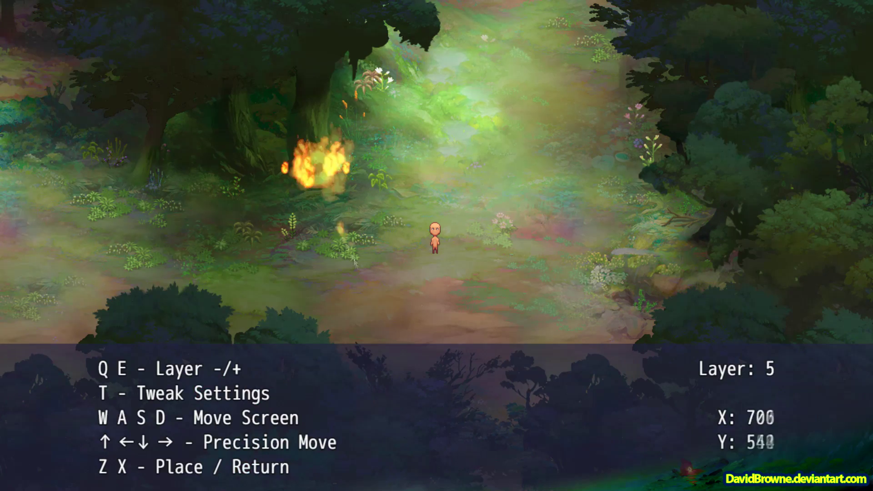
- Start a fresh fire doodad from the default settings and set its Frame Speed to 4
{"action": "key", "text": "x"}
{"action": "key", "text": "Return"}
{"action": "key", "text": "t"}
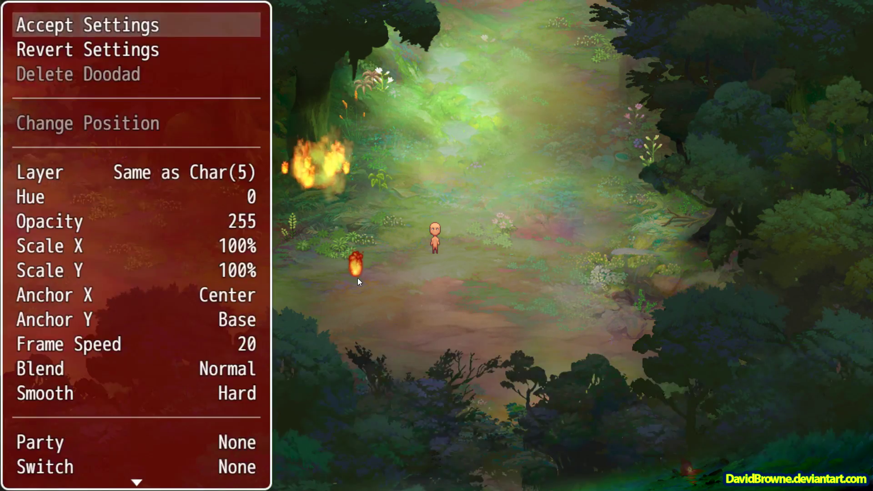
{"action": "key", "text": "Down"}
{"action": "key", "text": "Down"}
{"action": "key", "text": "Down"}
{"action": "key", "text": "Down"}
{"action": "key", "text": "Down"}
{"action": "key", "text": "Down"}
{"action": "key", "text": "Down"}
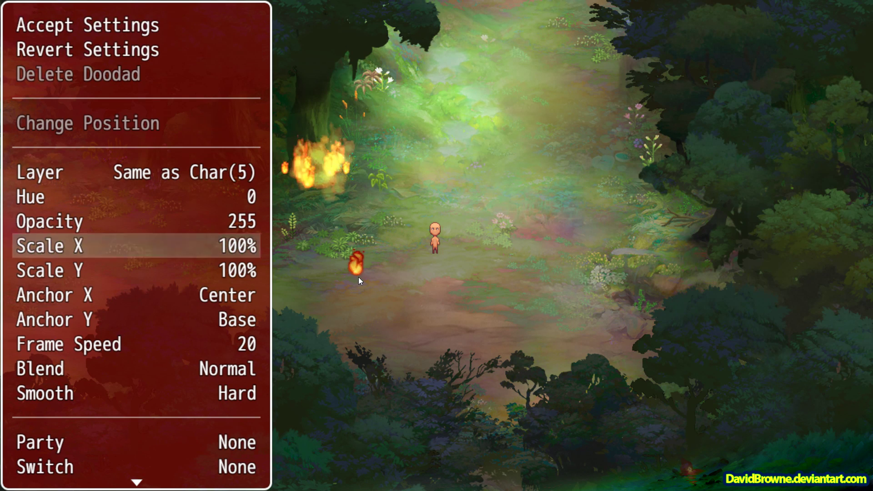
{"action": "key", "text": "Down"}
{"action": "key", "text": "Down"}
{"action": "key", "text": "Down"}
{"action": "key", "text": "Down"}
{"action": "key", "text": "Left"}
{"action": "key", "text": "Left"}
{"action": "key", "text": "Left"}
{"action": "key", "text": "Left"}
{"action": "key", "text": "Left"}
{"action": "key", "text": "Left"}
{"action": "key", "text": "Left"}
{"action": "key", "text": "Left"}
{"action": "key", "text": "Left"}
{"action": "key", "text": "Left"}
{"action": "key", "text": "Left"}
{"action": "key", "text": "Left"}
{"action": "key", "text": "Left"}
{"action": "key", "text": "Left"}
{"action": "key", "text": "Left"}
{"action": "key", "text": "Left"}
- Set the new fire doodad's Smooth option to Smooth and its Blend mode to Additive
{"action": "key", "text": "Down"}
{"action": "key", "text": "Down"}
{"action": "key", "text": "Right"}
{"action": "key", "text": "Up"}
{"action": "key", "text": "Right"}
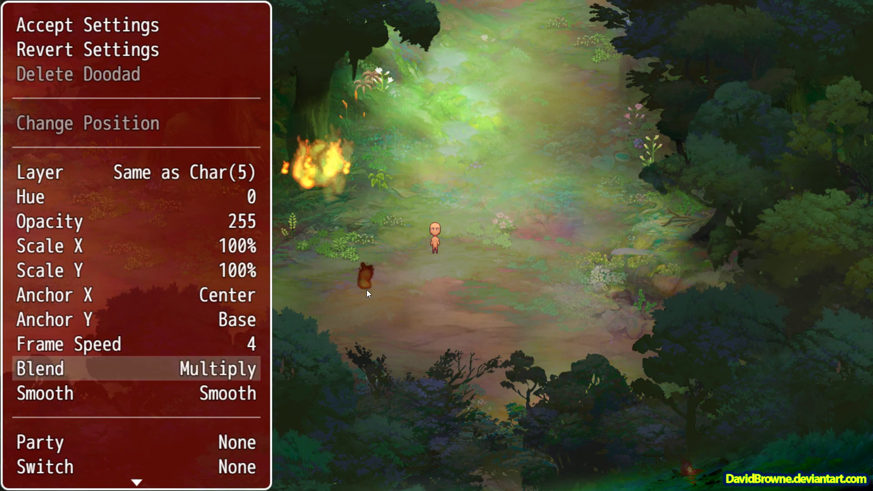
{"action": "key", "text": "Right"}
{"action": "key", "text": "Right"}
- Lower the new fire doodad's Opacity to 127
{"action": "key", "text": "Up"}
{"action": "key", "text": "Up"}
{"action": "key", "text": "Up"}
{"action": "key", "text": "Up"}
{"action": "key", "text": "Up"}
{"action": "key", "text": "Up"}
{"action": "key", "text": "Left"}
{"action": "key", "text": "Left"}
{"action": "key", "text": "Left"}
{"action": "key", "text": "Left"}
{"action": "key", "text": "Left"}
{"action": "key", "text": "Left"}
{"action": "key", "text": "Left"}
{"action": "key", "text": "Left"}
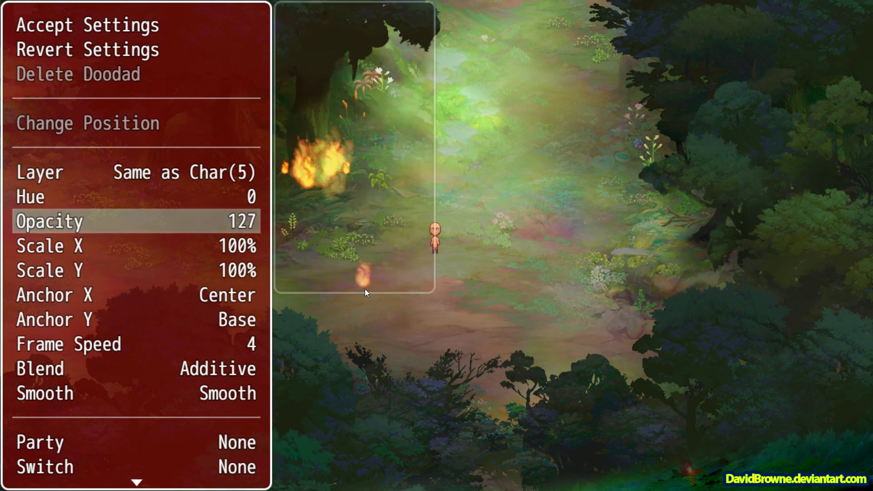
- Widen the new fire doodad by setting its Scale X to 200%
{"action": "key", "text": "Down"}
{"action": "key", "text": "Right"}
{"action": "key", "text": "Right"}
{"action": "key", "text": "Right"}
{"action": "key", "text": "Right"}
{"action": "key", "text": "Right"}
{"action": "key", "text": "Right"}
{"action": "key", "text": "Right"}
{"action": "key", "text": "Right"}
{"action": "key", "text": "Right"}
{"action": "key", "text": "Right"}
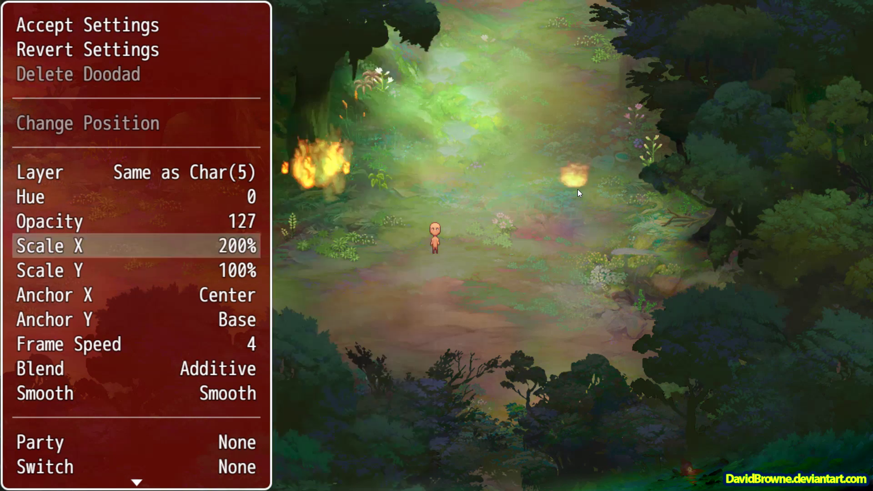
- Set the new fire doodad's Scale Y to 200%
{"action": "key", "text": "Down"}
{"action": "key", "text": "Right"}
{"action": "key", "text": "Right"}
{"action": "key", "text": "Right"}
{"action": "key", "text": "Right"}
{"action": "key", "text": "Right"}
{"action": "key", "text": "Right"}
{"action": "key", "text": "Right"}
{"action": "key", "text": "Right"}
{"action": "key", "text": "Right"}
{"action": "key", "text": "Right"}
- Raise the new fire doodad's Frame Speed to 9
{"action": "key", "text": "Down"}
{"action": "key", "text": "Down"}
{"action": "key", "text": "Down"}
{"action": "key", "text": "Right"}
{"action": "key", "text": "Right"}
{"action": "key", "text": "Right"}
{"action": "key", "text": "Right"}
{"action": "key", "text": "Right"}
- Lower the fire doodad's Opacity to 51, accept the settings and place a copy in the faint fire cluster by the path
{"action": "key", "text": "Up"}
{"action": "key", "text": "Up"}
{"action": "key", "text": "Up"}
{"action": "key", "text": "Up"}
{"action": "key", "text": "Up"}
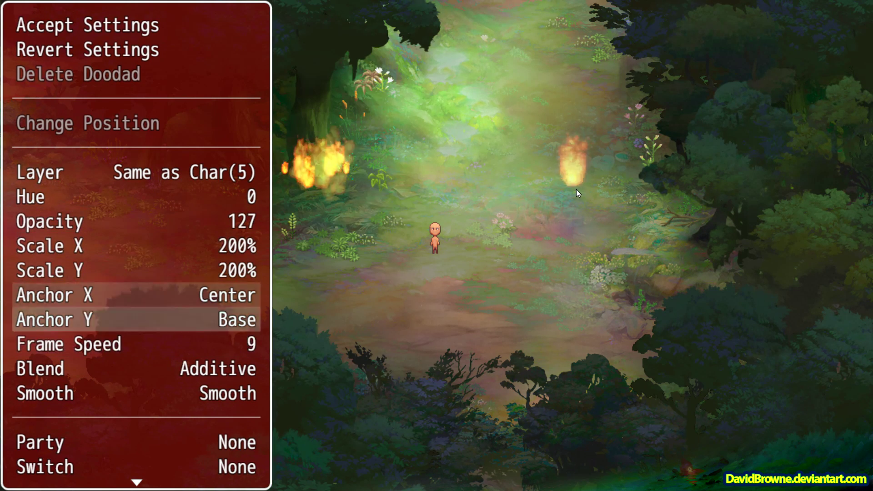
{"action": "key", "text": "Return"}
{"action": "key", "text": "Down"}
{"action": "key", "text": "Down"}
{"action": "key", "text": "Down"}
{"action": "key", "text": "Return"}
{"action": "key", "text": "Up"}
{"action": "key", "text": "Up"}
{"action": "key", "text": "Up"}
{"action": "key", "text": "Return"}
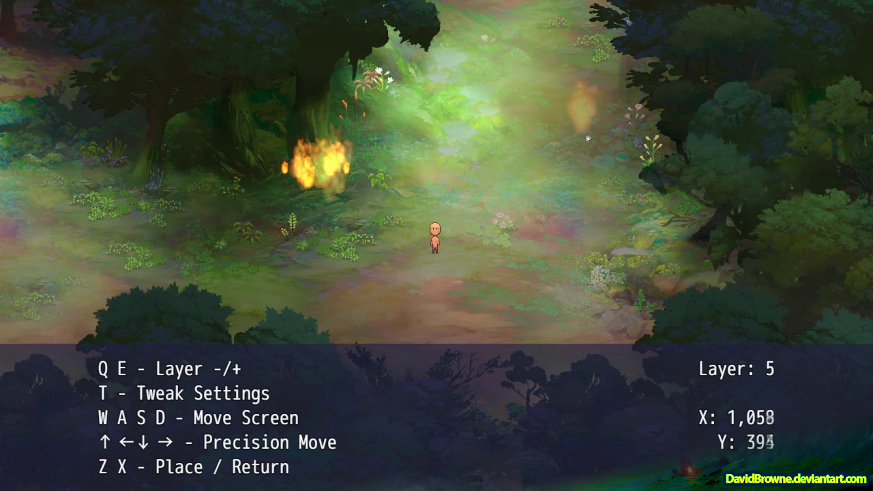
{"action": "key", "text": "z"}
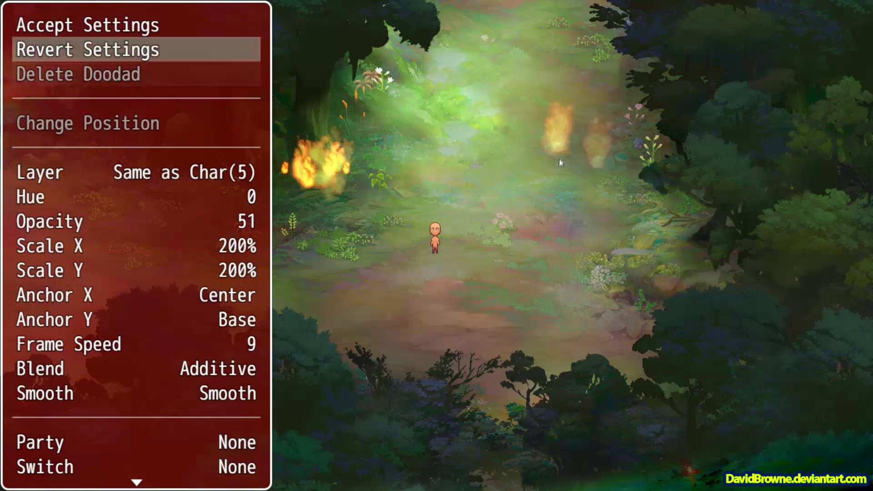
- Mirror the next fire doodad by setting its Scale X to -200% and increase its Scale Y to stretch it taller
{"action": "key", "text": "Down"}
{"action": "key", "text": "Down"}
{"action": "key", "text": "Down"}
{"action": "key", "text": "Down"}
{"action": "key", "text": "Down"}
{"action": "key", "text": "Down"}
{"action": "key", "text": "Return"}
{"action": "key", "text": "Down"}
{"action": "key", "text": "Down"}
{"action": "key", "text": "Down"}
{"action": "key", "text": "Down"}
{"action": "key", "text": "Down"}
{"action": "key", "text": "Down"}
{"action": "key", "text": "Down"}
{"action": "key", "text": "Down"}
{"action": "key", "text": "Down"}
{"action": "key", "text": "Return"}
{"action": "key", "text": "Down"}
{"action": "key", "text": "Right"}
{"action": "key", "text": "Right"}
{"action": "key", "text": "Right"}
{"action": "key", "text": "Right"}
{"action": "key", "text": "Right"}
{"action": "key", "text": "Right"}
{"action": "key", "text": "Right"}
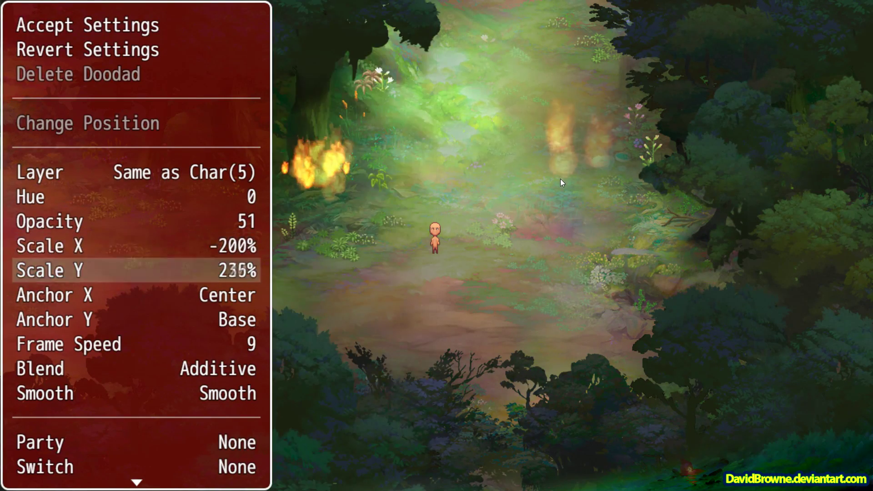
- Set the mirrored fire doodad's Frame Speed to 10, accept the settings and place it in the faint fire cluster
{"action": "key", "text": "Up"}
{"action": "key", "text": "Up"}
{"action": "key", "text": "Up"}
{"action": "key", "text": "Up"}
{"action": "key", "text": "Up"}
{"action": "key", "text": "Up"}
{"action": "key", "text": "Up"}
{"action": "key", "text": "Up"}
{"action": "key", "text": "Down"}
{"action": "key", "text": "Down"}
{"action": "key", "text": "Down"}
{"action": "key", "text": "Down"}
{"action": "key", "text": "Down"}
{"action": "key", "text": "Down"}
{"action": "key", "text": "Down"}
{"action": "key", "text": "Down"}
{"action": "key", "text": "Down"}
{"action": "key", "text": "Down"}
{"action": "key", "text": "Down"}
{"action": "key", "text": "Right"}
{"action": "key", "text": "Up"}
{"action": "key", "text": "Up"}
{"action": "key", "text": "Up"}
{"action": "key", "text": "Up"}
{"action": "key", "text": "Up"}
{"action": "key", "text": "Up"}
{"action": "key", "text": "Up"}
{"action": "key", "text": "Up"}
{"action": "key", "text": "Up"}
{"action": "key", "text": "Return"}
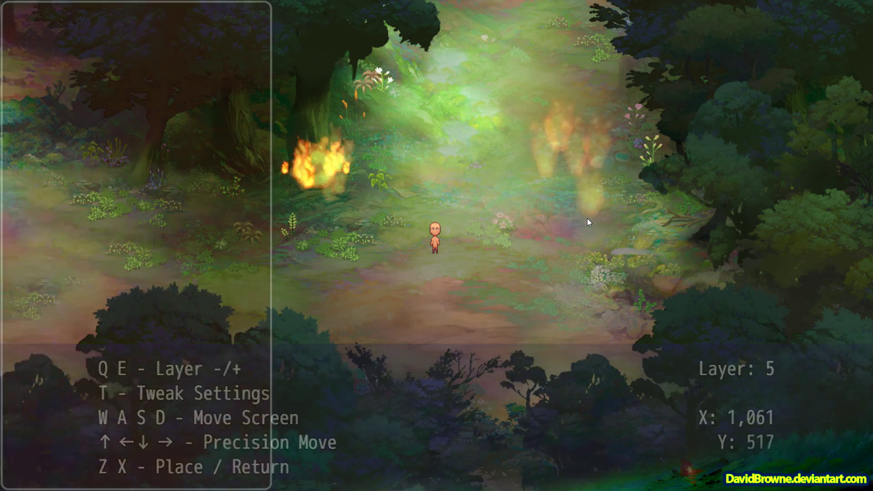
{"action": "key", "text": "z"}
- Enlarge the mirrored fire doodad to Scale Y 400% and Scale X -370%
{"action": "key", "text": "Return"}
{"action": "key", "text": "Return"}
{"action": "key", "text": "Up"}
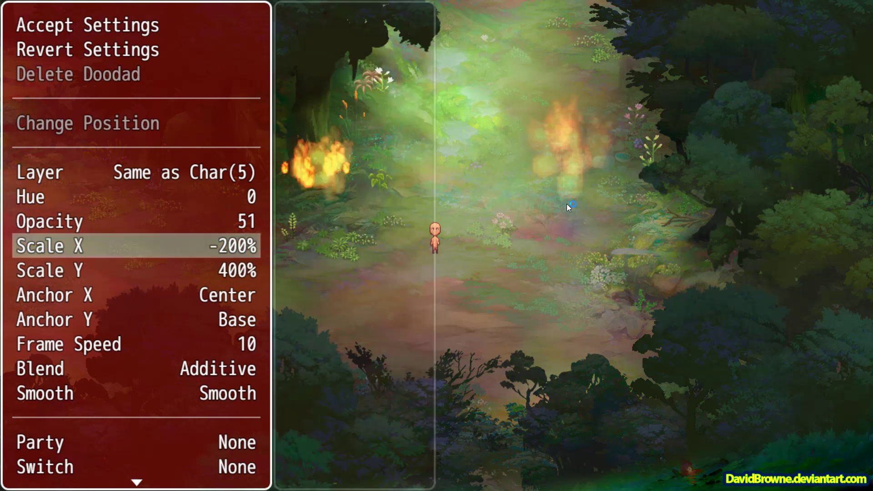
{"action": "key", "text": "Left"}
{"action": "key", "text": "Left"}
{"action": "key", "text": "Left"}
{"action": "key", "text": "Left"}
{"action": "key", "text": "Left"}
{"action": "key", "text": "Left"}
{"action": "key", "text": "Left"}
{"action": "key", "text": "Left"}
{"action": "key", "text": "Left"}
{"action": "key", "text": "Left"}
{"action": "key", "text": "Left"}
{"action": "key", "text": "Left"}
{"action": "key", "text": "Left"}
{"action": "key", "text": "Left"}
{"action": "key", "text": "Left"}
{"action": "key", "text": "Left"}
{"action": "key", "text": "Left"}
{"action": "key", "text": "Left"}
{"action": "key", "text": "Left"}
{"action": "key", "text": "Left"}
{"action": "key", "text": "Left"}
{"action": "key", "text": "Left"}
{"action": "key", "text": "Left"}
{"action": "key", "text": "Left"}
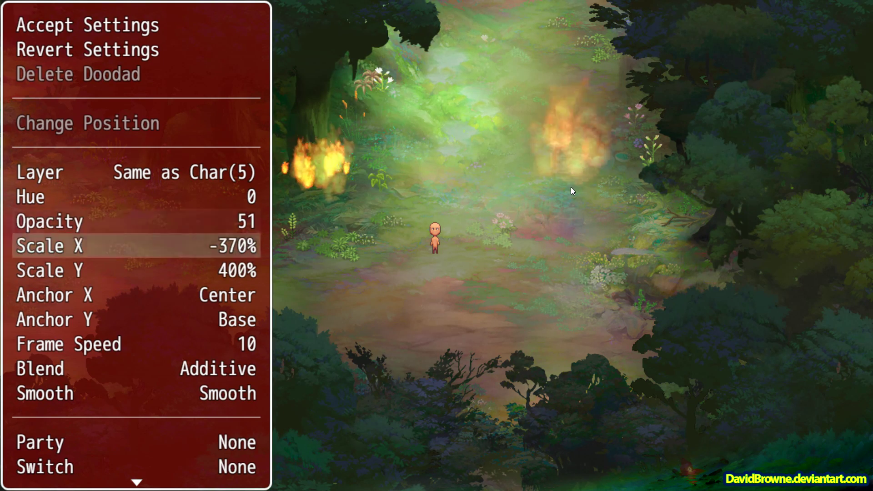
- Set the enlarged fire doodad's Frame Speed to 12
{"action": "key", "text": "Down"}
{"action": "key", "text": "Down"}
{"action": "key", "text": "Down"}
{"action": "key", "text": "Down"}
{"action": "key", "text": "Right"}
{"action": "key", "text": "Right"}
- Lower the enlarged fire doodad's Opacity to 25, accept the settings and place it over the faint fire cluster
{"action": "key", "text": "Up"}
{"action": "key", "text": "Up"}
{"action": "key", "text": "Up"}
{"action": "key", "text": "Up"}
{"action": "key", "text": "Up"}
{"action": "key", "text": "Return"}
{"action": "key", "text": "Down"}
{"action": "key", "text": "Return"}
{"action": "key", "text": "Up"}
{"action": "key", "text": "Up"}
{"action": "key", "text": "Up"}
{"action": "key", "text": "Up"}
{"action": "key", "text": "Up"}
{"action": "key", "text": "Up"}
{"action": "key", "text": "Return"}
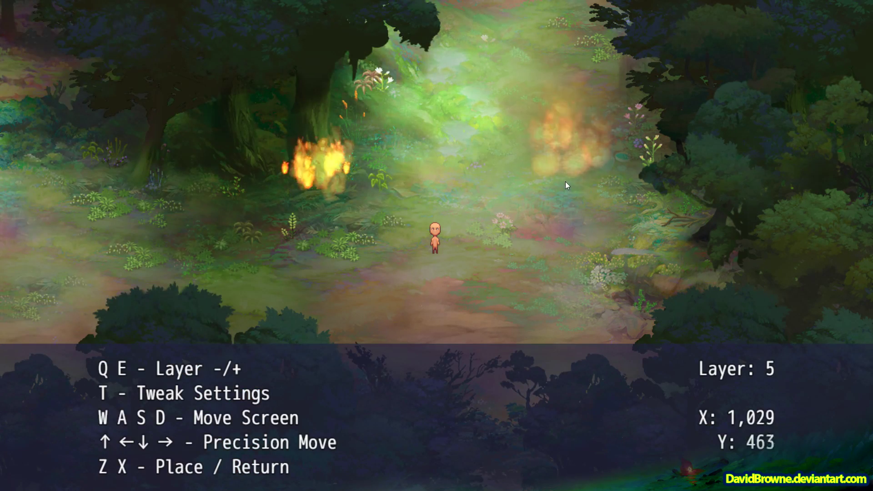
{"action": "key", "text": "z"}
- Raise the next fire doodad's Opacity to 60% (153)
{"action": "key", "text": "Down"}
{"action": "key", "text": "Down"}
{"action": "key", "text": "Down"}
{"action": "key", "text": "Return"}
{"action": "key", "text": "Up"}
{"action": "key", "text": "Up"}
{"action": "key", "text": "Up"}
{"action": "key", "text": "Up"}
{"action": "key", "text": "Up"}
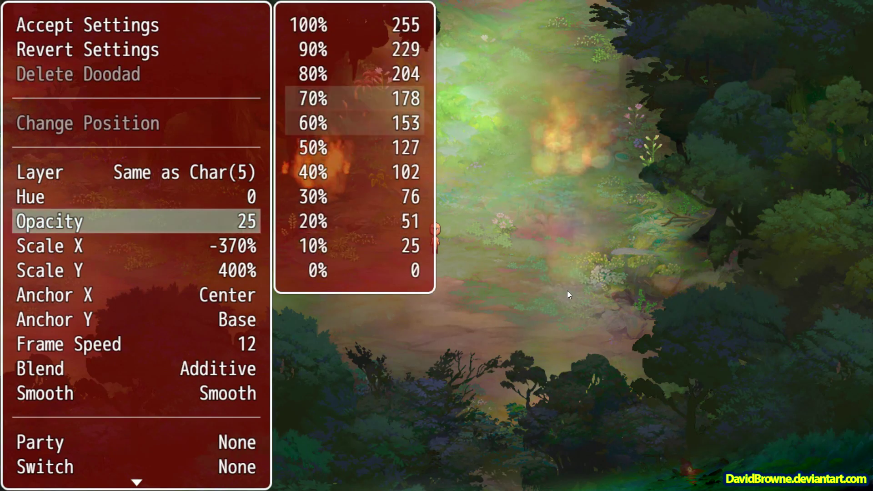
{"action": "key", "text": "Return"}
- Reset the next fire doodad's Scale X and Scale Y to 100%
{"action": "key", "text": "Down"}
{"action": "key", "text": "Return"}
{"action": "key", "text": "Up"}
{"action": "key", "text": "Up"}
{"action": "key", "text": "Up"}
{"action": "key", "text": "Return"}
{"action": "key", "text": "Down"}
{"action": "key", "text": "Return"}
{"action": "key", "text": "Down"}
{"action": "key", "text": "Down"}
{"action": "key", "text": "Return"}
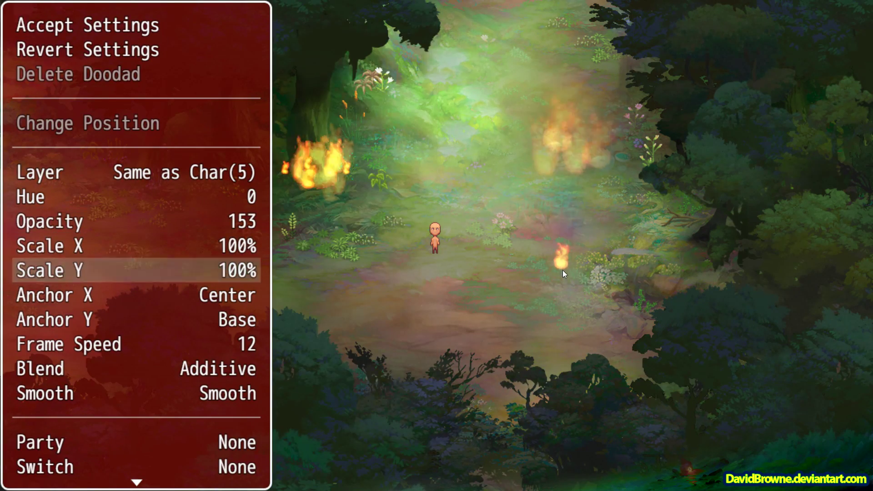
{"action": "key", "text": "Up"}
{"action": "key", "text": "Up"}
{"action": "key", "text": "Return"}
{"action": "key", "text": "Escape"}
{"action": "key", "text": "Down"}
{"action": "key", "text": "Down"}
{"action": "key", "text": "Down"}
{"action": "key", "text": "Down"}
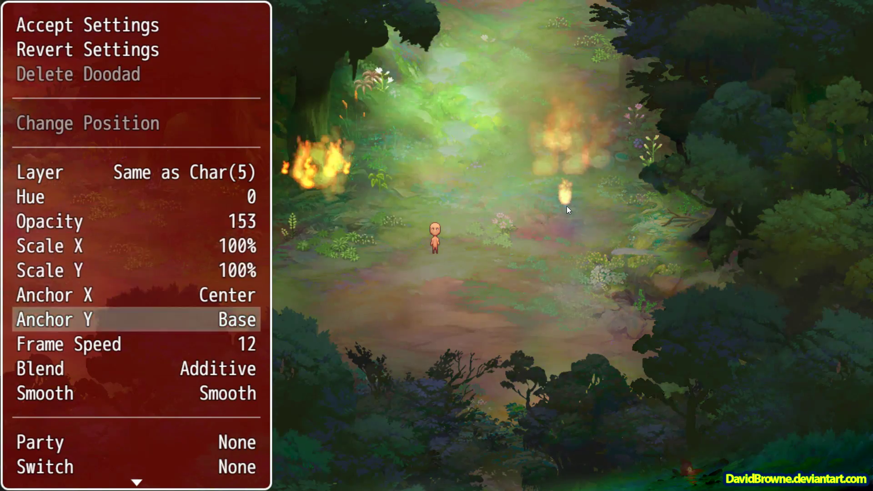
- Set the small fire doodad's Opacity to 255
{"action": "key", "text": "Up"}
{"action": "key", "text": "Up"}
{"action": "key", "text": "Up"}
{"action": "key", "text": "Up"}
{"action": "key", "text": "Return"}
{"action": "key", "text": "Up"}
{"action": "key", "text": "Up"}
{"action": "key", "text": "Up"}
{"action": "key", "text": "Up"}
{"action": "key", "text": "Return"}
- Accept the settings and place the small fire at the base of the faint fire cluster
{"action": "key", "text": "Up"}
{"action": "key", "text": "Up"}
{"action": "key", "text": "Up"}
{"action": "key", "text": "Return"}
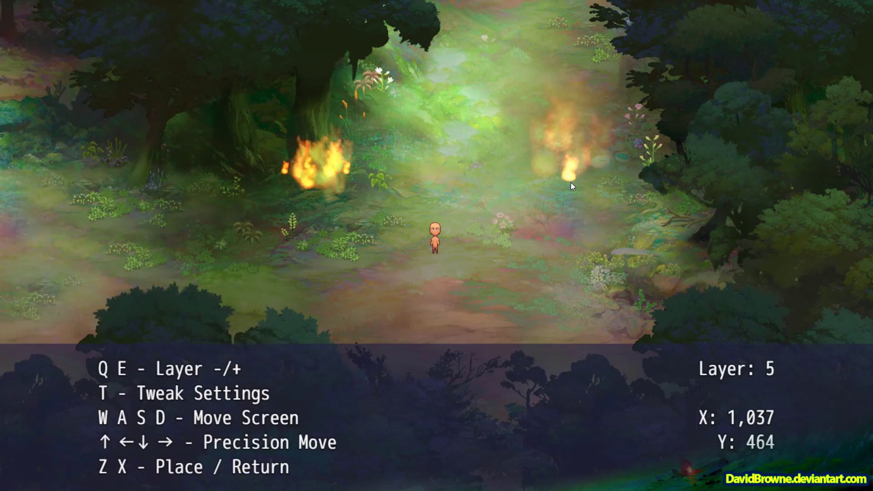
- Set the next small fire doodad's Frame Speed to 4
{"action": "left_click", "coordinate": [574, 252]}
{"action": "key", "text": "Down"}
{"action": "key", "text": "Down"}
{"action": "key", "text": "Down"}
{"action": "key", "text": "Down"}
{"action": "key", "text": "Down"}
{"action": "key", "text": "Down"}
{"action": "key", "text": "Down"}
{"action": "key", "text": "Down"}
{"action": "key", "text": "Down"}
{"action": "key", "text": "Down"}
{"action": "key", "text": "Down"}
{"action": "key", "text": "Left"}
{"action": "key", "text": "Left"}
{"action": "key", "text": "Left"}
{"action": "key", "text": "Left"}
{"action": "key", "text": "Left"}
{"action": "key", "text": "Left"}
{"action": "key", "text": "Left"}
{"action": "key", "text": "Left"}
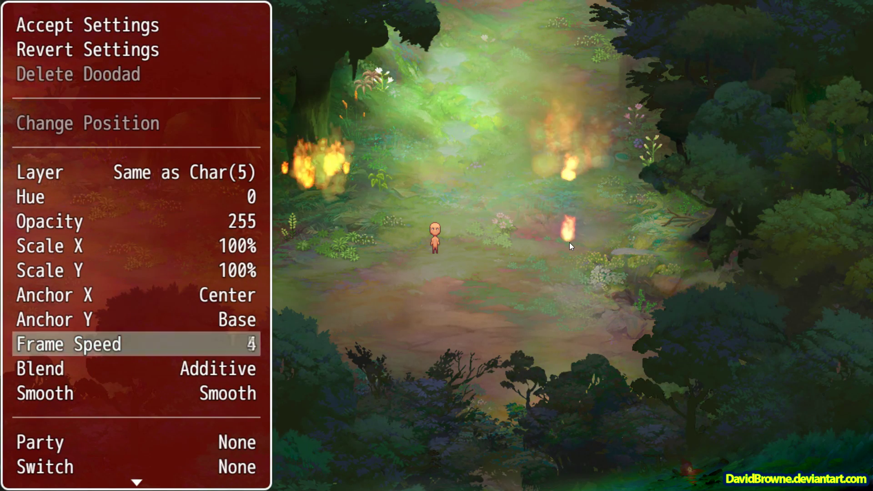
- Accept the faster fire's settings and place copies on both sides of the small flame in the cluster
{"action": "key", "text": "Up"}
{"action": "key", "text": "Up"}
{"action": "key", "text": "Up"}
{"action": "key", "text": "Up"}
{"action": "key", "text": "Up"}
{"action": "key", "text": "Up"}
{"action": "key", "text": "Up"}
{"action": "key", "text": "Up"}
{"action": "key", "text": "Up"}
{"action": "key", "text": "Up"}
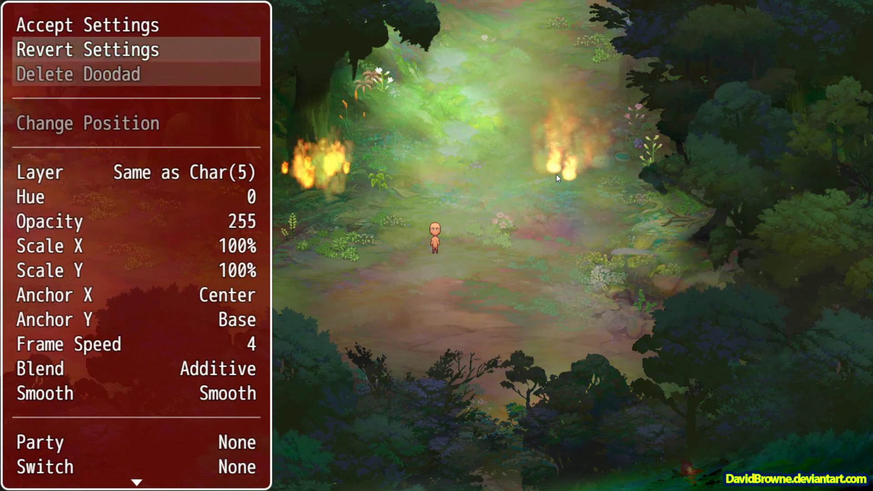
{"action": "key", "text": "Down"}
{"action": "key", "text": "Down"}
{"action": "key", "text": "Return"}
{"action": "left_click", "coordinate": [599, 209]}
- Set the next fire doodad's Frame Speed to 5
{"action": "key", "text": "Down"}
{"action": "key", "text": "Down"}
{"action": "key", "text": "Down"}
{"action": "key", "text": "Down"}
{"action": "key", "text": "Down"}
{"action": "key", "text": "Down"}
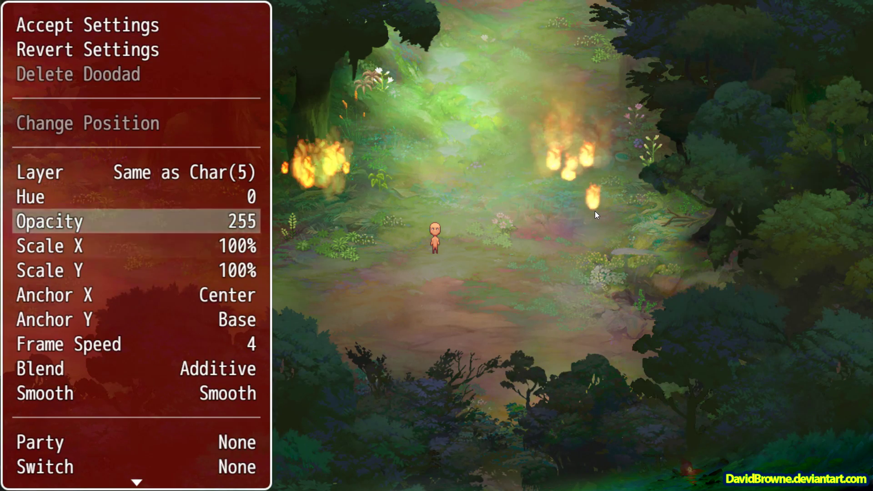
{"action": "key", "text": "Down"}
{"action": "key", "text": "Down"}
{"action": "key", "text": "Down"}
{"action": "key", "text": "Down"}
{"action": "key", "text": "Down"}
{"action": "key", "text": "Right"}
- Increase the next fire doodad's Scale X and Scale Y to 140%
{"action": "key", "text": "Up"}
{"action": "key", "text": "Up"}
{"action": "key", "text": "Up"}
{"action": "key", "text": "Right"}
{"action": "key", "text": "Right"}
{"action": "key", "text": "Right"}
{"action": "key", "text": "Right"}
{"action": "key", "text": "Right"}
{"action": "key", "text": "Right"}
{"action": "key", "text": "Right"}
{"action": "key", "text": "Right"}
{"action": "key", "text": "Up"}
{"action": "key", "text": "Right"}
{"action": "key", "text": "Right"}
{"action": "key", "text": "Right"}
{"action": "key", "text": "Right"}
{"action": "key", "text": "Right"}
{"action": "key", "text": "Right"}
{"action": "key", "text": "Right"}
{"action": "key", "text": "Right"}
- Lower the 140% fire doodad's Opacity to 153
{"action": "key", "text": "Up"}
{"action": "key", "text": "Up"}
{"action": "key", "text": "Return"}
{"action": "key", "text": "Down"}
{"action": "key", "text": "Down"}
{"action": "key", "text": "Down"}
{"action": "key", "text": "Down"}
{"action": "key", "text": "Return"}
- Accept the 140% fire doodad's settings and place it over the three small flames
{"action": "key", "text": "Up"}
{"action": "key", "text": "Up"}
{"action": "key", "text": "Up"}
{"action": "key", "text": "Up"}
{"action": "key", "text": "Up"}
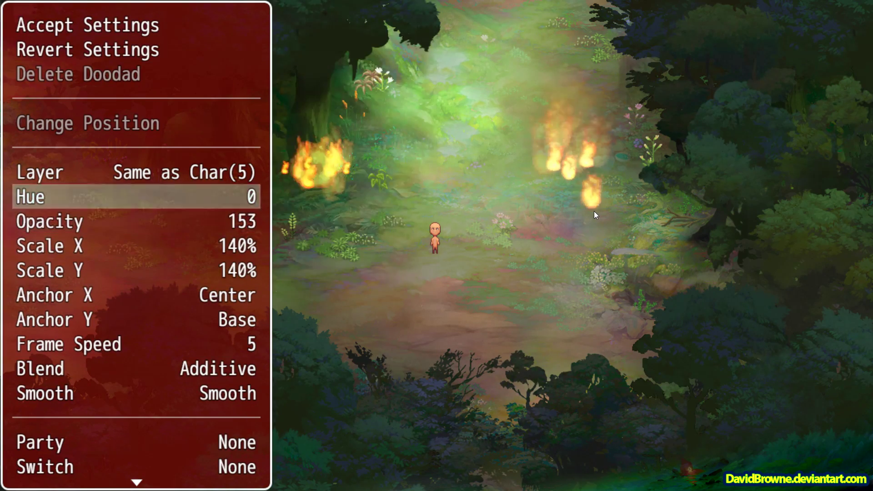
{"action": "key", "text": "Down"}
{"action": "key", "text": "Down"}
{"action": "key", "text": "Return"}
{"action": "left_click", "coordinate": [594, 249]}
- Set the next fire doodad's Scale X to -200% to mirror and widen it
{"action": "key", "text": "Down"}
{"action": "key", "text": "Down"}
{"action": "key", "text": "Down"}
{"action": "key", "text": "Down"}
{"action": "key", "text": "Down"}
{"action": "key", "text": "Down"}
{"action": "key", "text": "Down"}
{"action": "key", "text": "Down"}
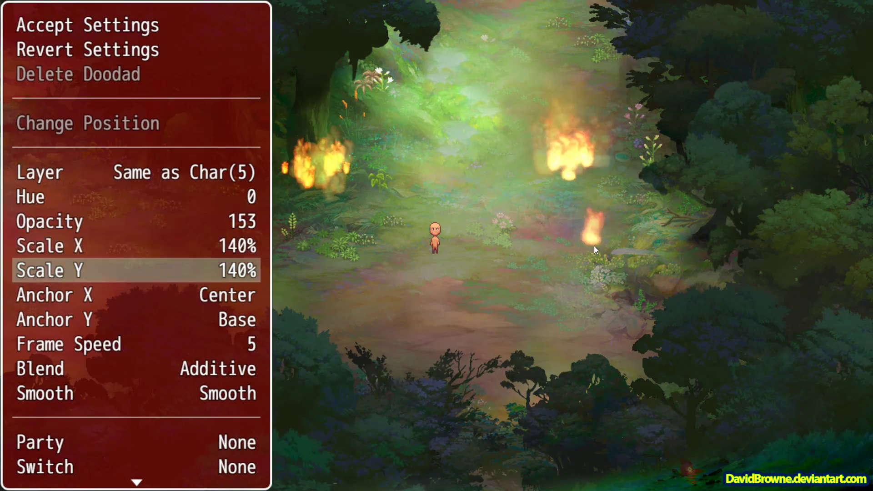
{"action": "key", "text": "Up"}
{"action": "key", "text": "Return"}
{"action": "key", "text": "Down"}
{"action": "key", "text": "Down"}
{"action": "key", "text": "Down"}
{"action": "key", "text": "Down"}
{"action": "key", "text": "Down"}
{"action": "key", "text": "Down"}
{"action": "key", "text": "Down"}
{"action": "key", "text": "Down"}
{"action": "key", "text": "Down"}
{"action": "key", "text": "Return"}
- Lower the mirrored fire doodad's Opacity to 102
{"action": "key", "text": "Up"}
{"action": "key", "text": "Return"}
{"action": "key", "text": "Down"}
{"action": "key", "text": "Down"}
{"action": "key", "text": "Return"}
{"action": "key", "text": "Up"}
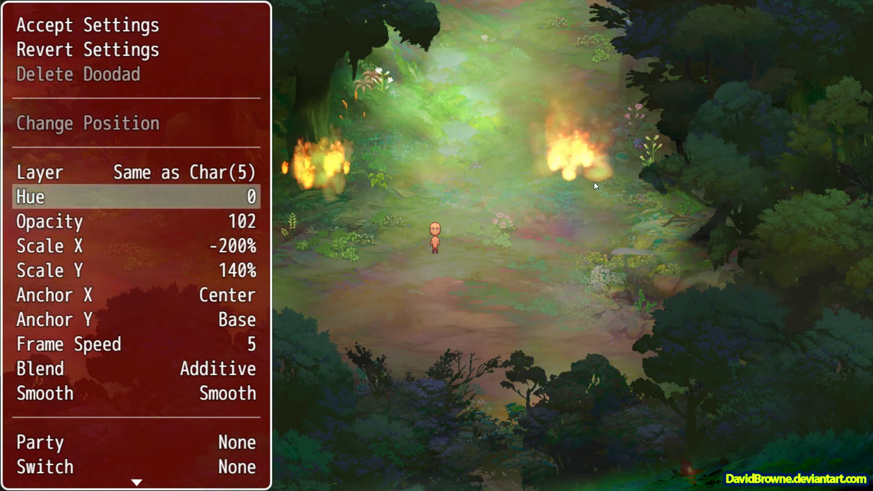
- Accept the mirrored fire doodad's settings and layer it over the flame cluster
{"action": "key", "text": "Up"}
{"action": "key", "text": "Up"}
{"action": "key", "text": "Up"}
{"action": "key", "text": "Up"}
{"action": "key", "text": "Up"}
{"action": "key", "text": "Return"}
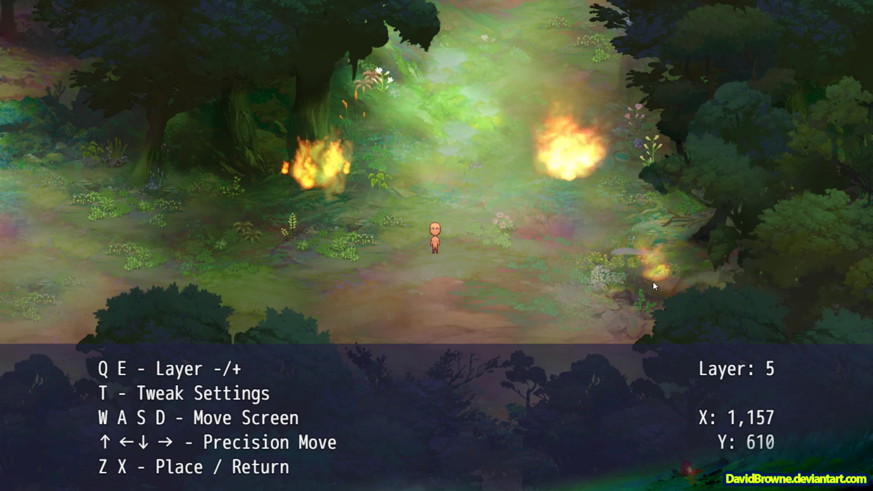
- Switch from the fire doodad to the small pink flame doodad and place one beside the character
{"action": "key", "text": "x"}
{"action": "key", "text": "x"}
{"action": "key", "text": "x"}
{"action": "key", "text": "Right"}
{"action": "key", "text": "Up"}
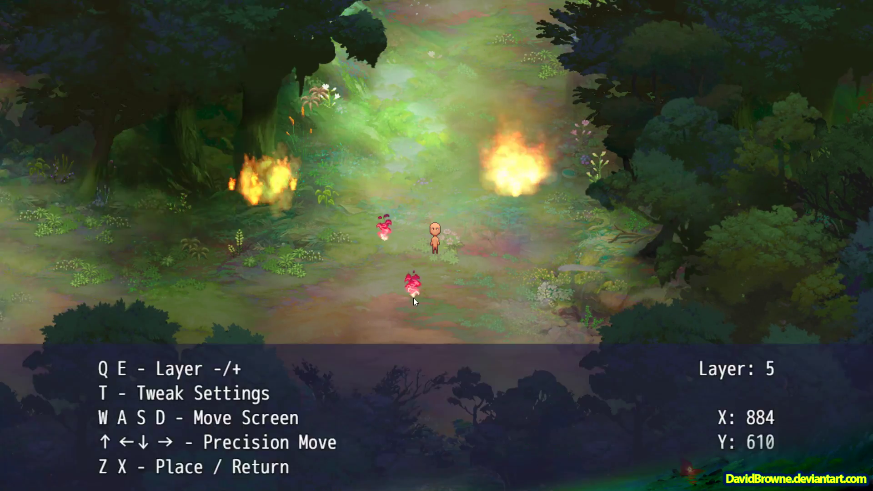
- Switch from the pink flame to the curling orange-and-red fire doodad and open its tweak settings
{"action": "key", "text": "x"}
{"action": "key", "text": "Up"}
{"action": "key", "text": "z"}
{"action": "key", "text": "t"}
- Set the curling fire doodad's Frame Speed to 5
{"action": "key", "text": "Down"}
{"action": "key", "text": "Down"}
{"action": "key", "text": "Down"}
{"action": "key", "text": "Down"}
{"action": "key", "text": "Down"}
{"action": "key", "text": "Down"}
{"action": "key", "text": "Down"}
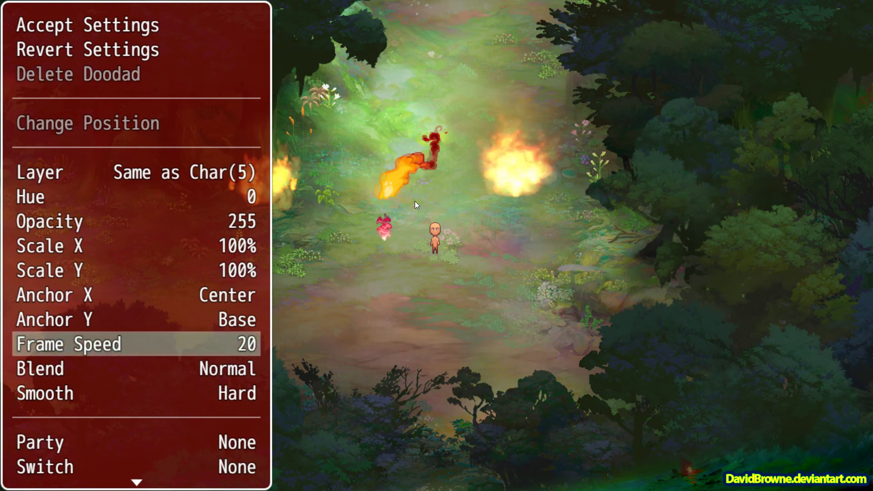
{"action": "key", "text": "Left"}
{"action": "key", "text": "Left"}
{"action": "key", "text": "Left"}
{"action": "key", "text": "Left"}
{"action": "key", "text": "Left"}
{"action": "key", "text": "Left"}
{"action": "key", "text": "Left"}
{"action": "key", "text": "Left"}
{"action": "key", "text": "Left"}
{"action": "key", "text": "Left"}
{"action": "key", "text": "Left"}
{"action": "key", "text": "Left"}
{"action": "key", "text": "Left"}
{"action": "key", "text": "Left"}
{"action": "key", "text": "Left"}
{"action": "key", "text": "Left"}
{"action": "key", "text": "Right"}
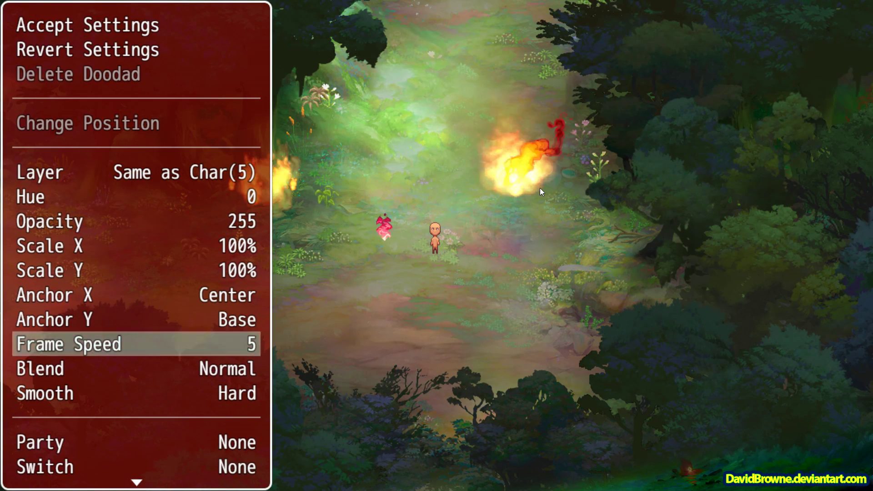
- Place the curling fire doodad over both flame clusters, then switch to the purple glow doodad with Additive blend
{"action": "key", "text": "Up"}
{"action": "key", "text": "Up"}
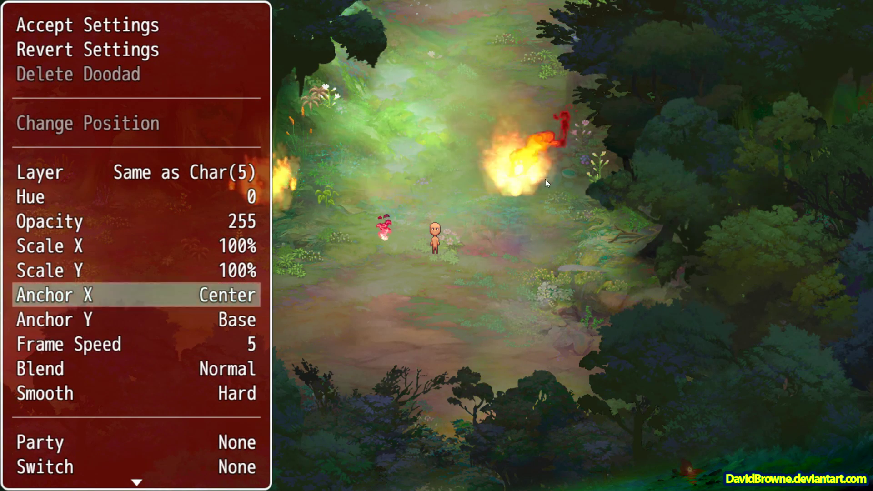
{"action": "key", "text": "Up"}
{"action": "key", "text": "Up"}
{"action": "key", "text": "Up"}
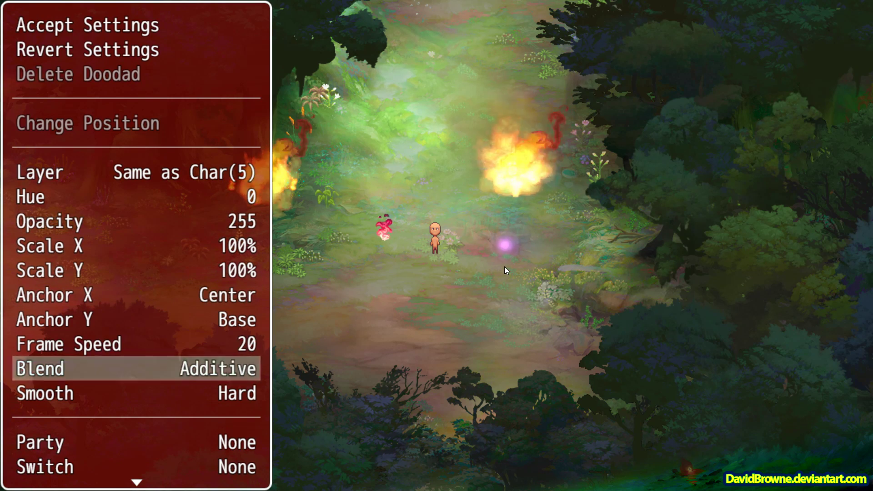
- Set the purple glow doodad's Frame Speed to 9
{"action": "key", "text": "Up"}
{"action": "key", "text": "Left"}
{"action": "key", "text": "Left"}
{"action": "key", "text": "Left"}
{"action": "key", "text": "Left"}
{"action": "key", "text": "Left"}
{"action": "key", "text": "Left"}
{"action": "key", "text": "Left"}
{"action": "key", "text": "Left"}
{"action": "key", "text": "Left"}
{"action": "key", "text": "Left"}
{"action": "key", "text": "Left"}
{"action": "key", "text": "Left"}
{"action": "key", "text": "Left"}
{"action": "key", "text": "Left"}
{"action": "key", "text": "Left"}
{"action": "key", "text": "Left"}
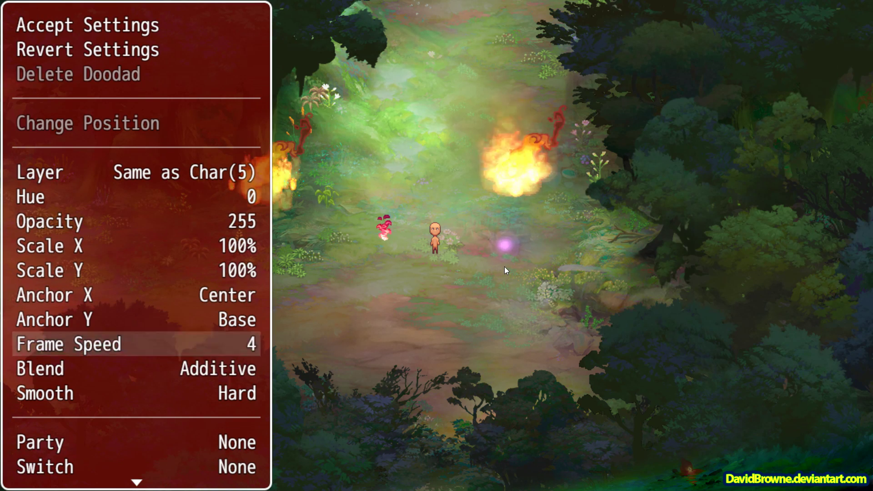
{"action": "key", "text": "Right"}
{"action": "key", "text": "Right"}
{"action": "key", "text": "Right"}
{"action": "key", "text": "Right"}
{"action": "key", "text": "Right"}
- Change the purple glow doodad's Smooth setting from Hard to Smooth
{"action": "key", "text": "Up"}
{"action": "key", "text": "Up"}
{"action": "key", "text": "Up"}
{"action": "key", "text": "Up"}
{"action": "key", "text": "Down"}
{"action": "key", "text": "Down"}
{"action": "key", "text": "Down"}
{"action": "key", "text": "Down"}
{"action": "key", "text": "Down"}
{"action": "key", "text": "Down"}
{"action": "key", "text": "Right"}
- Enlarge the purple glow doodad to Scale X 400% and Scale Y 200%
{"action": "key", "text": "Up"}
{"action": "key", "text": "Up"}
{"action": "key", "text": "Up"}
{"action": "key", "text": "Up"}
{"action": "key", "text": "Up"}
{"action": "key", "text": "Up"}
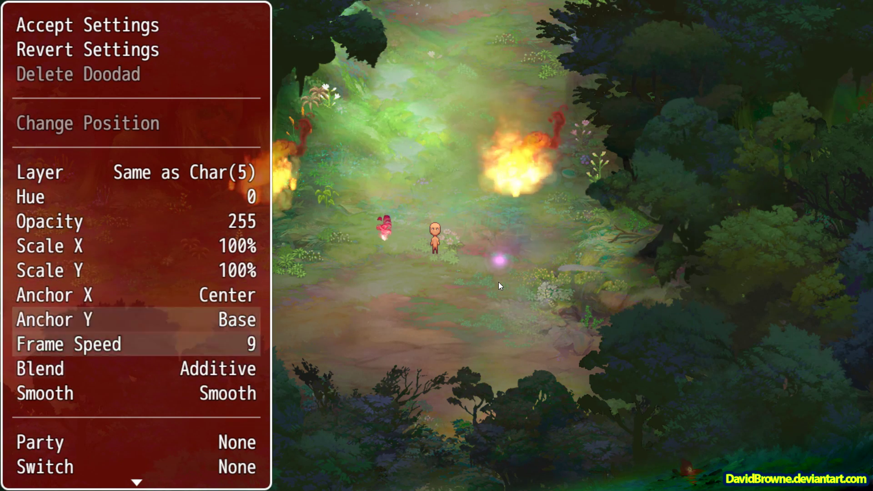
{"action": "key", "text": "Return"}
{"action": "key", "text": "Up"}
{"action": "key", "text": "Up"}
{"action": "key", "text": "Return"}
{"action": "key", "text": "Down"}
{"action": "key", "text": "Return"}
{"action": "key", "text": "Up"}
{"action": "key", "text": "Return"}
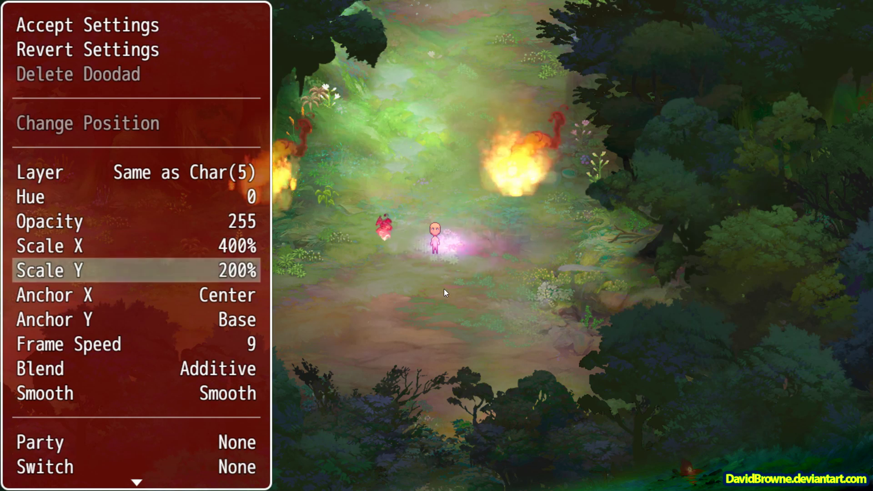
- Lower the purple glow doodad's Opacity to 178
{"action": "key", "text": "Up"}
{"action": "key", "text": "Up"}
{"action": "key", "text": "Left"}
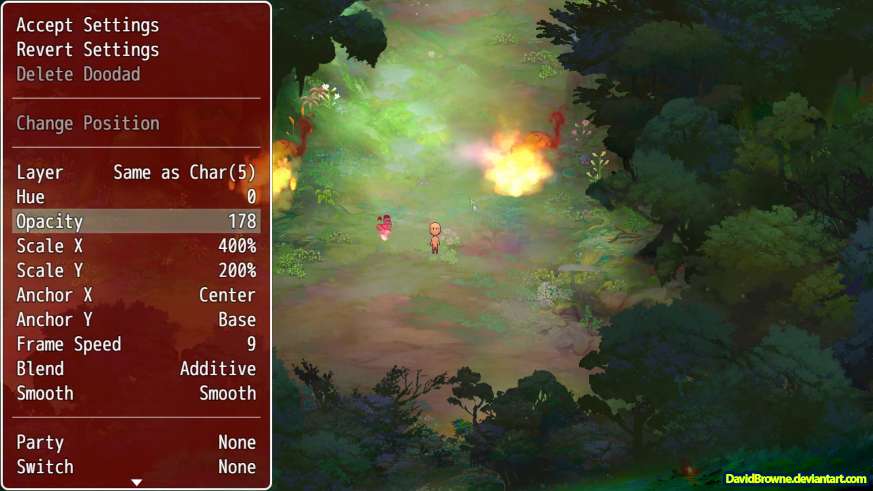
- Set the glow doodad's Tone: Blue to -100 to remove its purple tint
{"action": "key", "text": "Down"}
{"action": "key", "text": "Down"}
{"action": "key", "text": "Down"}
{"action": "key", "text": "Down"}
{"action": "key", "text": "Down"}
{"action": "key", "text": "Down"}
{"action": "key", "text": "Down"}
{"action": "key", "text": "Down"}
{"action": "key", "text": "Down"}
{"action": "key", "text": "Down"}
{"action": "key", "text": "Down"}
{"action": "key", "text": "Down"}
{"action": "key", "text": "Down"}
{"action": "key", "text": "Left"}
{"action": "key", "text": "Left"}
{"action": "key", "text": "Left"}
{"action": "key", "text": "Left"}
{"action": "key", "text": "Left"}
{"action": "key", "text": "Left"}
{"action": "key", "text": "Up"}
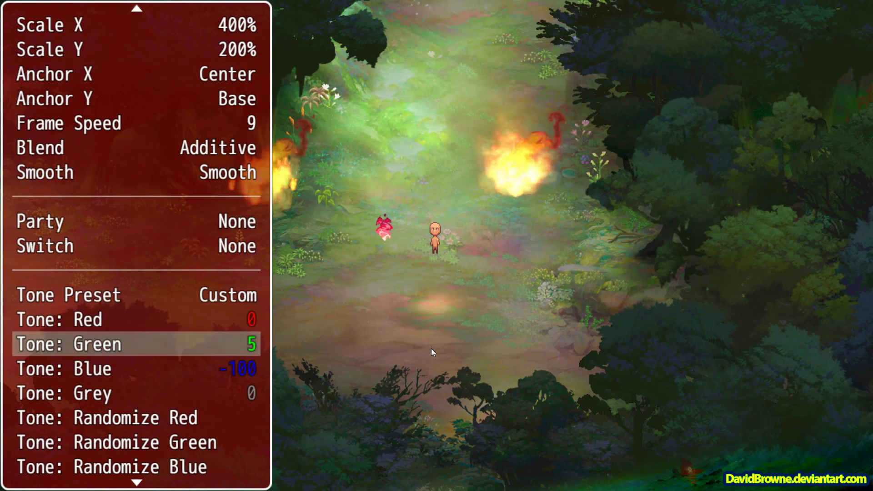
- Set the glow doodad's Tone: Red to 115 and Tone: Green to -30 for a warm fire colour
{"action": "key", "text": "Left"}
{"action": "key", "text": "Up"}
{"action": "key", "text": "Right"}
{"action": "key", "text": "Down"}
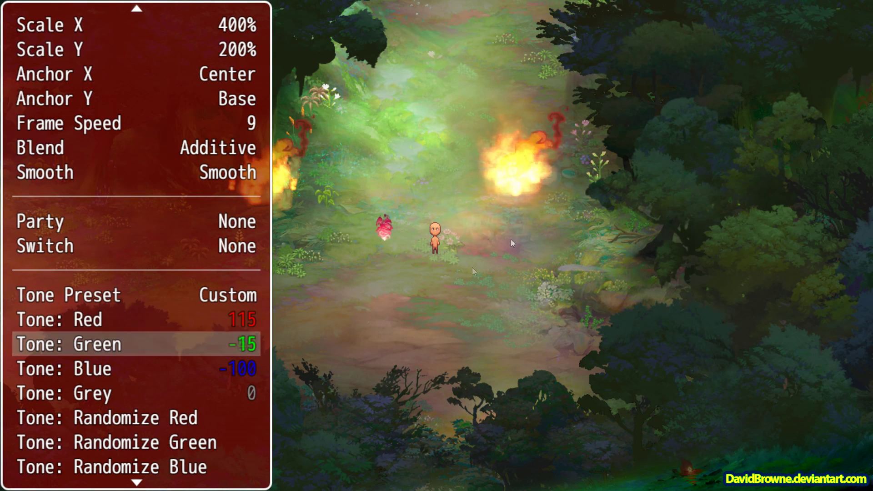
{"action": "key", "text": "Right"}
{"action": "key", "text": "Right"}
{"action": "key", "text": "Right"}
{"action": "key", "text": "Right"}
{"action": "key", "text": "Right"}
{"action": "key", "text": "Right"}
{"action": "key", "text": "Right"}
{"action": "key", "text": "Right"}
{"action": "key", "text": "Right"}
{"action": "key", "text": "Right"}
{"action": "key", "text": "Right"}
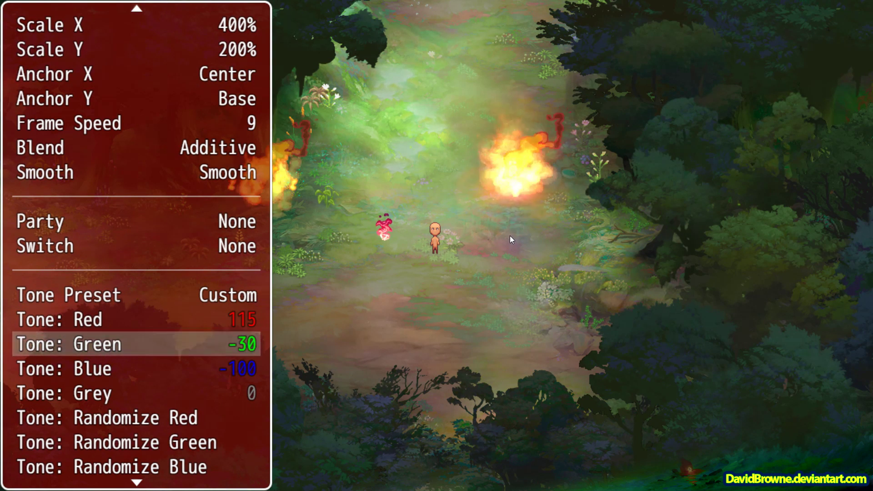
- Accept the recoloured glow doodad's settings and return to placing it on the map
{"action": "key", "text": "Up"}
{"action": "key", "text": "Up"}
{"action": "key", "text": "Up"}
{"action": "key", "text": "Up"}
{"action": "key", "text": "Up"}
{"action": "key", "text": "Up"}
{"action": "key", "text": "Up"}
{"action": "key", "text": "Up"}
{"action": "key", "text": "Up"}
{"action": "key", "text": "Up"}
{"action": "key", "text": "Up"}
{"action": "key", "text": "Up"}
{"action": "key", "text": "Up"}
{"action": "key", "text": "Up"}
{"action": "key", "text": "Up"}
{"action": "key", "text": "Up"}
{"action": "key", "text": "Up"}
{"action": "key", "text": "Up"}
{"action": "key", "text": "Up"}
{"action": "key", "text": "Up"}
{"action": "key", "text": "Up"}
{"action": "key", "text": "Up"}
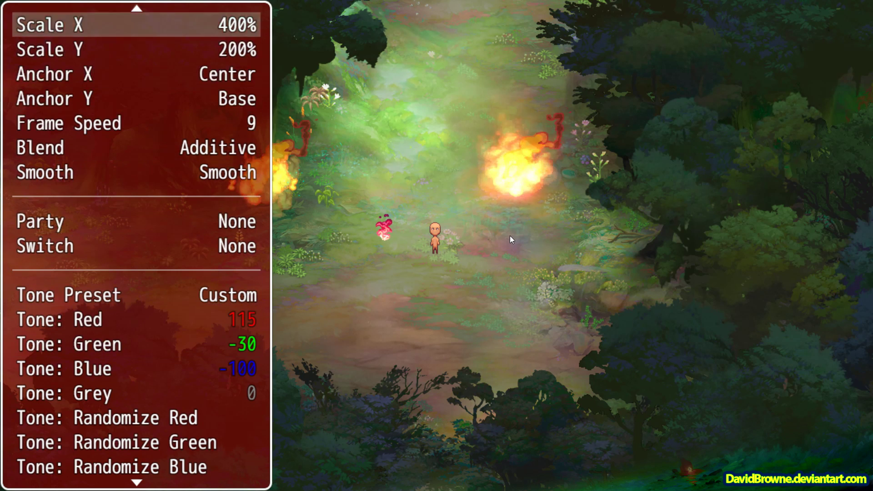
{"action": "key", "text": "Return"}
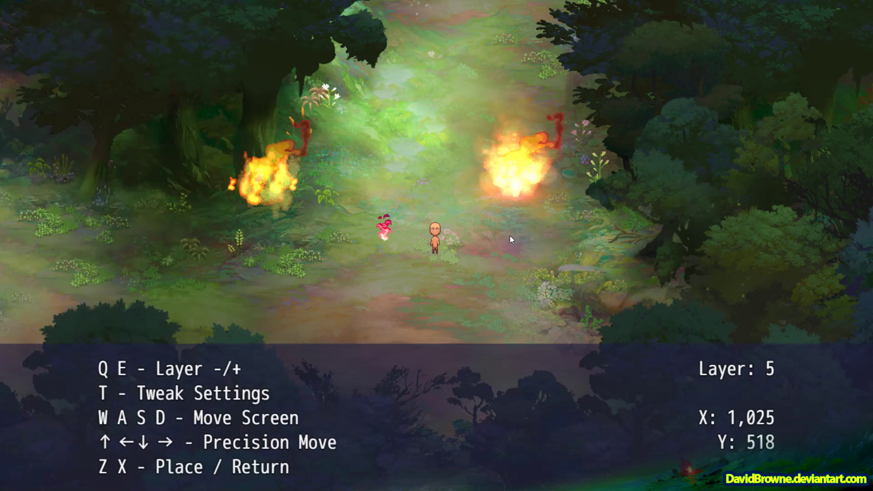